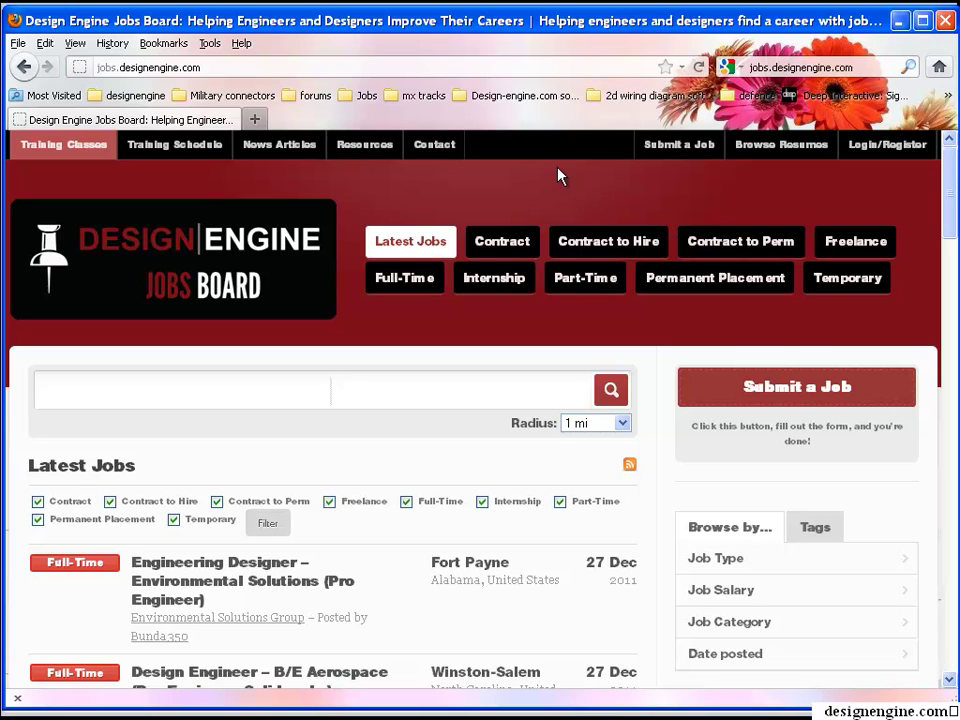
- Open the Pro/Sheetmetal Training Level 1 course page from the Pro/Engineer training classes
{"action": "left_click", "coordinate": [86, 149]}
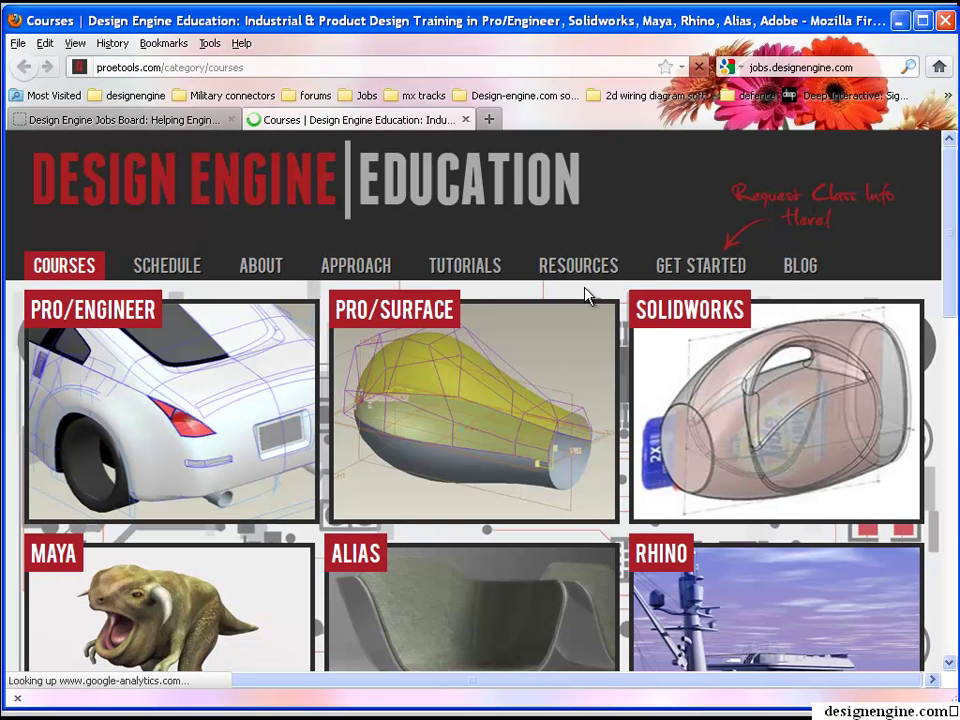
{"action": "mouse_move", "coordinate": [614, 273]}
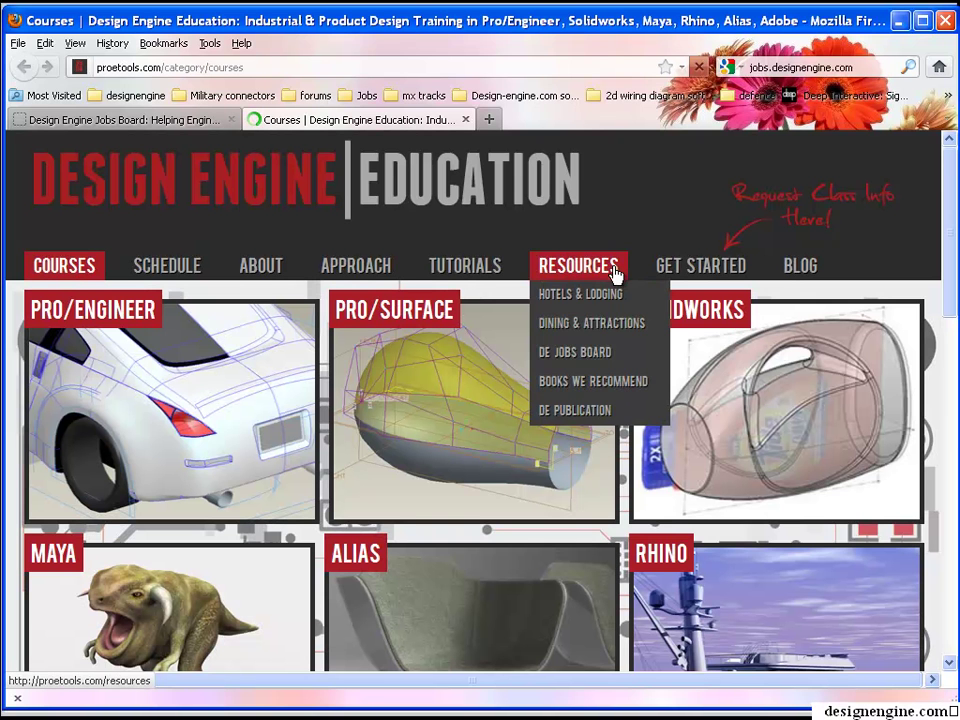
{"action": "left_click", "coordinate": [186, 370]}
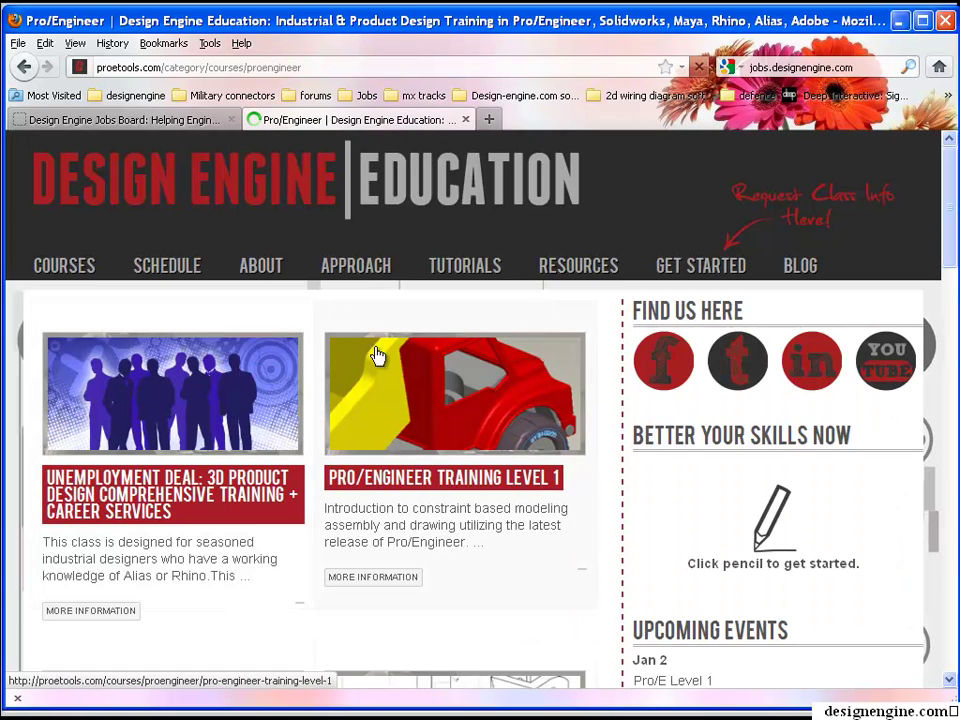
{"action": "scroll", "coordinate": [505, 432], "scroll_direction": "down", "scroll_amount": 5}
{"action": "scroll", "coordinate": [505, 432], "scroll_direction": "down", "scroll_amount": 9}
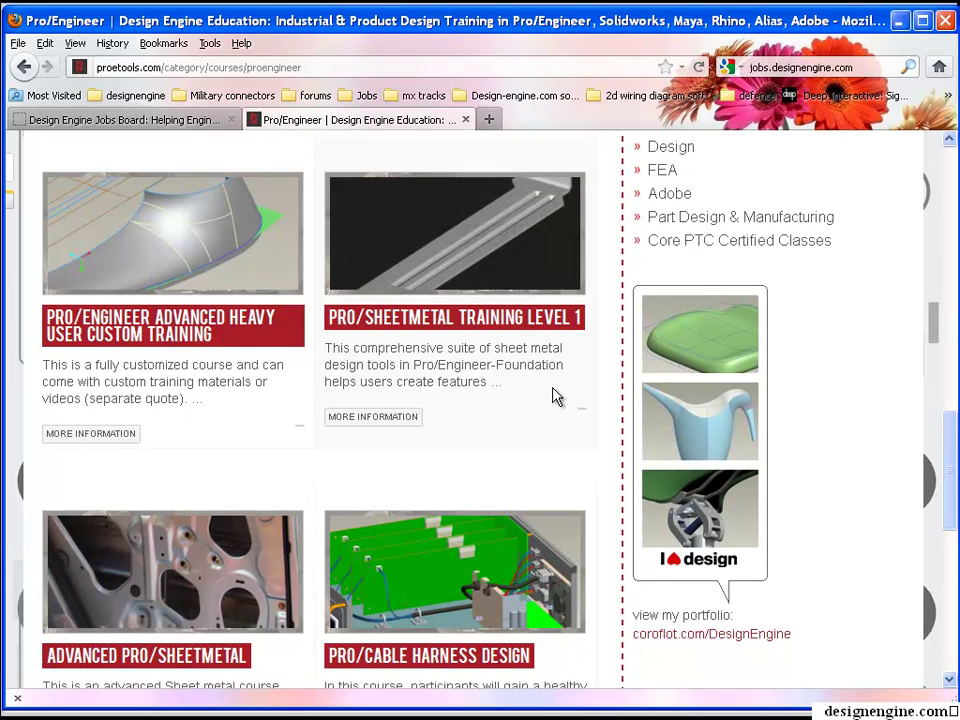
{"action": "left_click", "coordinate": [484, 248]}
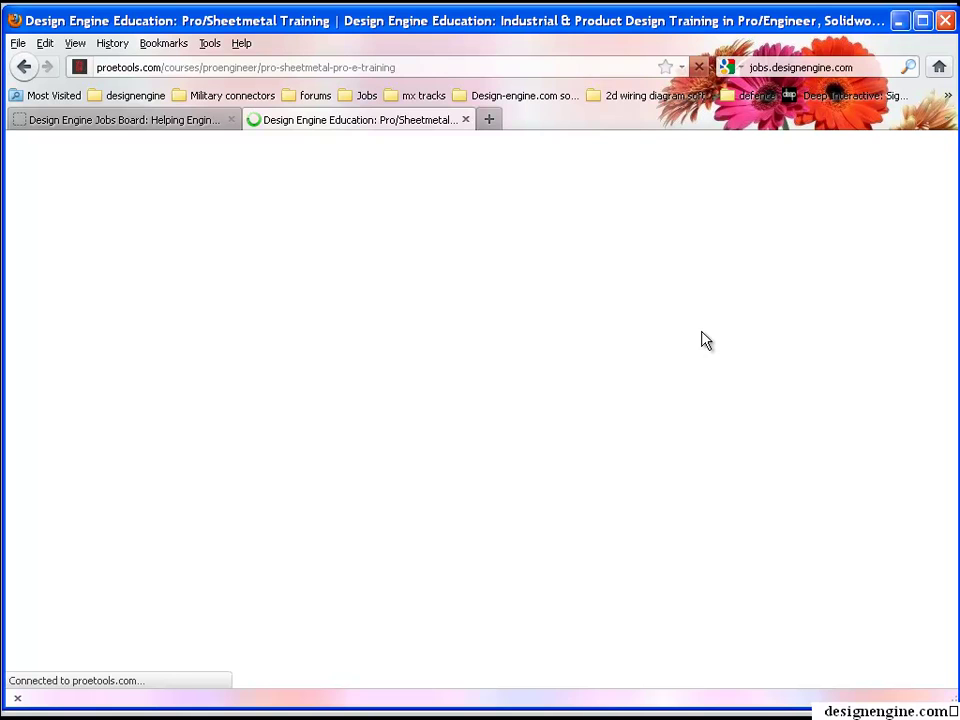
- Review the overview, topics, tutorials list and sample images on the Pro/Sheetmetal course page
{"action": "scroll", "coordinate": [615, 272], "scroll_direction": "down", "scroll_amount": 9}
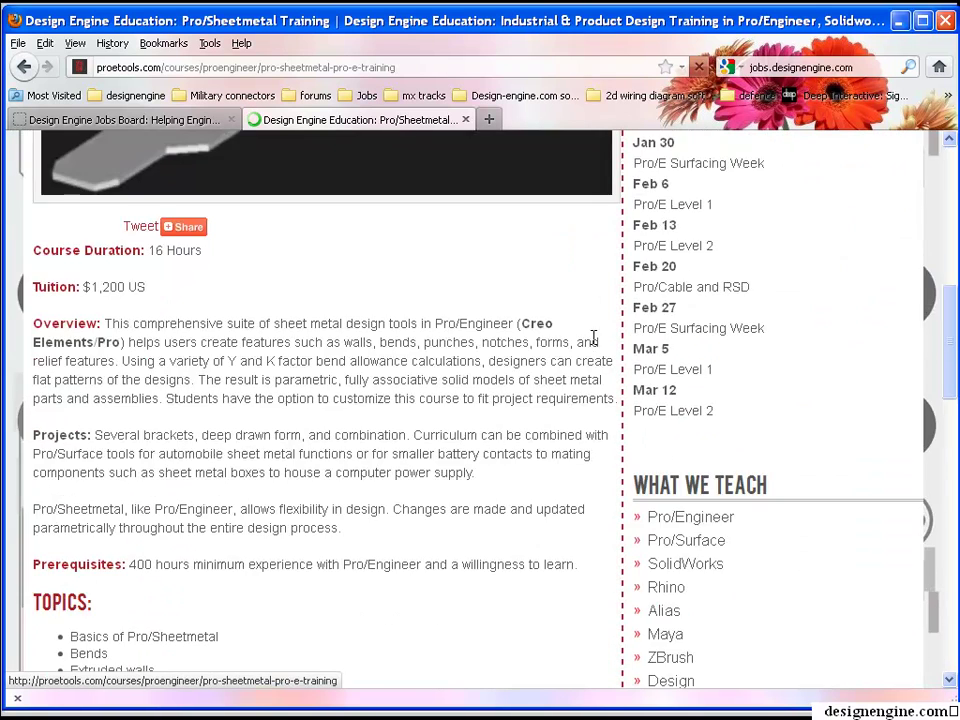
{"action": "scroll", "coordinate": [590, 365], "scroll_direction": "down", "scroll_amount": 5}
{"action": "scroll", "coordinate": [578, 368], "scroll_direction": "down", "scroll_amount": 8}
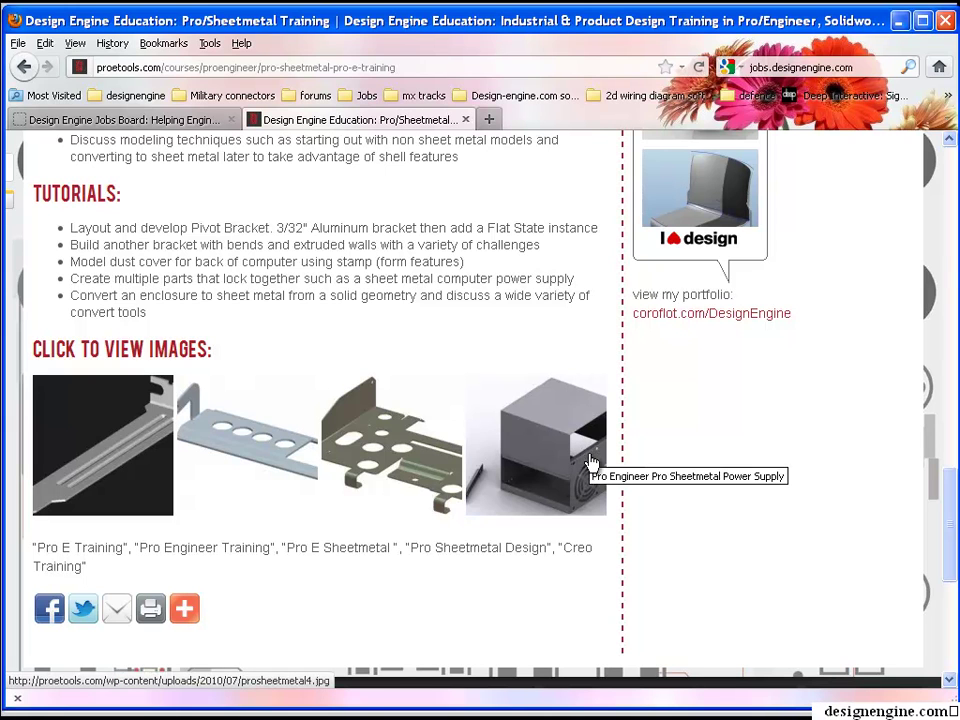
{"action": "scroll", "coordinate": [572, 420], "scroll_direction": "up", "scroll_amount": 2}
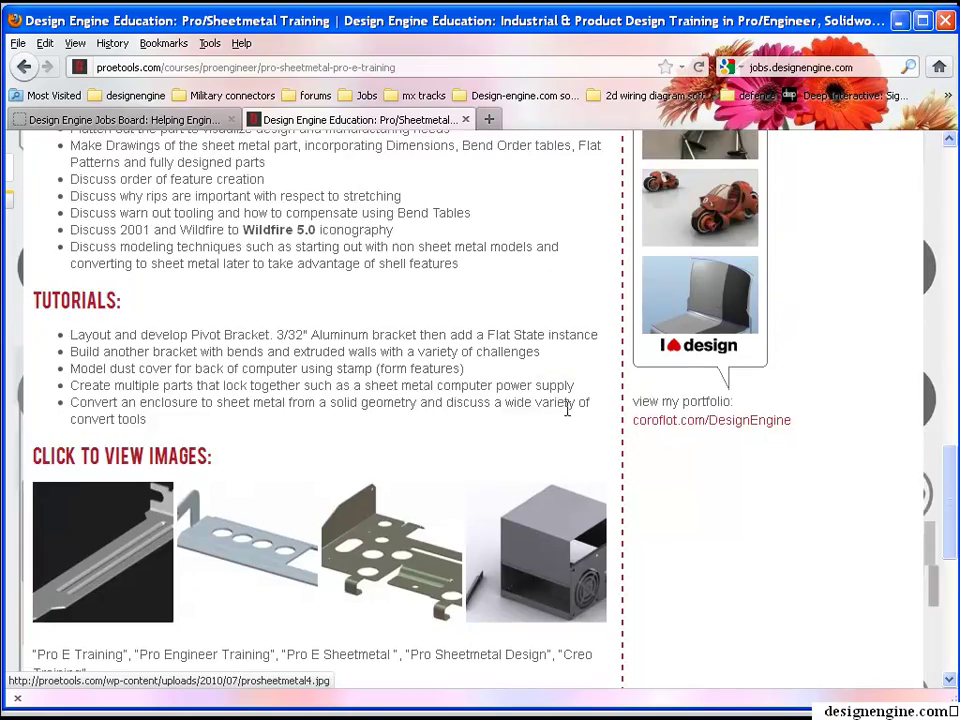
{"action": "scroll", "coordinate": [570, 408], "scroll_direction": "up", "scroll_amount": 15}
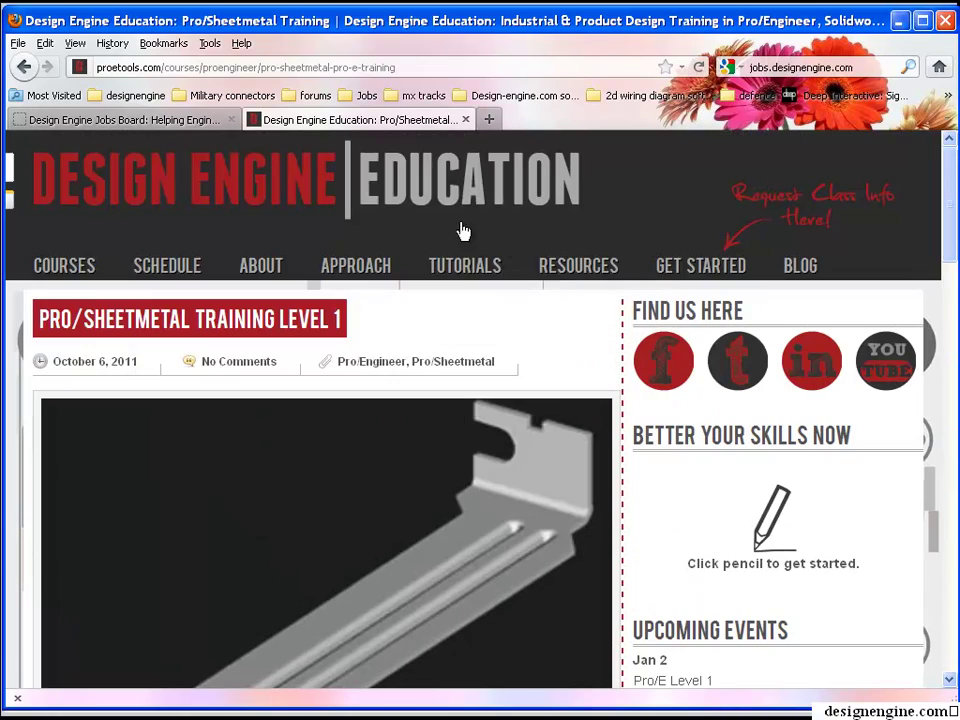
- Access the site's private tutorial section and open the Wildfire Sheetmetal tutorial from its training materials
{"action": "mouse_move", "coordinate": [465, 265]}
{"action": "left_click", "coordinate": [464, 300]}
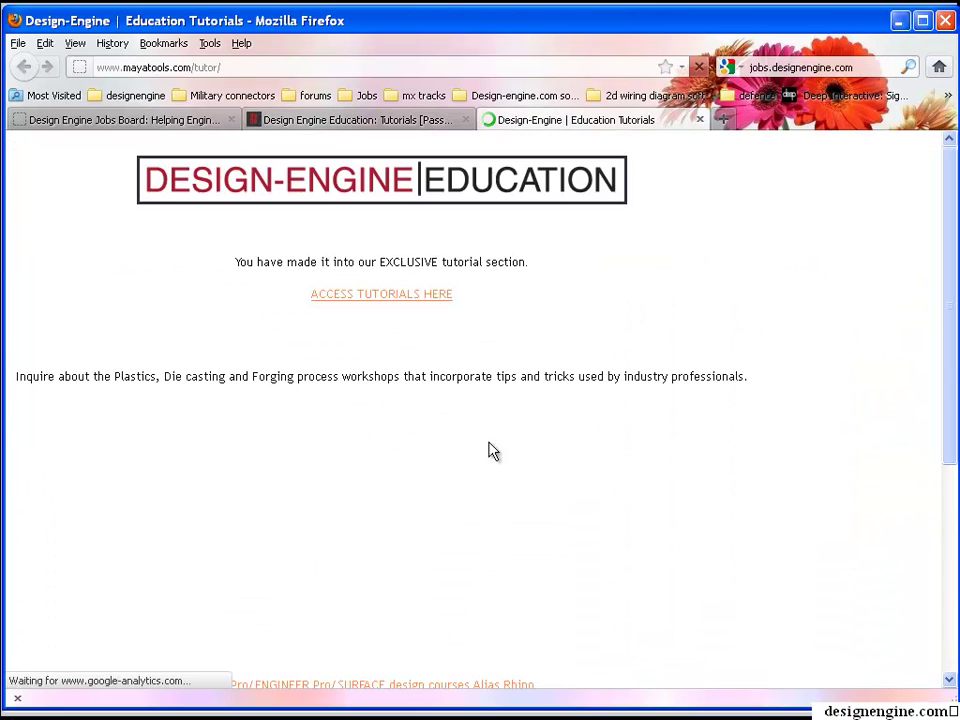
{"action": "left_click", "coordinate": [392, 296]}
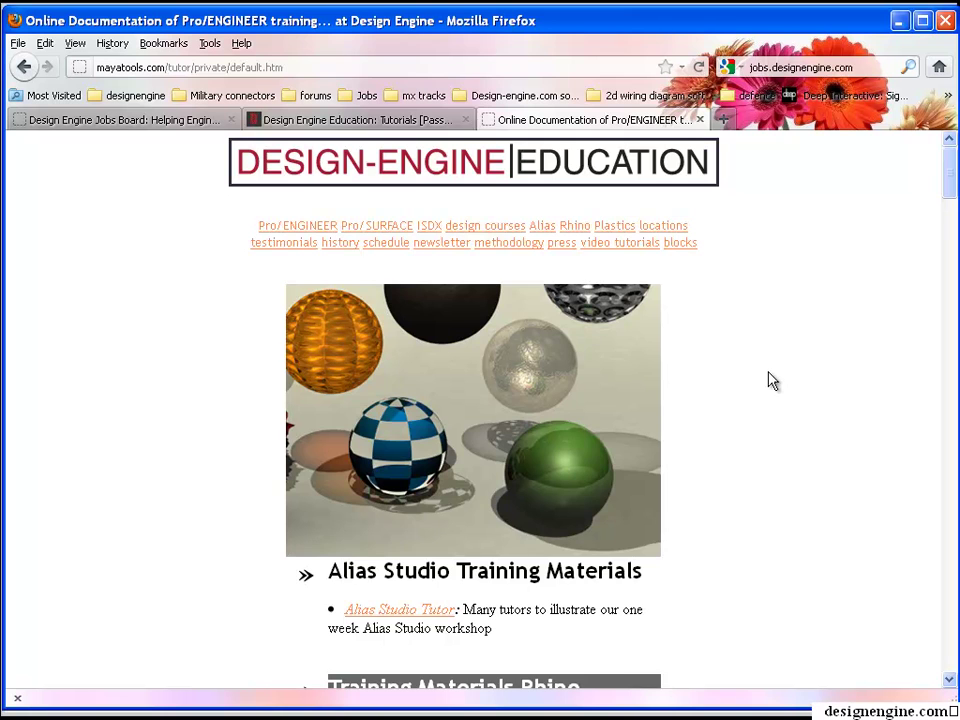
{"action": "scroll", "coordinate": [781, 374], "scroll_direction": "down", "scroll_amount": 5}
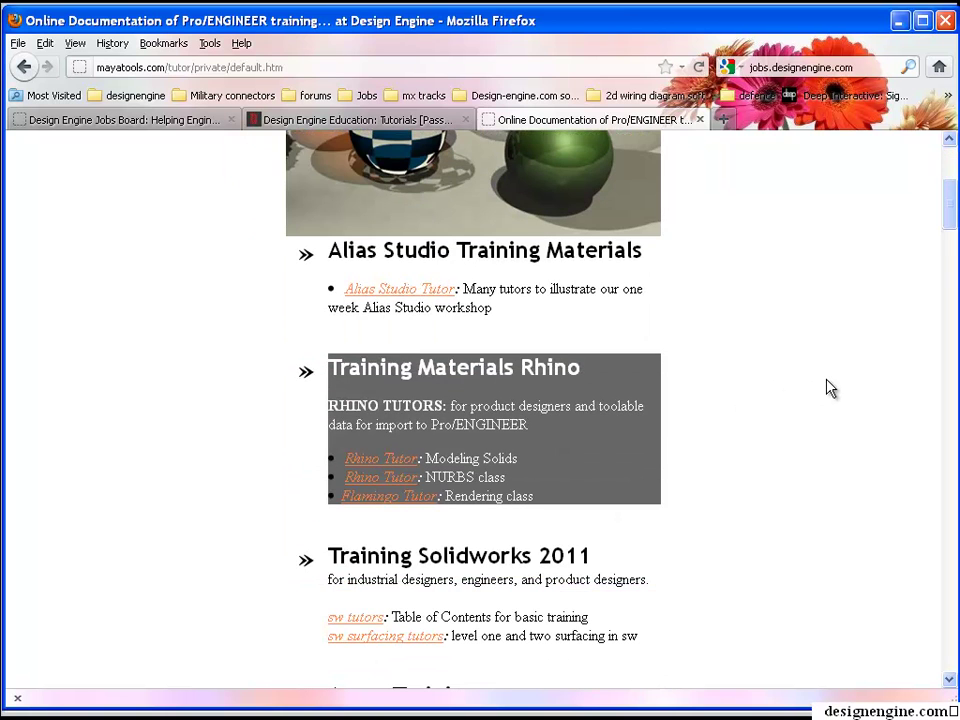
{"action": "scroll", "coordinate": [828, 388], "scroll_direction": "down", "scroll_amount": 12}
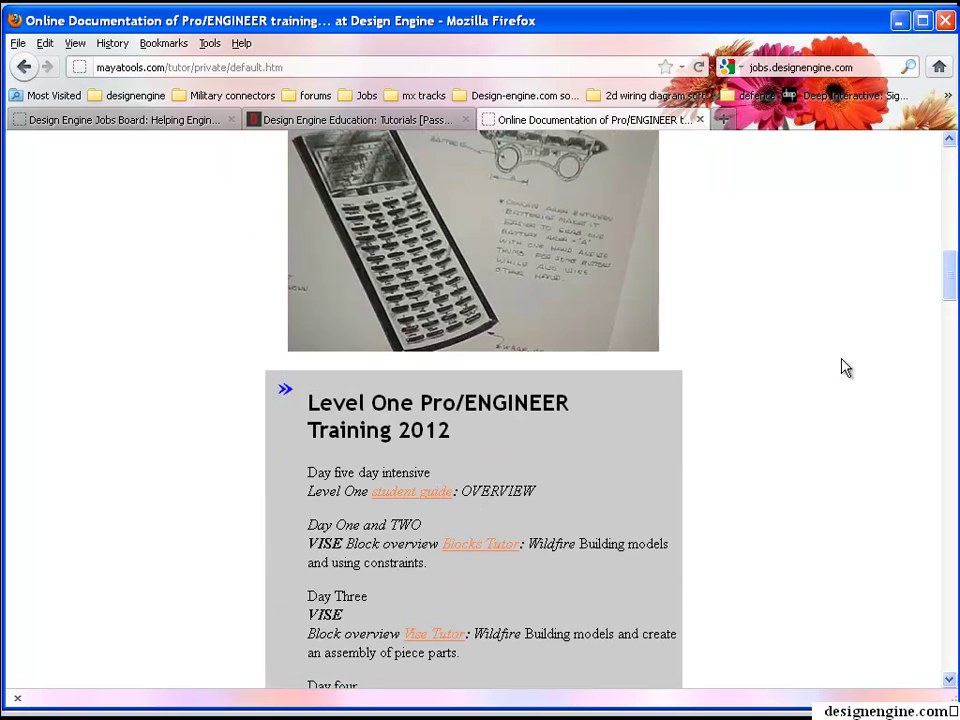
{"action": "scroll", "coordinate": [844, 367], "scroll_direction": "down", "scroll_amount": 4}
{"action": "scroll", "coordinate": [844, 366], "scroll_direction": "down", "scroll_amount": 5}
{"action": "scroll", "coordinate": [844, 367], "scroll_direction": "down", "scroll_amount": 2}
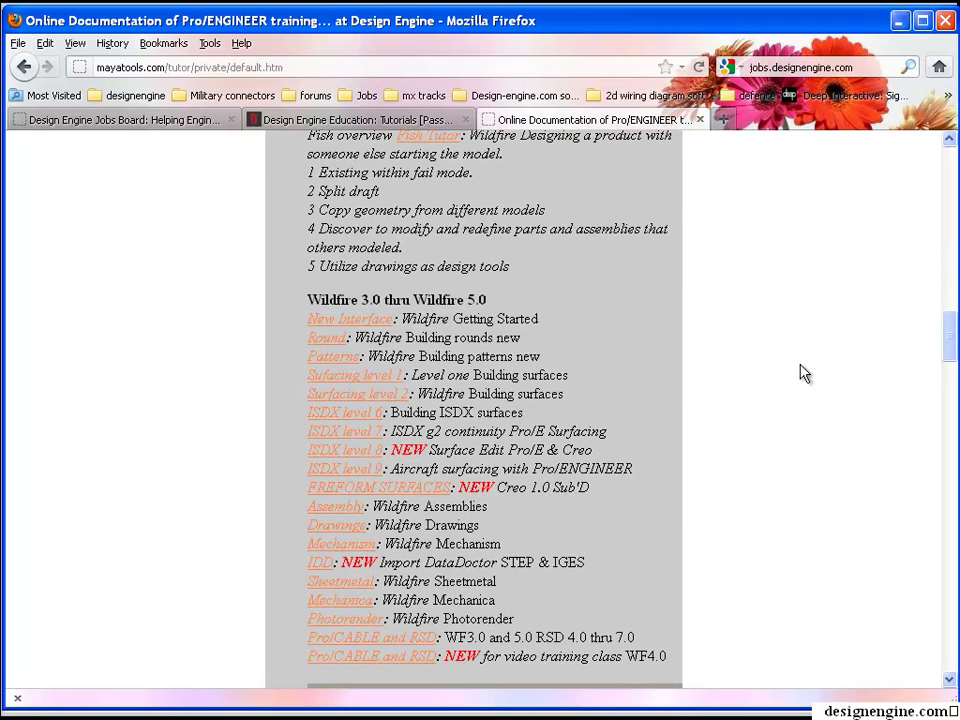
{"action": "left_click", "coordinate": [360, 592]}
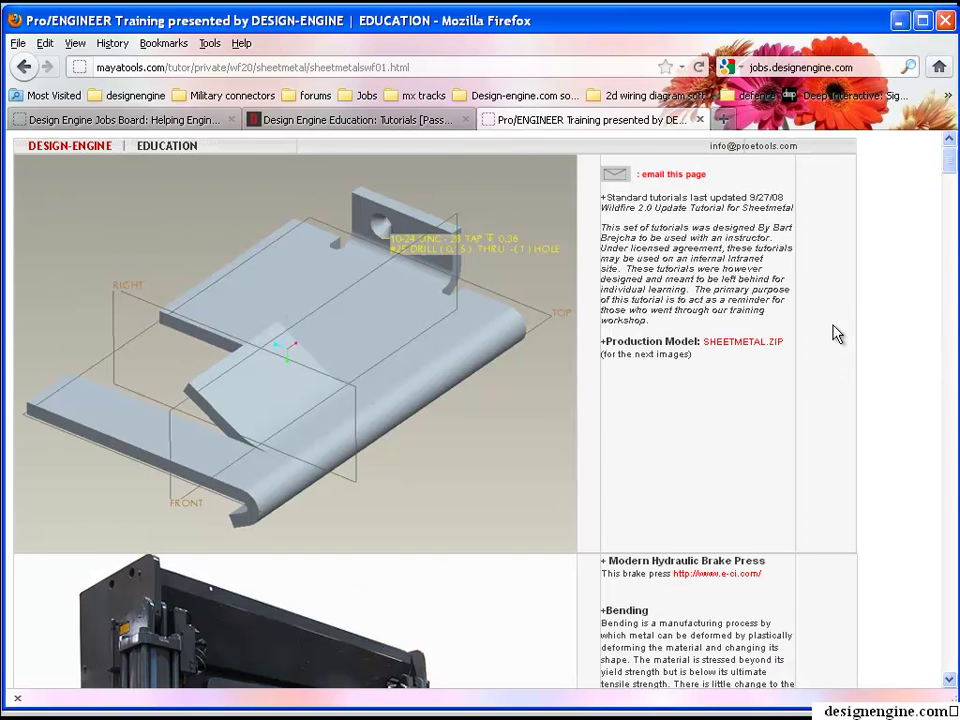
- Examine the sheet metal tutorial's examples, from the brake press to the Post exercise on converting a solid part
{"action": "scroll", "coordinate": [885, 365], "scroll_direction": "down", "scroll_amount": 6}
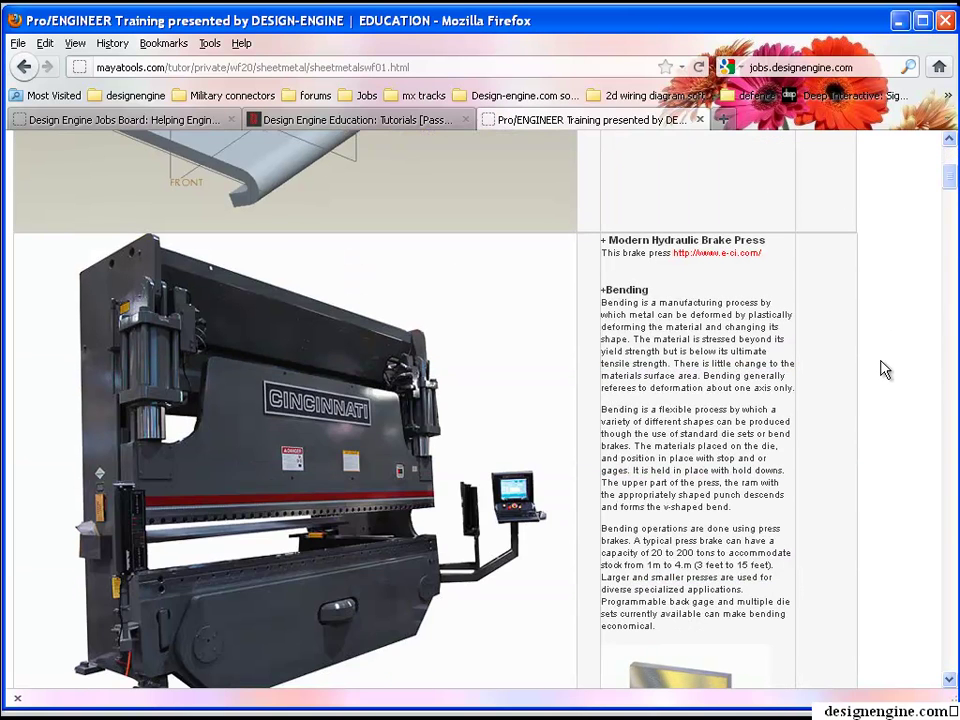
{"action": "scroll", "coordinate": [885, 370], "scroll_direction": "down", "scroll_amount": 12}
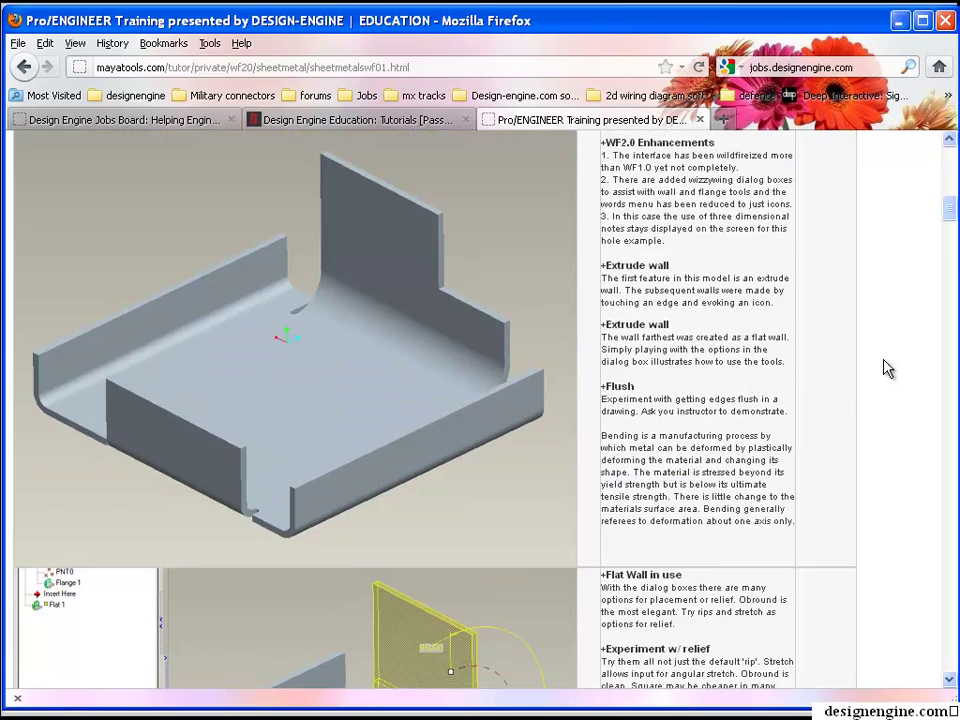
{"action": "scroll", "coordinate": [885, 370], "scroll_direction": "down", "scroll_amount": 17}
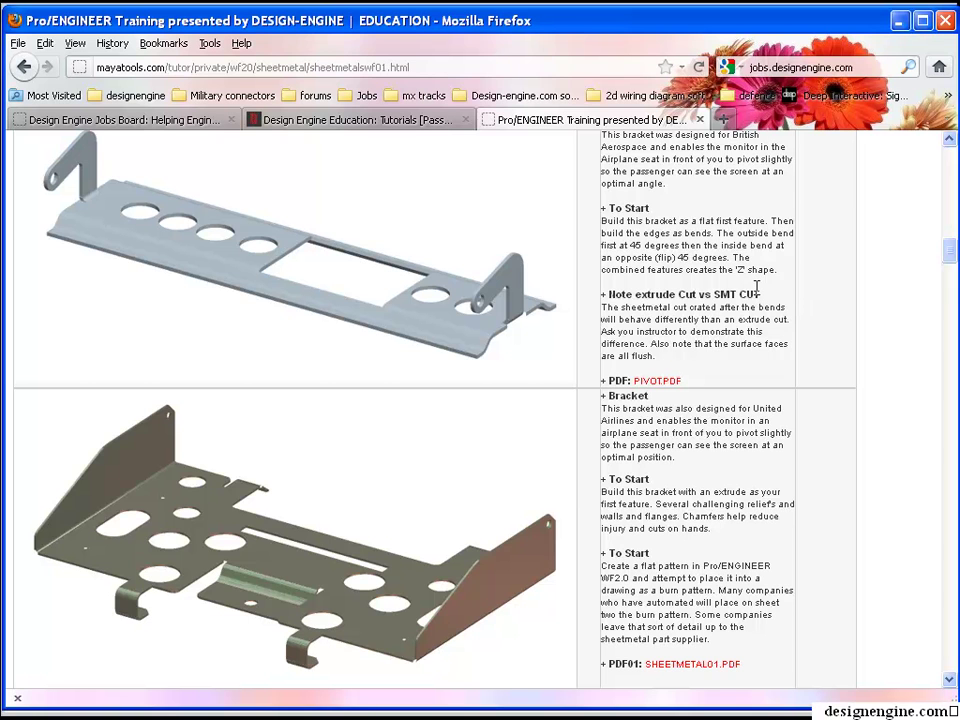
{"action": "scroll", "coordinate": [760, 284], "scroll_direction": "down", "scroll_amount": 4}
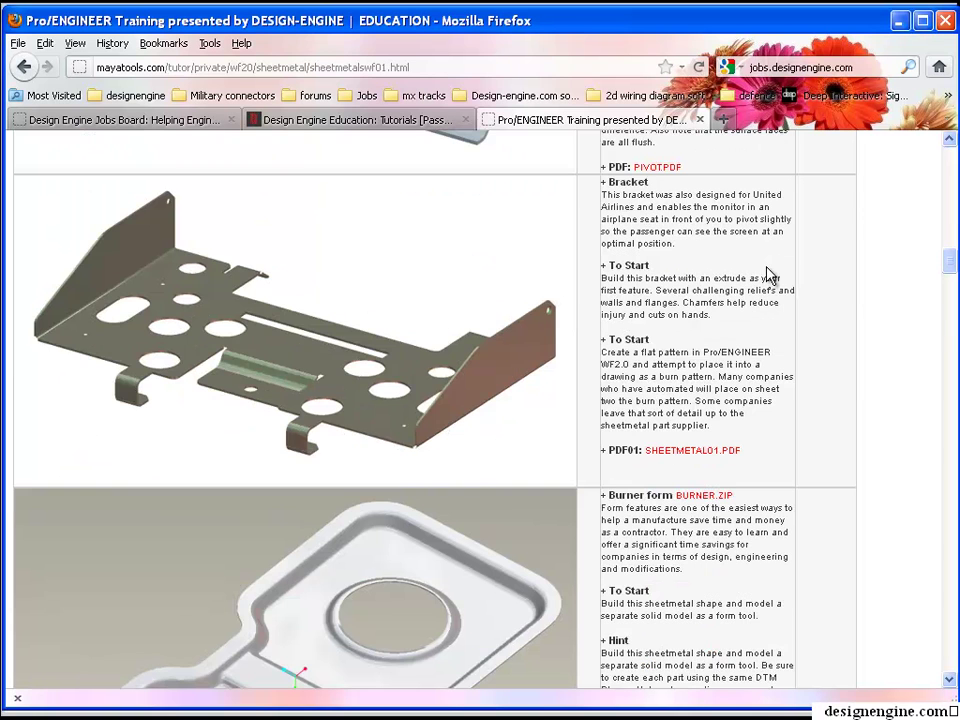
{"action": "scroll", "coordinate": [775, 262], "scroll_direction": "down", "scroll_amount": 10}
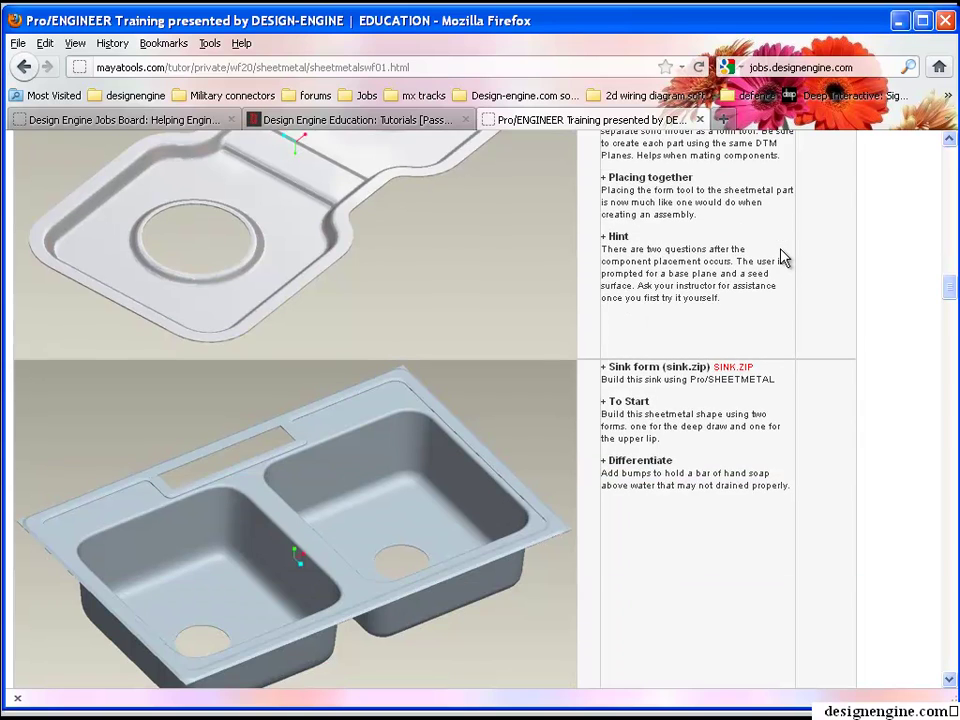
{"action": "scroll", "coordinate": [783, 258], "scroll_direction": "down", "scroll_amount": 11}
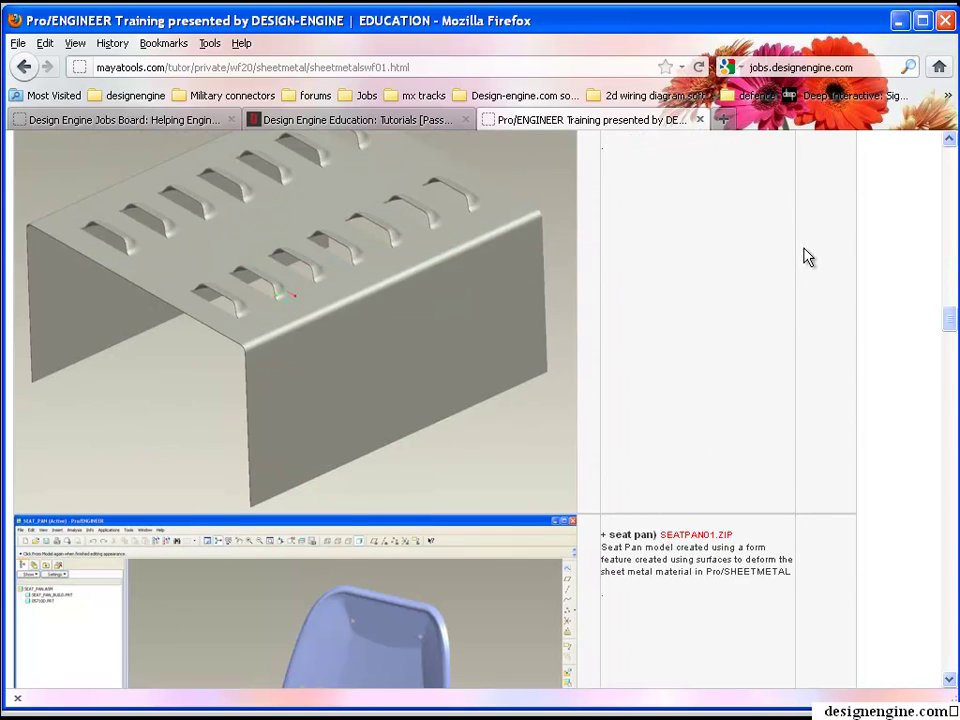
{"action": "scroll", "coordinate": [809, 257], "scroll_direction": "down", "scroll_amount": 12}
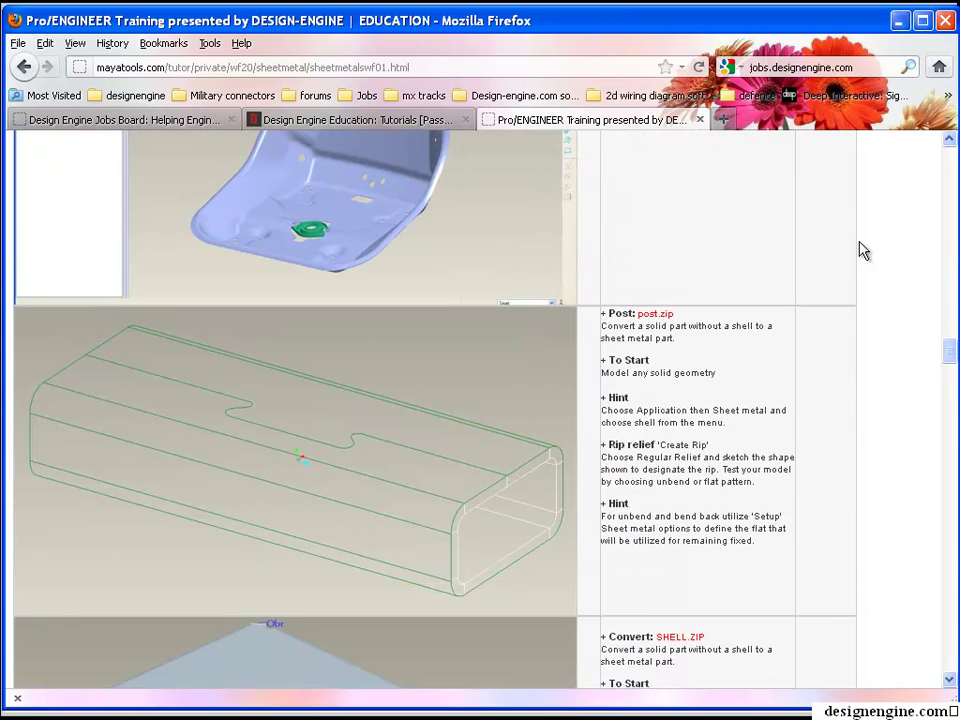
{"action": "scroll", "coordinate": [855, 252], "scroll_direction": "down", "scroll_amount": 2}
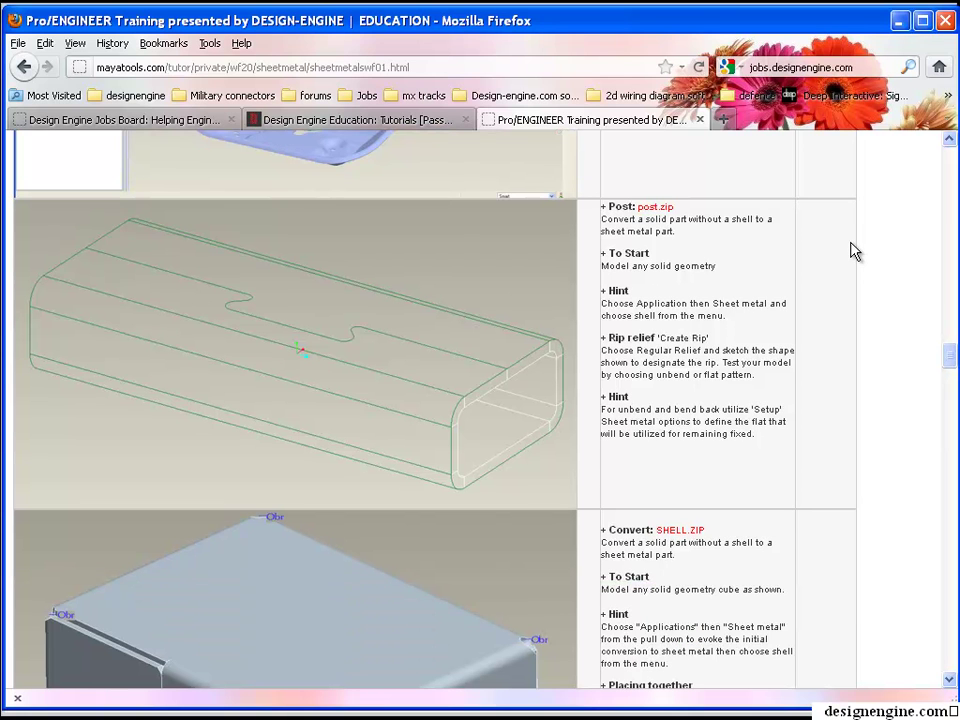
- Switch to Creo Parametric and unhide all layers of the SQUARETUBE01 part, returning to the model tree
{"action": "left_click", "coordinate": [898, 20]}
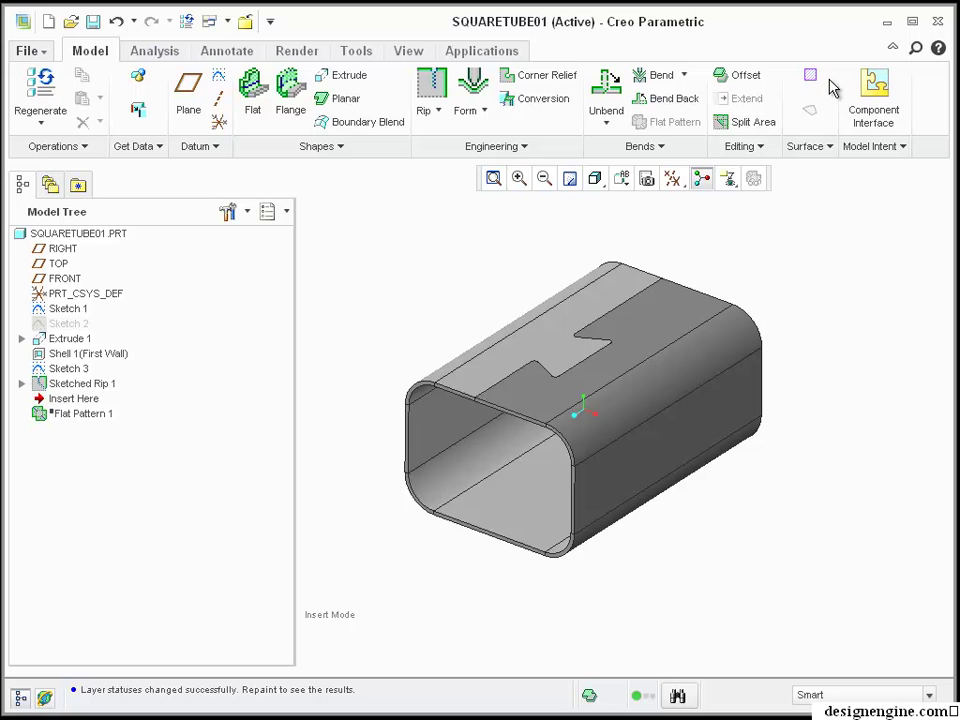
{"action": "mouse_move", "coordinate": [760, 270]}
{"action": "middle_mouse_down"}
{"action": "mouse_move", "coordinate": [763, 251]}
{"action": "mouse_move", "coordinate": [846, 279]}
{"action": "mouse_move", "coordinate": [820, 258]}
{"action": "middle_mouse_up"}
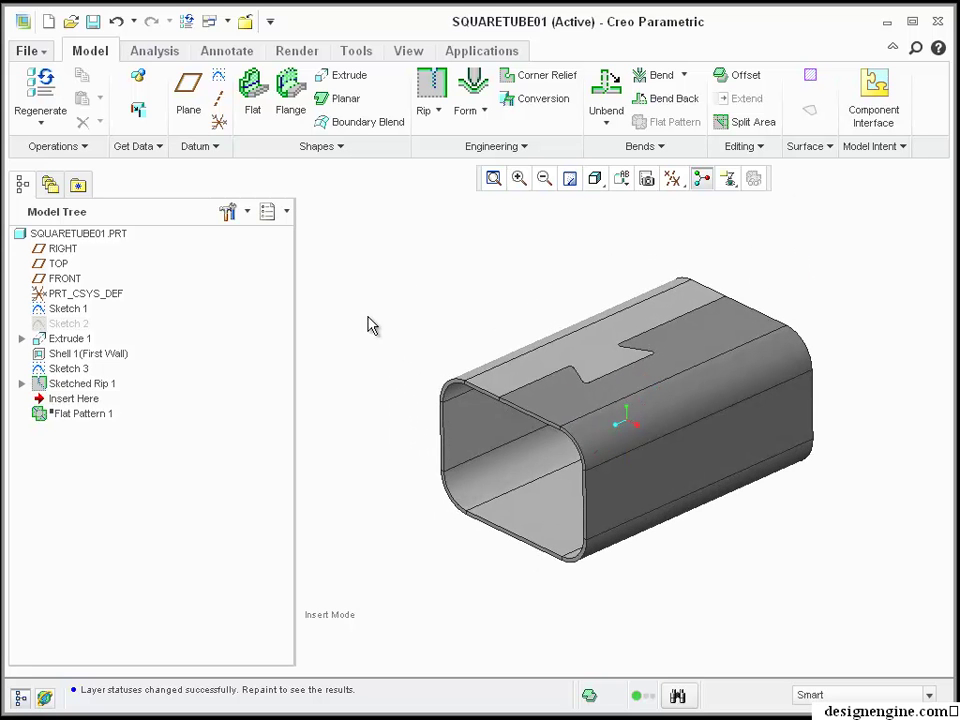
{"action": "left_click", "coordinate": [285, 211]}
{"action": "left_click", "coordinate": [270, 246]}
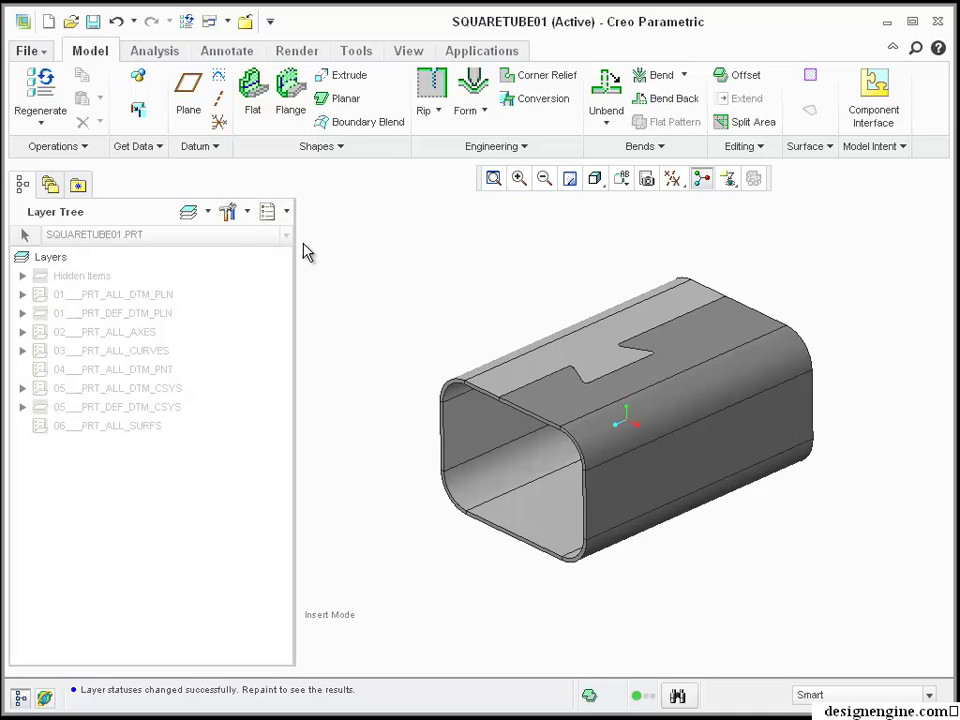
{"action": "right_click", "coordinate": [47, 254]}
{"action": "left_click", "coordinate": [82, 3]}
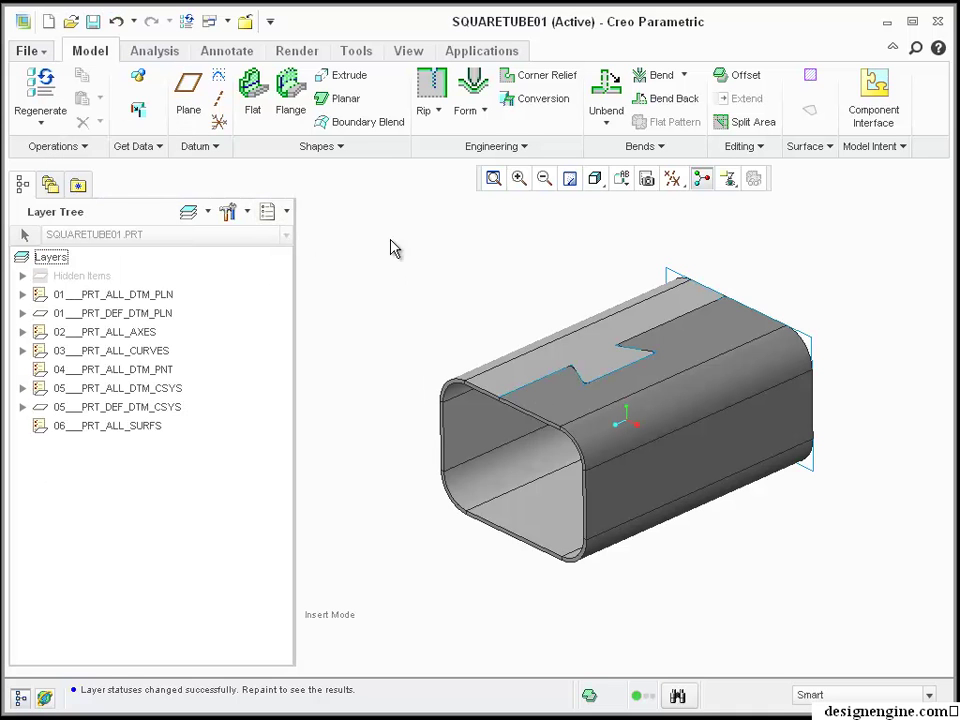
{"action": "middle_click_drag", "start_coordinate": [387, 241], "coordinate": [445, 230]}
{"action": "left_click", "coordinate": [286, 211]}
{"action": "left_click", "coordinate": [292, 242]}
- Edit Sketch 1 dynamically, lowering its upper edge to a height of about 6.24
{"action": "left_click", "coordinate": [67, 323]}
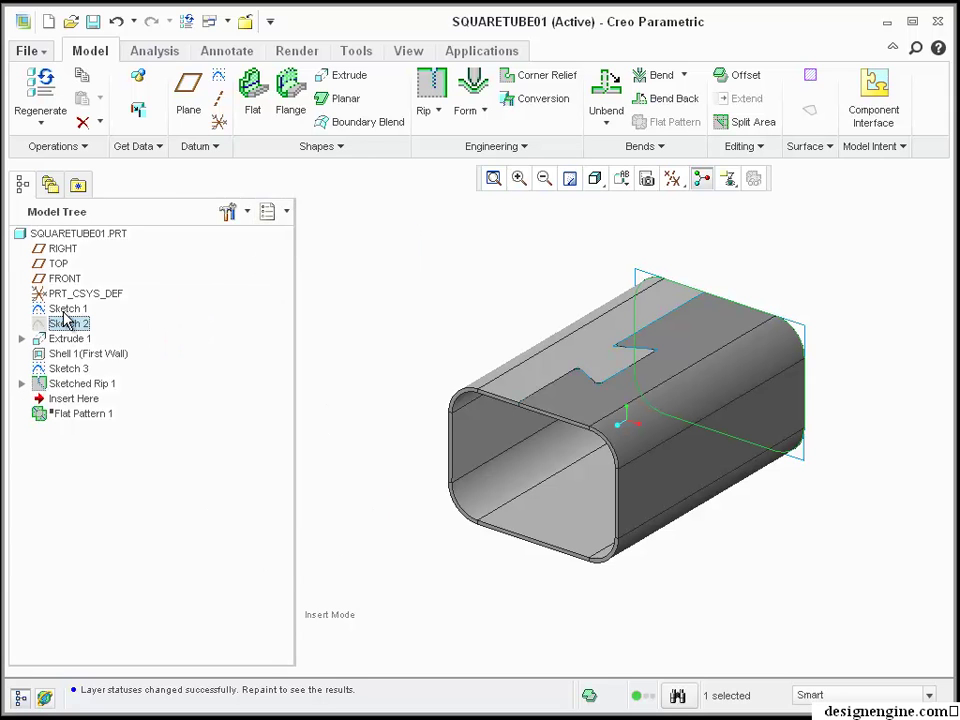
{"action": "left_click", "coordinate": [80, 308], "text": "ctrl"}
{"action": "left_click", "coordinate": [424, 310]}
{"action": "left_click", "coordinate": [68, 312]}
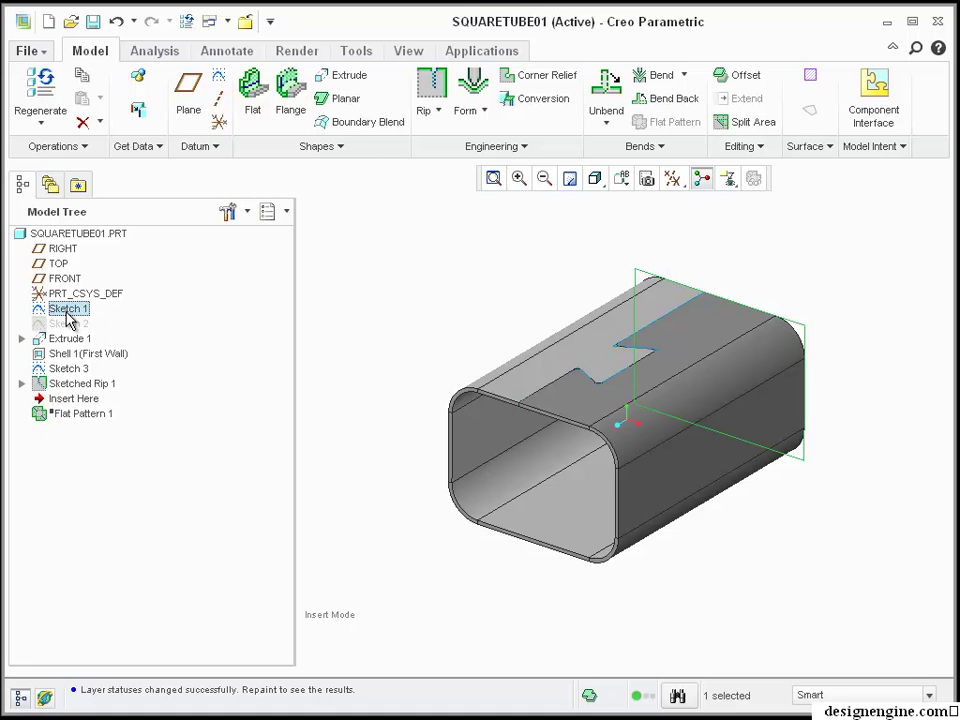
{"action": "double_click", "coordinate": [638, 270]}
{"action": "mouse_move", "coordinate": [711, 296]}
{"action": "left_mouse_down"}
{"action": "mouse_move", "coordinate": [727, 275]}
{"action": "mouse_move", "coordinate": [733, 232]}
{"action": "mouse_move", "coordinate": [733, 298]}
{"action": "mouse_move", "coordinate": [748, 337]}
{"action": "left_mouse_up"}
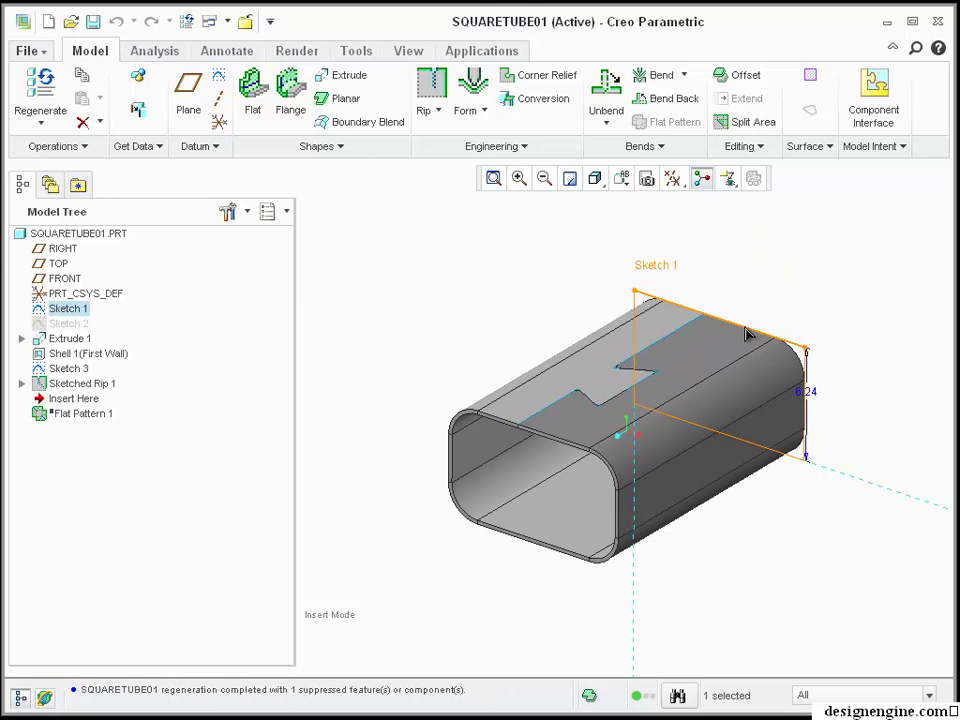
{"action": "left_click", "coordinate": [817, 276]}
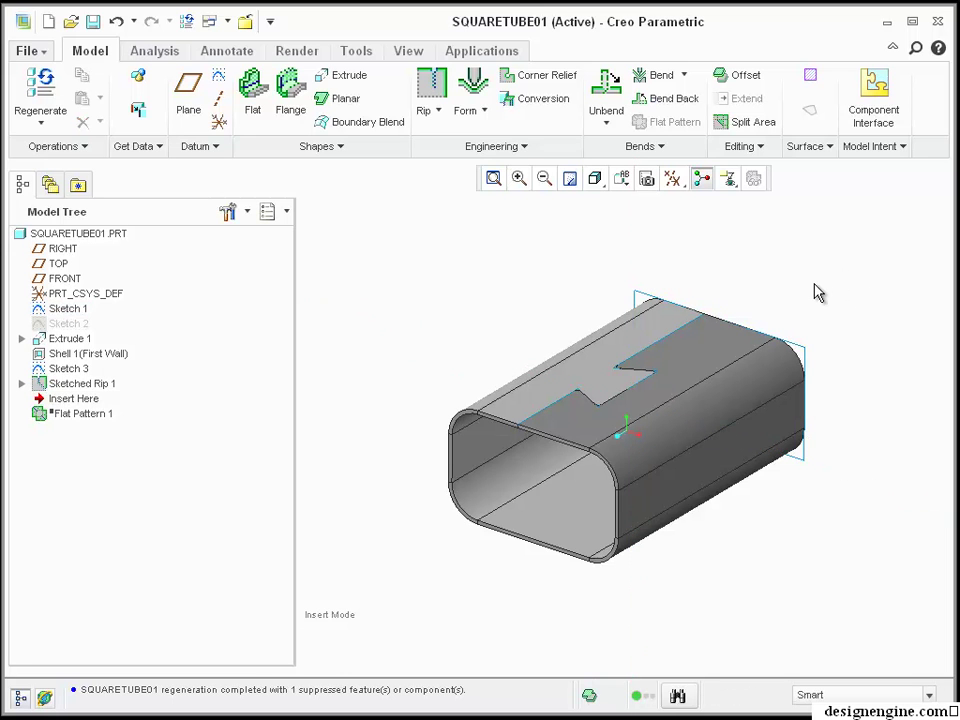
- Edit Sketch 1 dynamically, moving its vertical side outward to a width of about 11.14
{"action": "scroll", "coordinate": [797, 378], "scroll_direction": "down", "scroll_amount": 3}
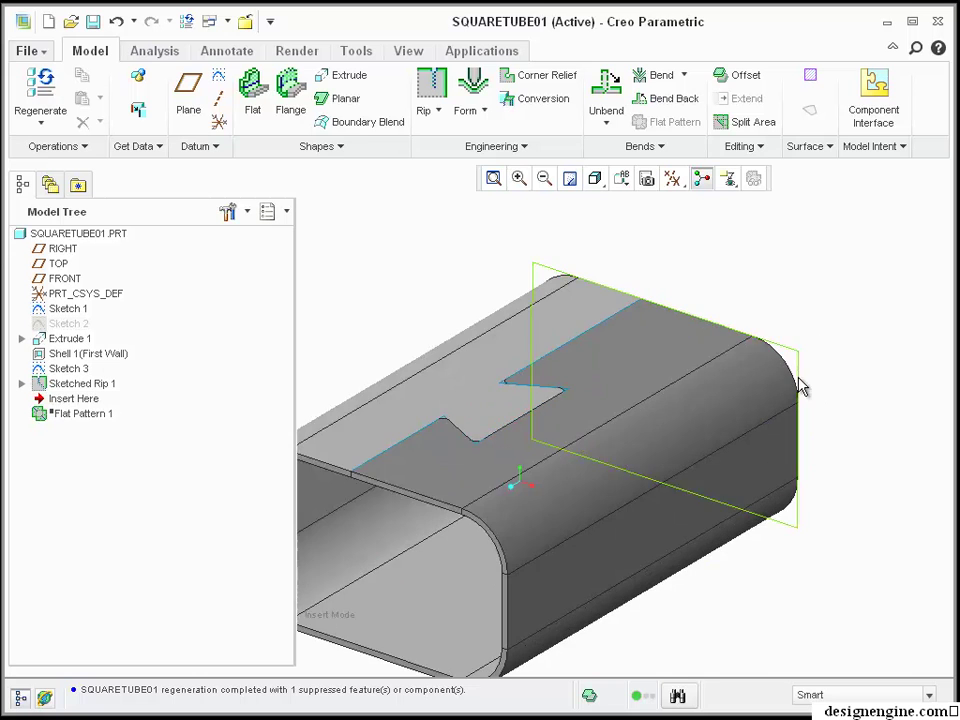
{"action": "left_click", "coordinate": [800, 372]}
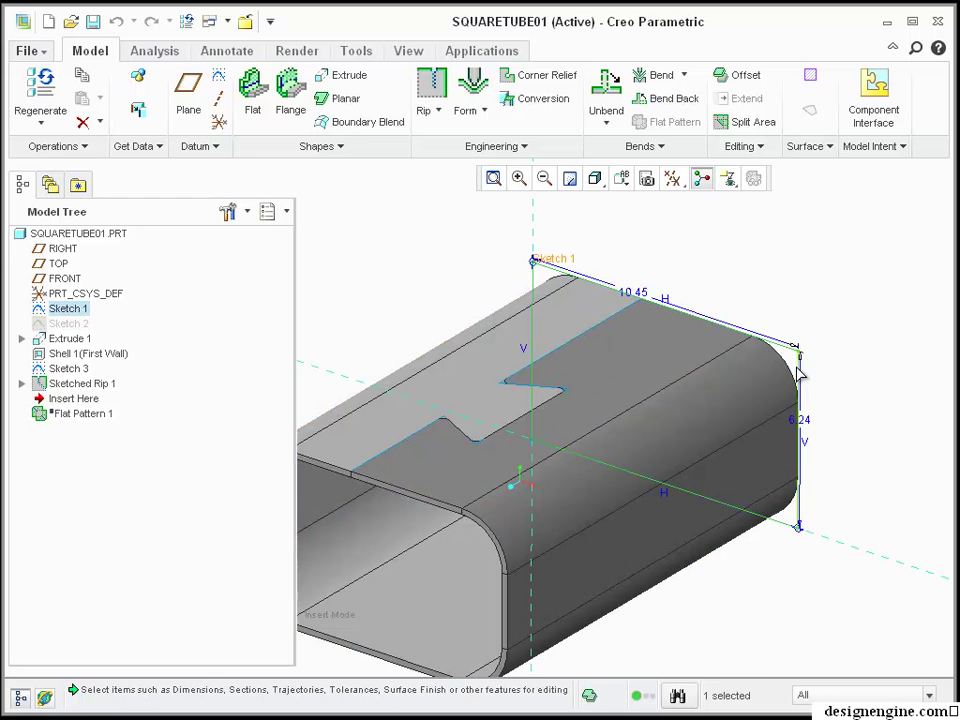
{"action": "middle_click_drag", "start_coordinate": [803, 370], "coordinate": [828, 400]}
{"action": "left_click_drag", "start_coordinate": [828, 400], "coordinate": [820, 390]}
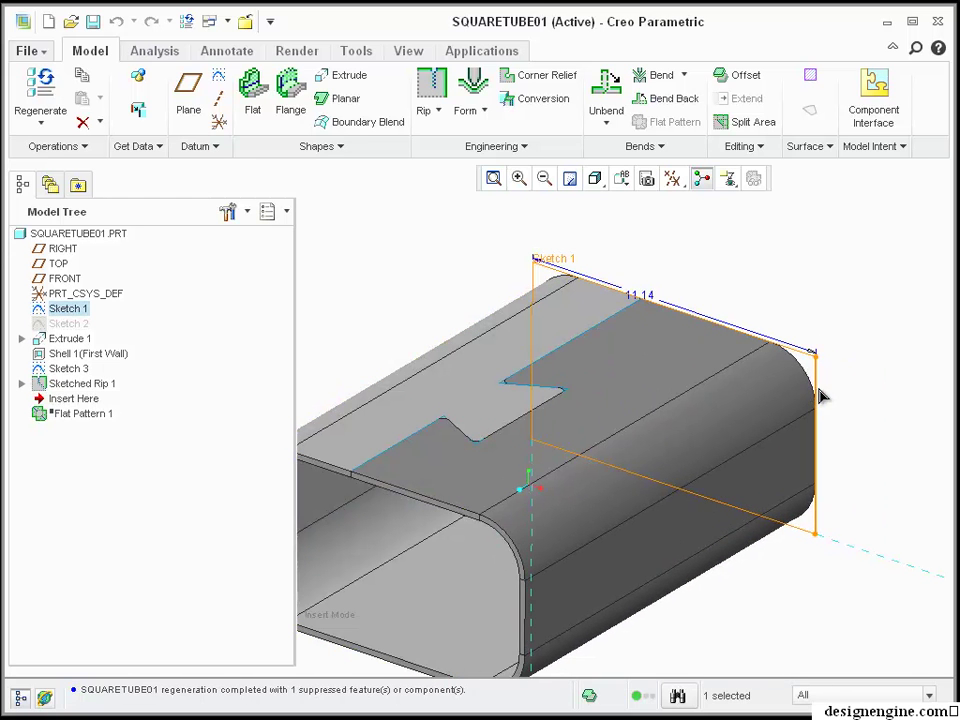
{"action": "left_click", "coordinate": [775, 247]}
{"action": "scroll", "coordinate": [786, 252], "scroll_direction": "up", "scroll_amount": 3}
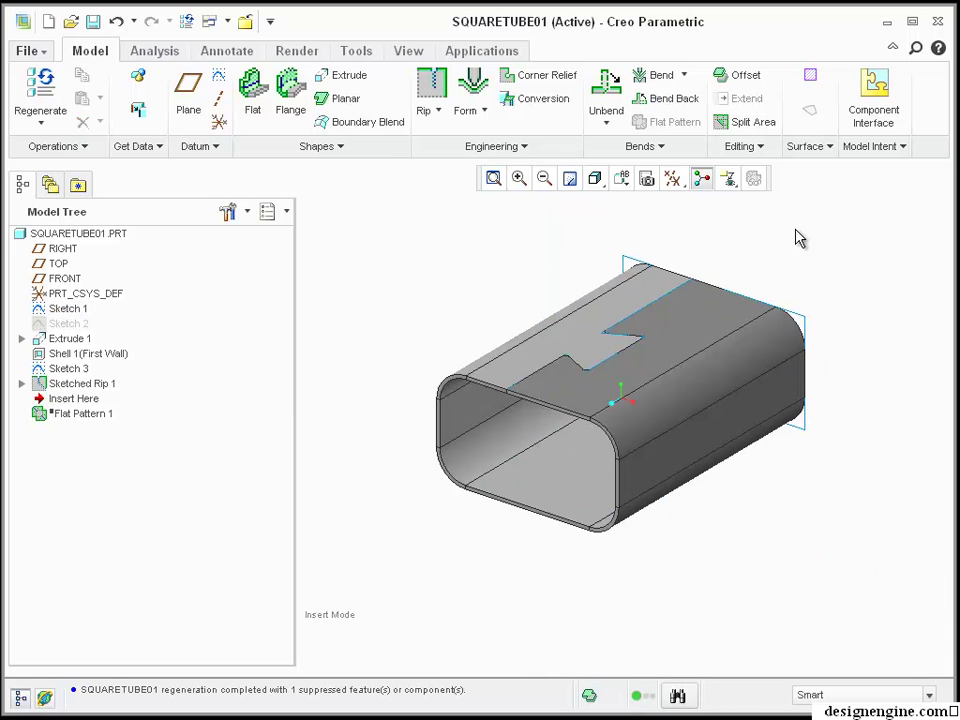
- Edit Sketch 2 dynamically, reducing the corner radius of the tube profile
{"action": "right_click", "coordinate": [70, 323]}
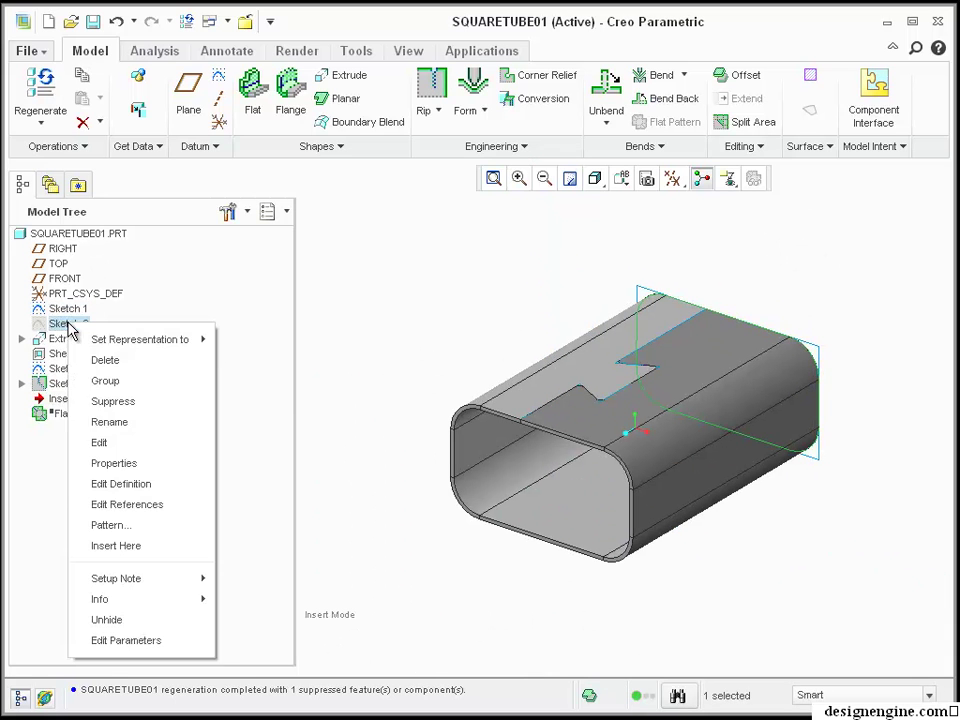
{"action": "left_click", "coordinate": [111, 444]}
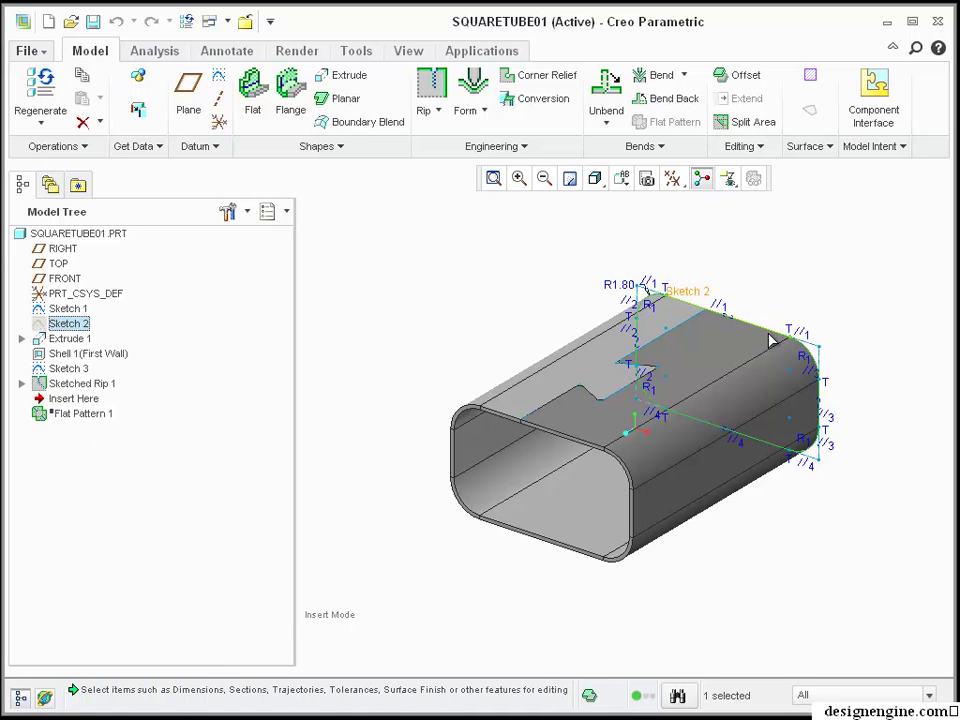
{"action": "scroll", "coordinate": [786, 339], "scroll_direction": "down", "scroll_amount": 3}
{"action": "mouse_move", "coordinate": [834, 408]}
{"action": "left_mouse_down"}
{"action": "mouse_move", "coordinate": [840, 428]}
{"action": "mouse_move", "coordinate": [848, 392]}
{"action": "left_mouse_up"}
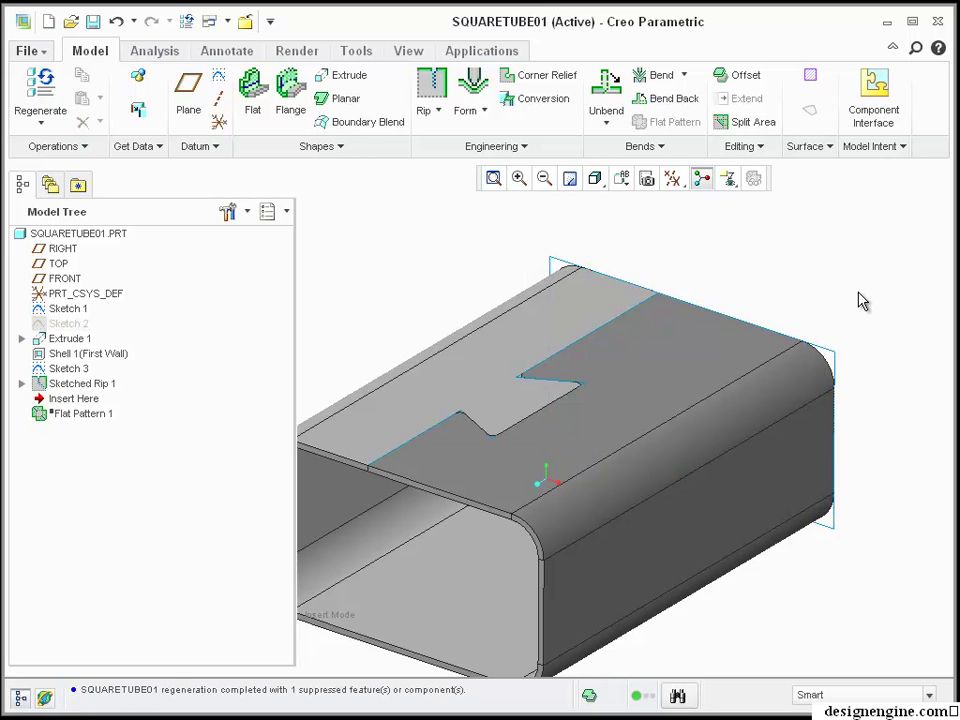
- Move the insertion point below Flat Pattern 1 to bring the flat pattern back into the model
{"action": "scroll", "coordinate": [859, 300], "scroll_direction": "down", "scroll_amount": 2}
{"action": "middle_click_drag", "start_coordinate": [877, 302], "coordinate": [845, 306], "text": "shift"}
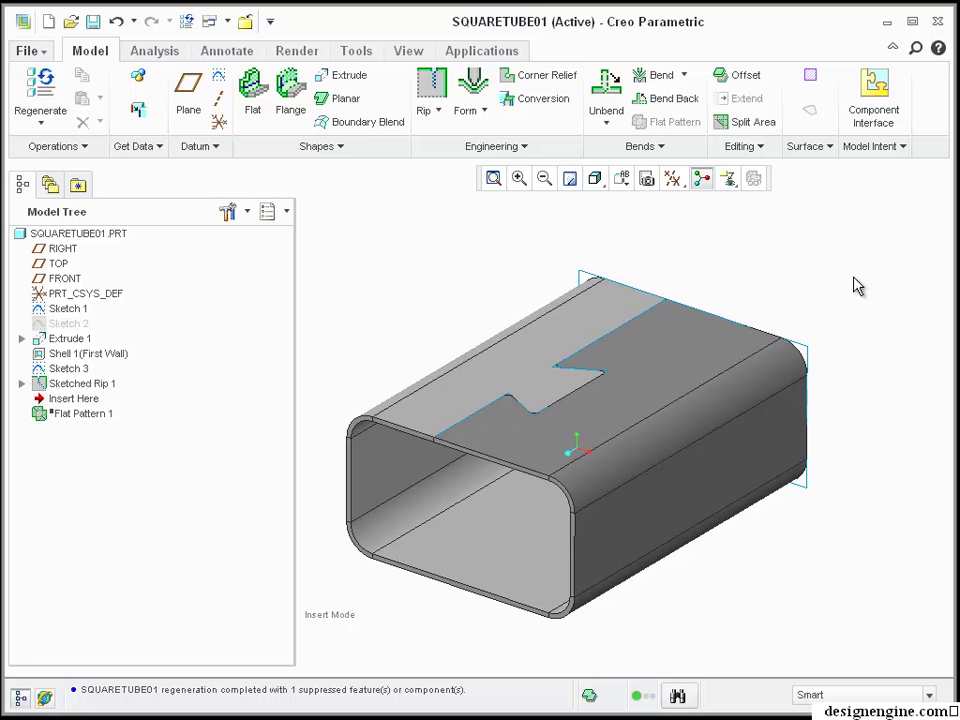
{"action": "left_click_drag", "start_coordinate": [80, 415], "coordinate": [64, 424]}
{"action": "scroll", "coordinate": [449, 264], "scroll_direction": "up", "scroll_amount": 2}
{"action": "middle_click_drag", "start_coordinate": [482, 246], "coordinate": [547, 265], "text": "shift"}
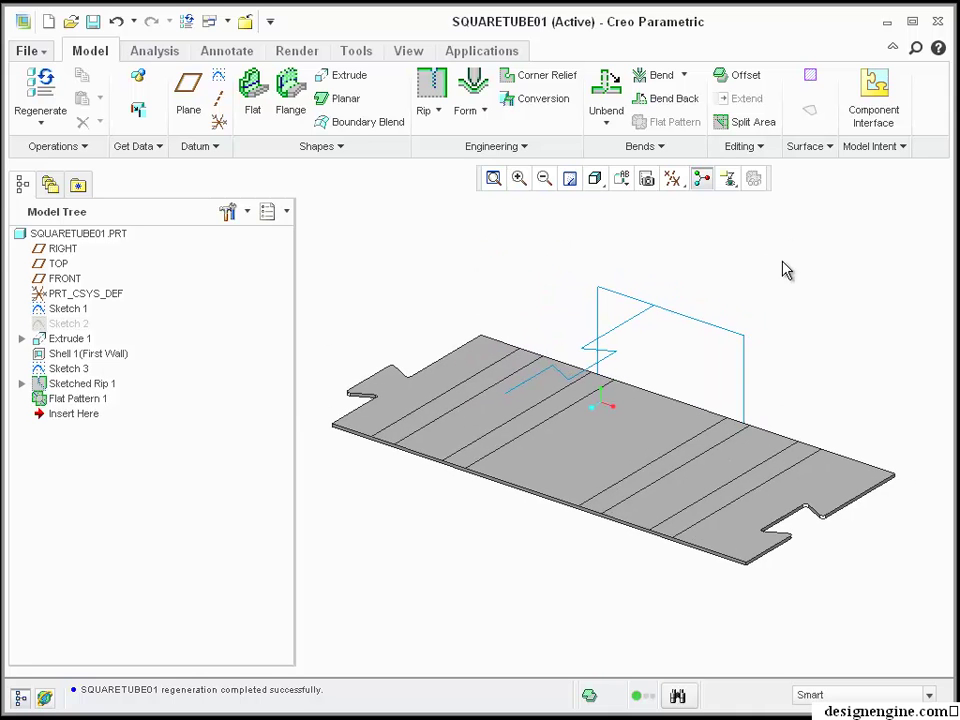
- Edit Sketch 1 dynamically on the flattened part, raising its upper edge to a height of about 7.65
{"action": "double_click", "coordinate": [686, 328]}
{"action": "mouse_move", "coordinate": [690, 326]}
{"action": "left_mouse_down"}
{"action": "mouse_move", "coordinate": [699, 274]}
{"action": "mouse_move", "coordinate": [696, 321]}
{"action": "mouse_move", "coordinate": [709, 285]}
{"action": "mouse_move", "coordinate": [707, 306]}
{"action": "mouse_move", "coordinate": [757, 303]}
{"action": "left_mouse_up"}
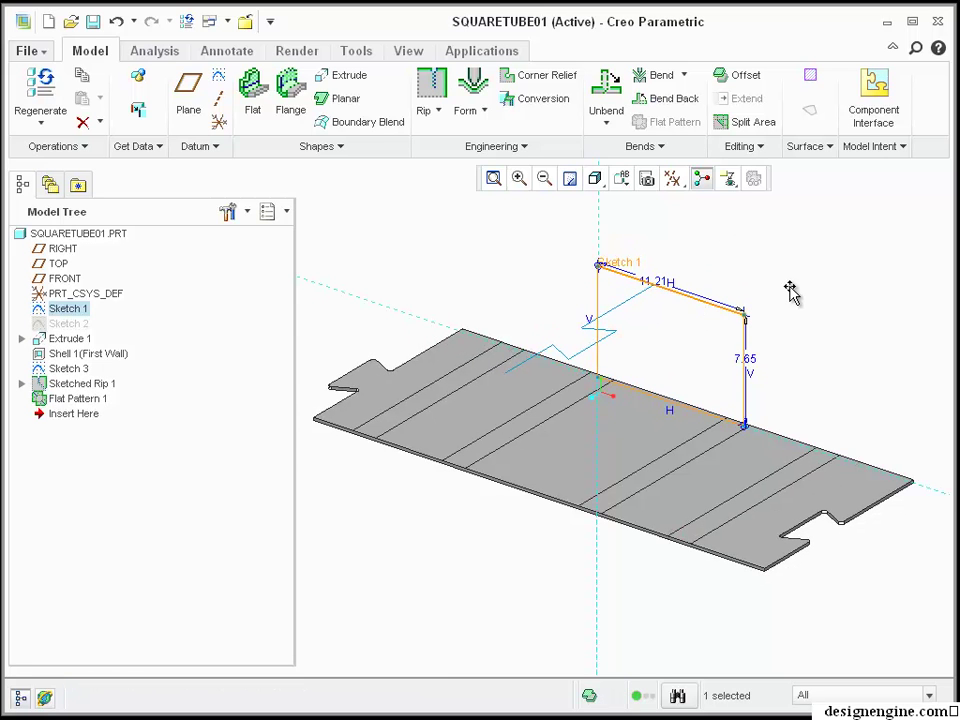
{"action": "left_click", "coordinate": [791, 292]}
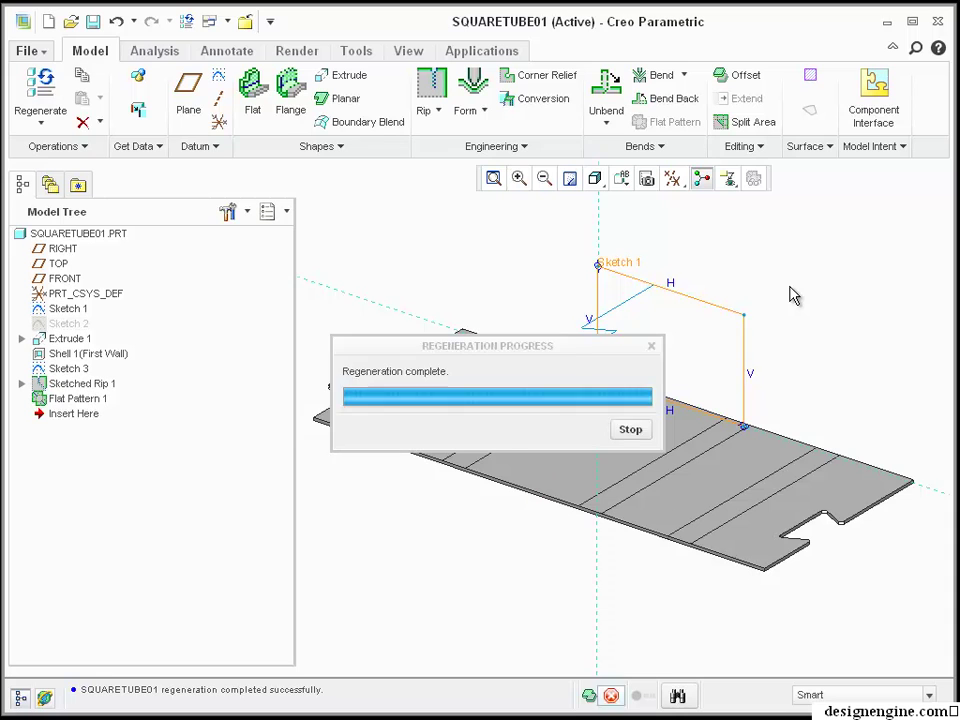
- Display and dismiss the dimensions of Sketch 3, and move the insertion point back above Flat Pattern 1
{"action": "left_click", "coordinate": [627, 307]}
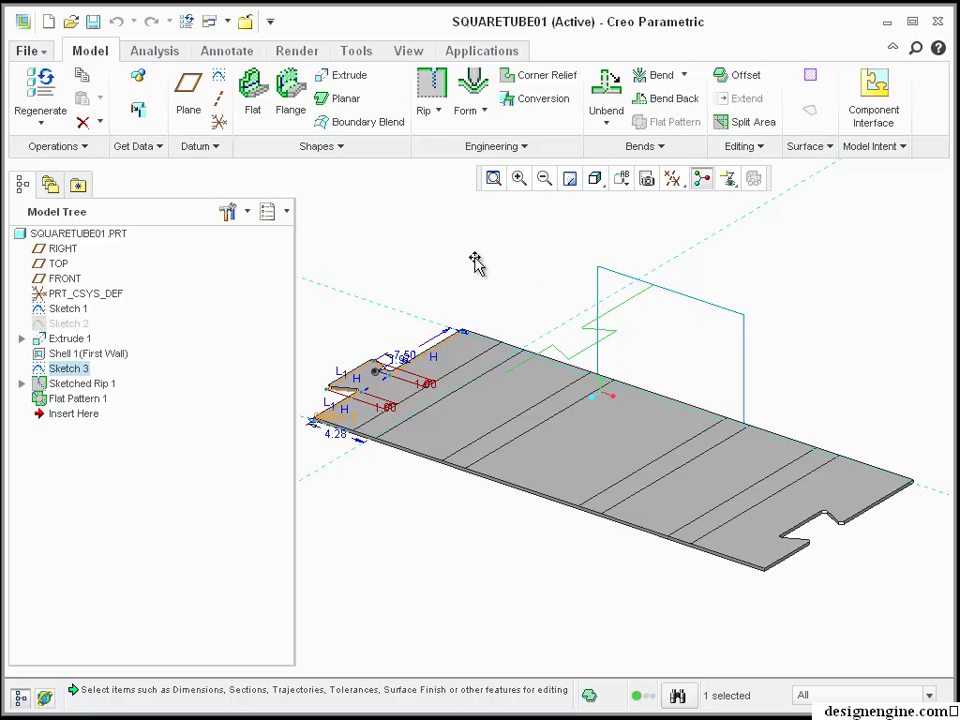
{"action": "left_click", "coordinate": [505, 245]}
{"action": "left_click_drag", "start_coordinate": [72, 414], "coordinate": [71, 395]}
- Edit Sketch 3 dynamically on the tube's upper face, widening the rip's jog to about 2.47
{"action": "scroll", "coordinate": [538, 456], "scroll_direction": "up", "scroll_amount": 3}
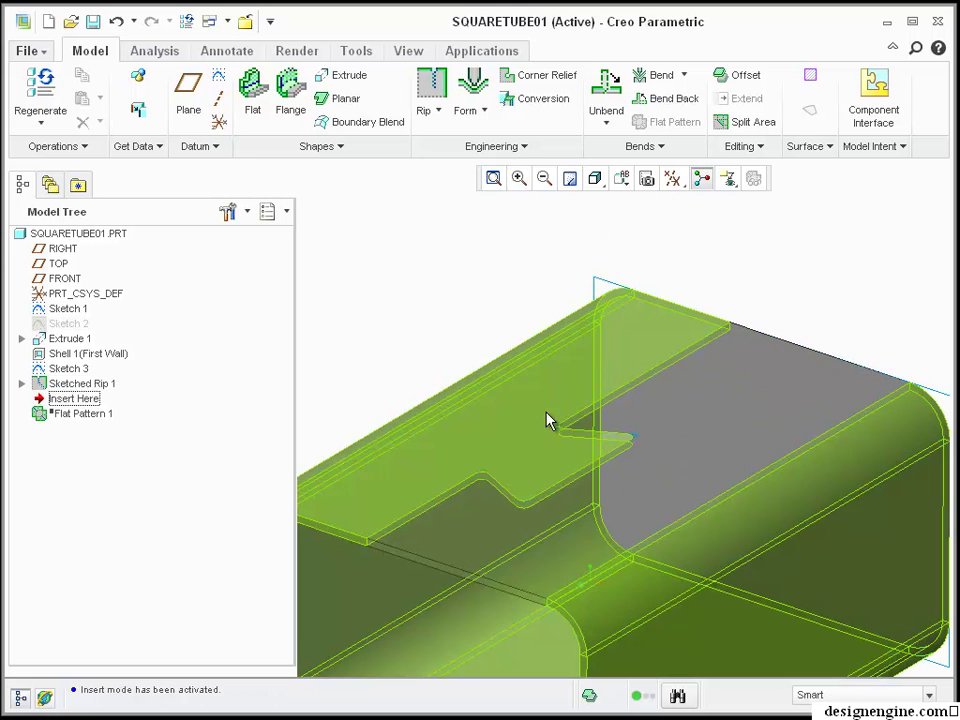
{"action": "left_click", "coordinate": [557, 437]}
{"action": "right_click", "coordinate": [552, 432]}
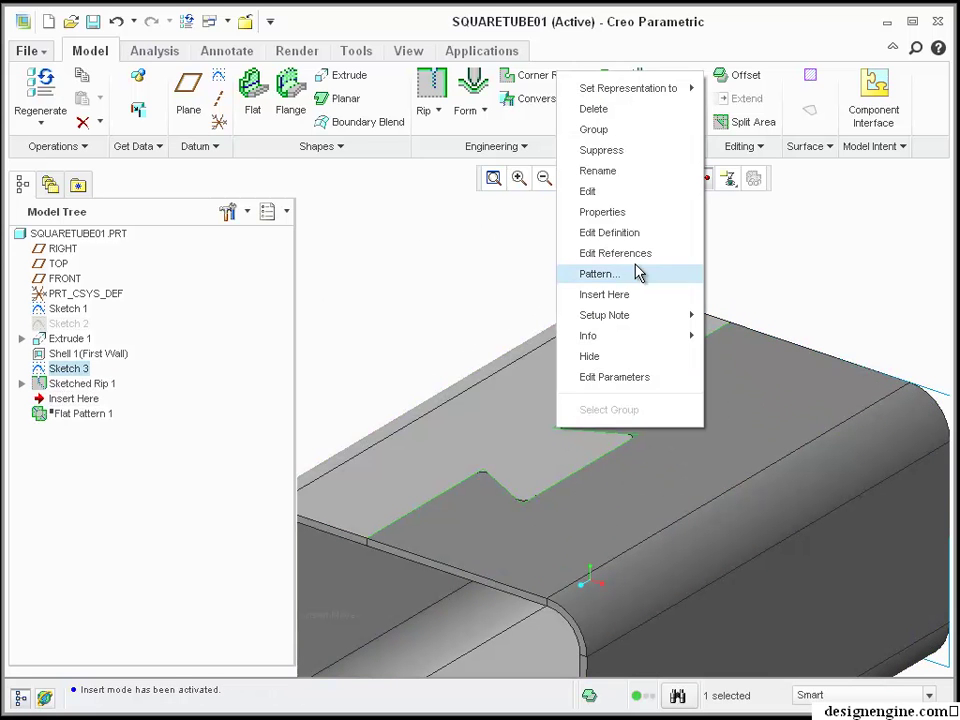
{"action": "left_click", "coordinate": [600, 191]}
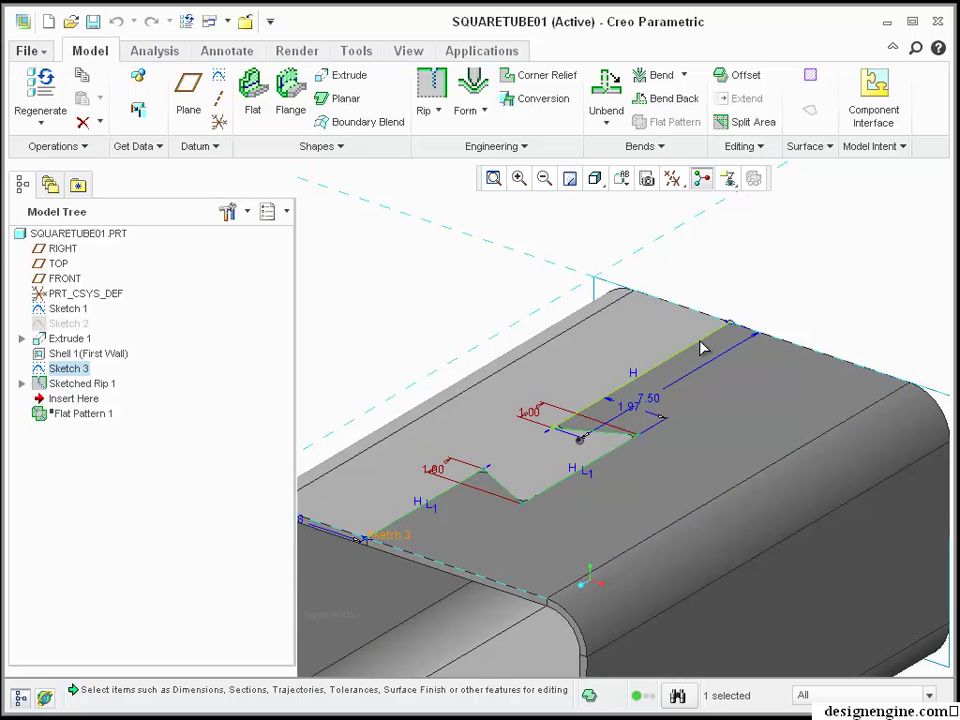
{"action": "mouse_move", "coordinate": [701, 343]}
{"action": "left_mouse_down"}
{"action": "mouse_move", "coordinate": [667, 342]}
{"action": "mouse_move", "coordinate": [617, 448]}
{"action": "mouse_move", "coordinate": [632, 465]}
{"action": "left_mouse_up"}
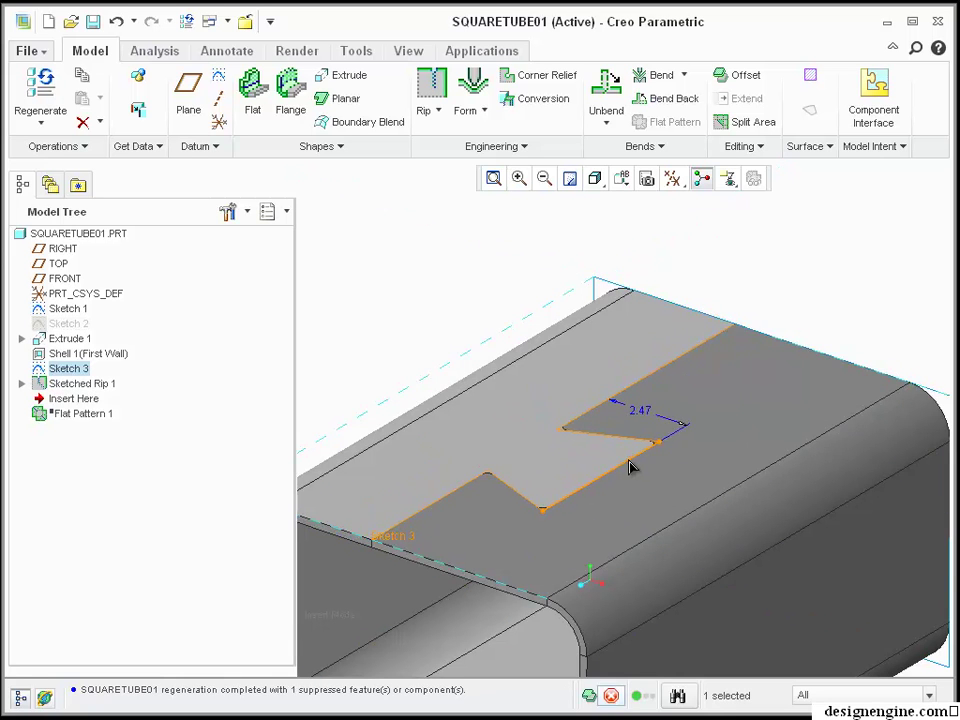
{"action": "left_click", "coordinate": [538, 413]}
{"action": "left_click", "coordinate": [808, 252]}
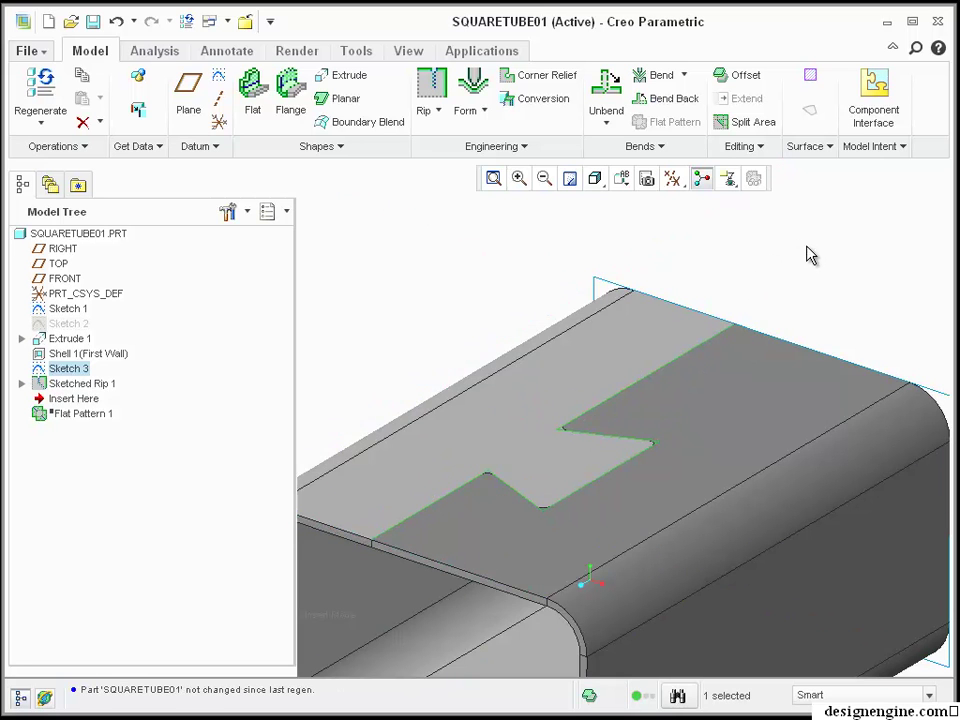
{"action": "key", "text": "ctrl+d"}
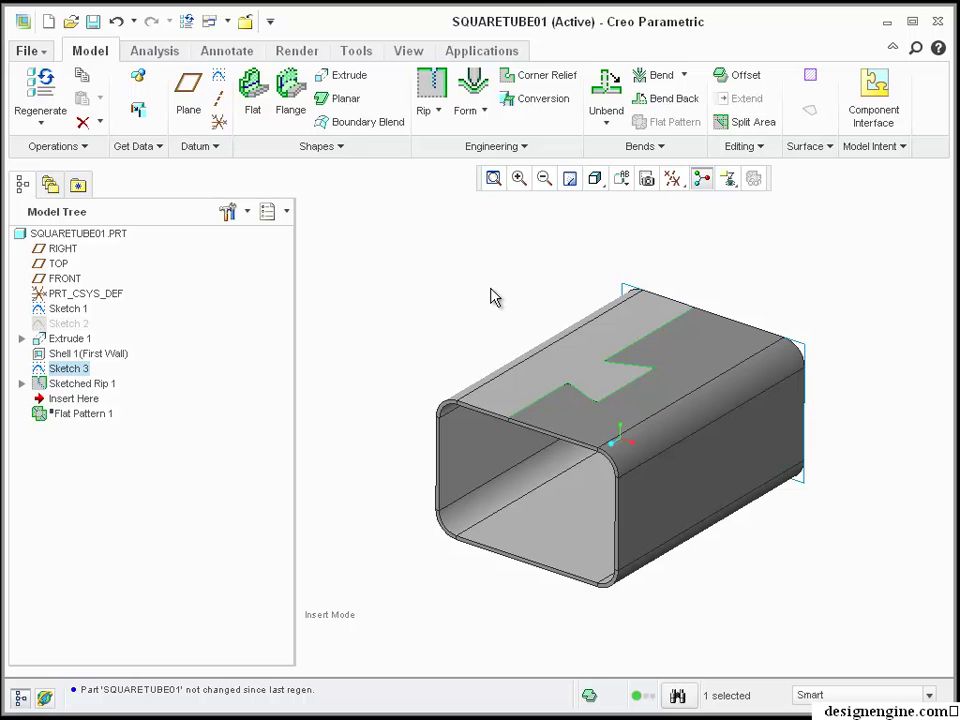
{"action": "middle_click_drag", "start_coordinate": [496, 291], "coordinate": [497, 316]}
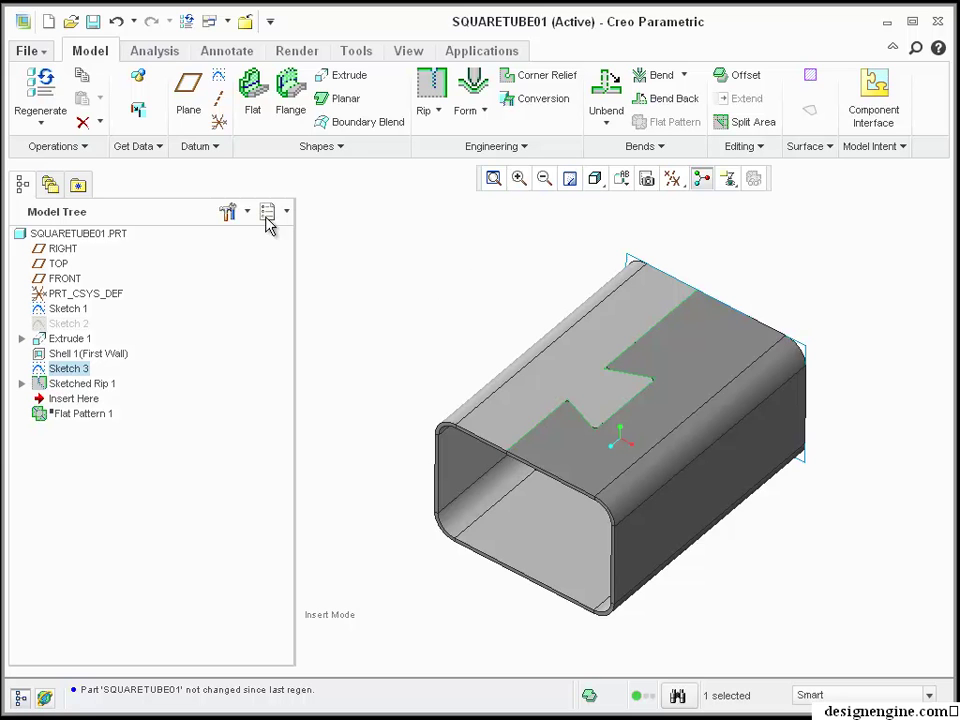
- Close the square tube part and create a new solid part named sheetpart01 with the default template
{"action": "left_click", "coordinate": [38, 55]}
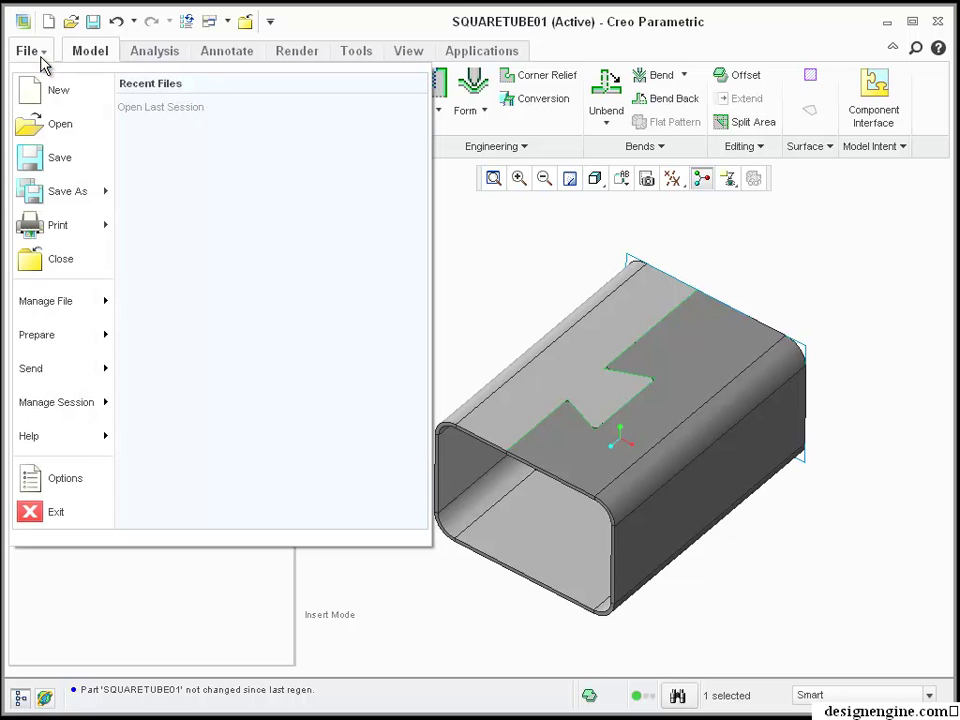
{"action": "left_click", "coordinate": [103, 257]}
{"action": "left_click", "coordinate": [27, 48]}
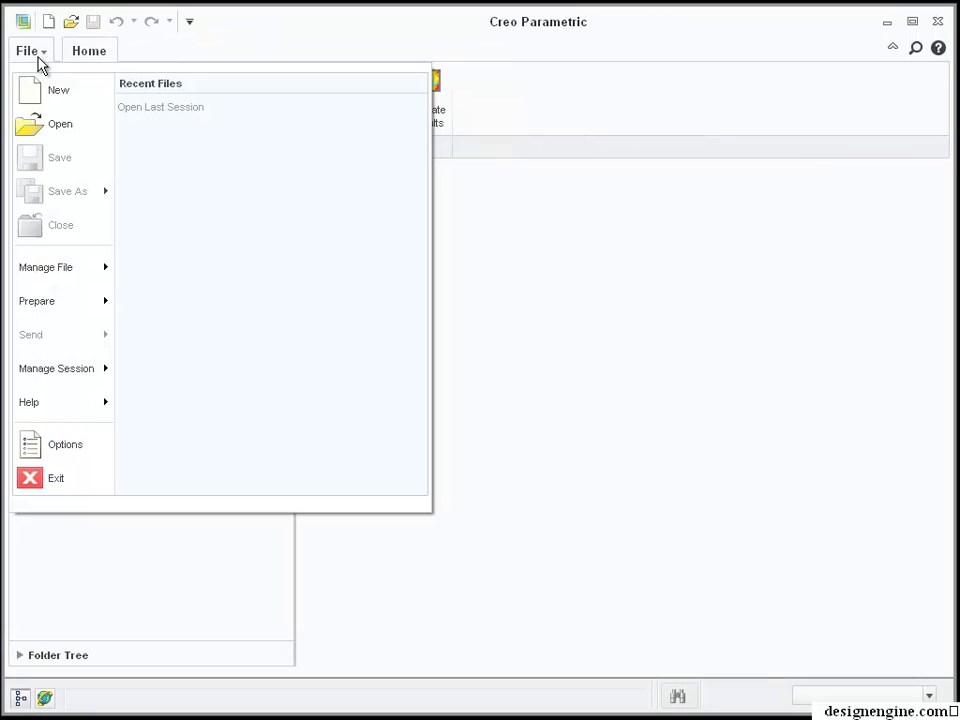
{"action": "left_click", "coordinate": [54, 89]}
{"action": "type", "text": "sheet"}
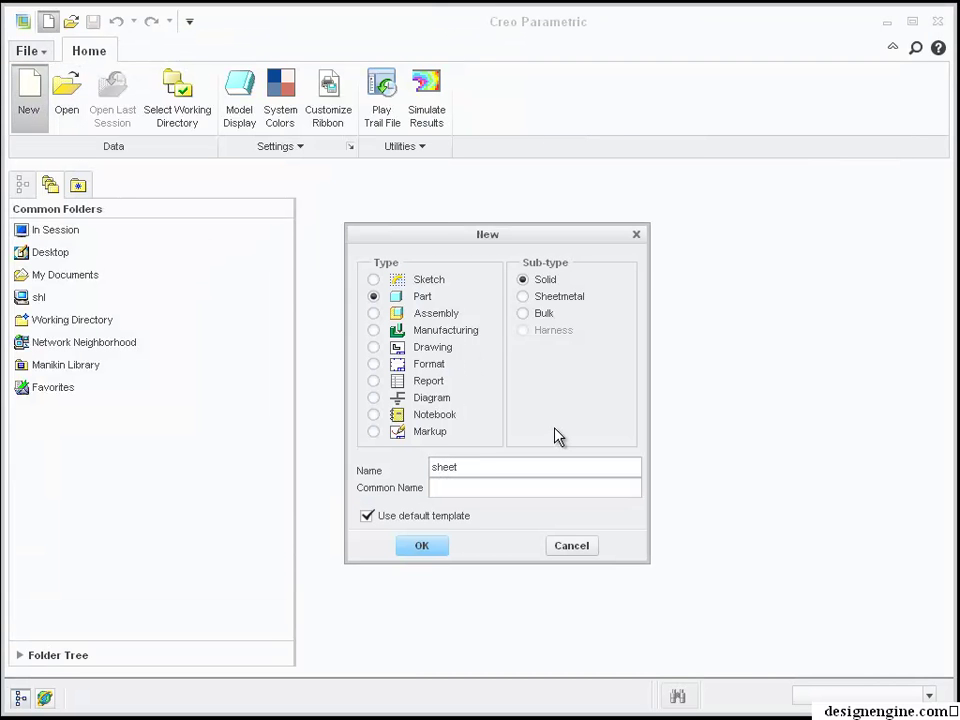
{"action": "type", "text": "part01"}
{"action": "key", "text": "Return"}
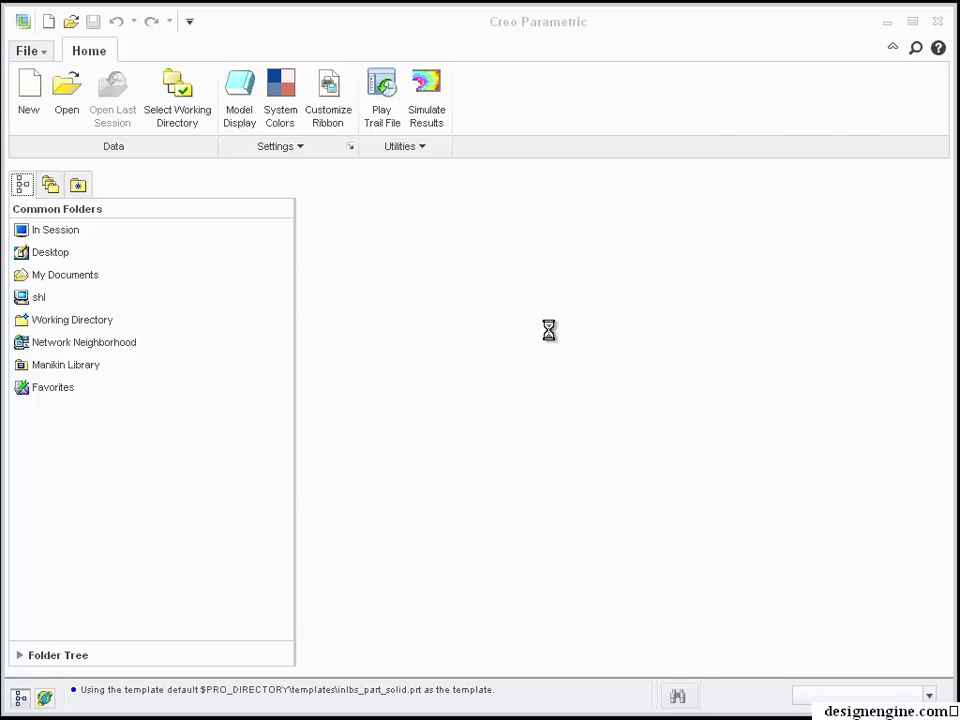
- Turn on the display of all datum types and start a sketch on the FRONT plane
{"action": "left_click", "coordinate": [686, 186]}
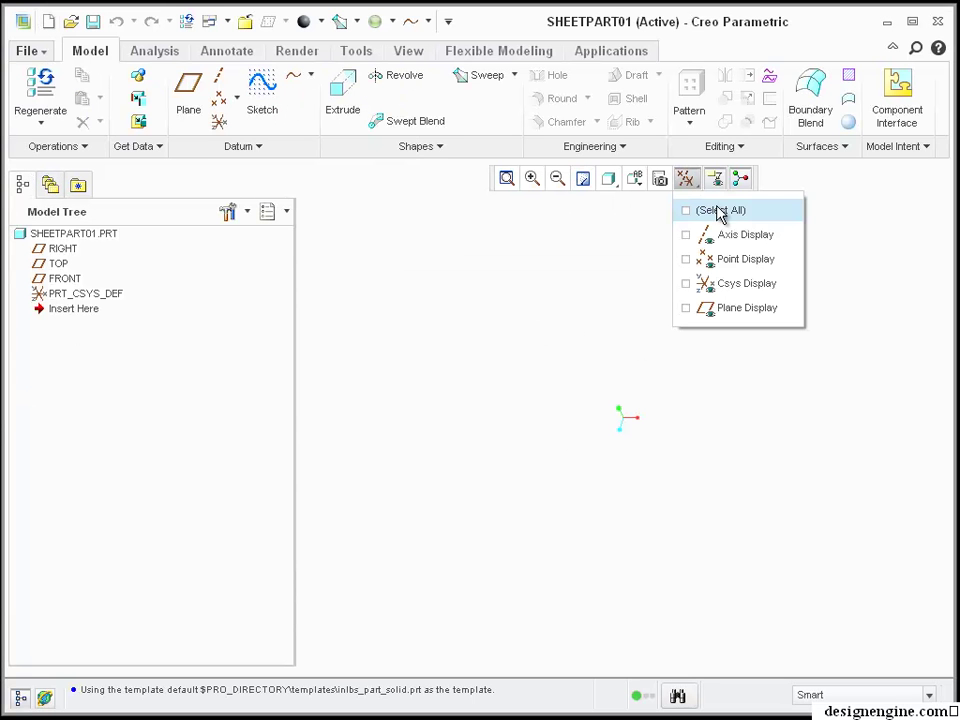
{"action": "left_click", "coordinate": [690, 209]}
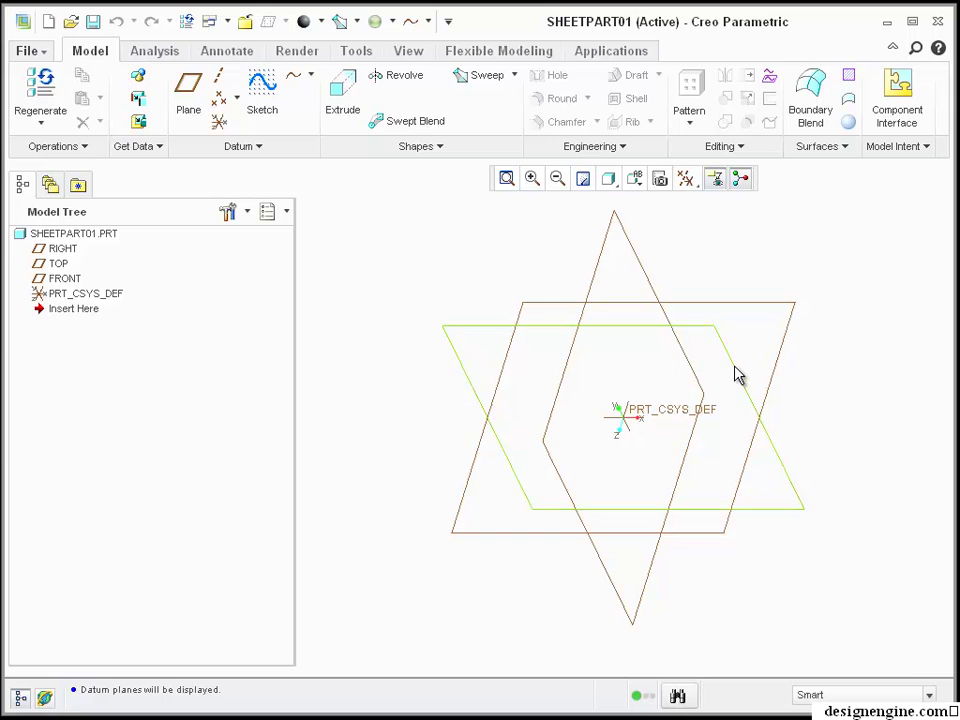
{"action": "left_click", "coordinate": [711, 334]}
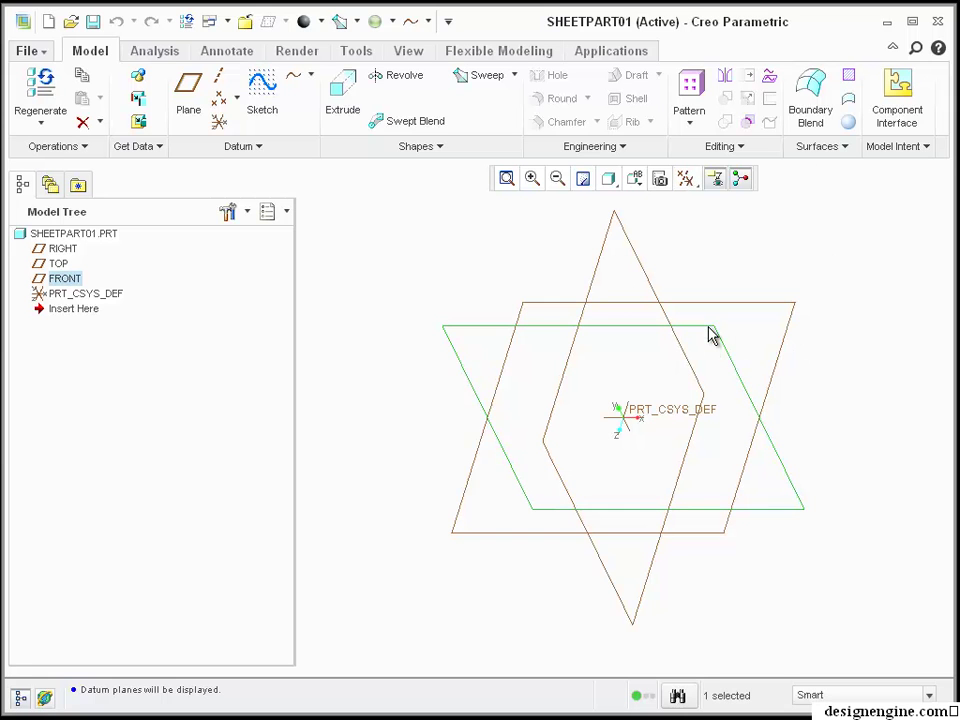
{"action": "left_click", "coordinate": [262, 95]}
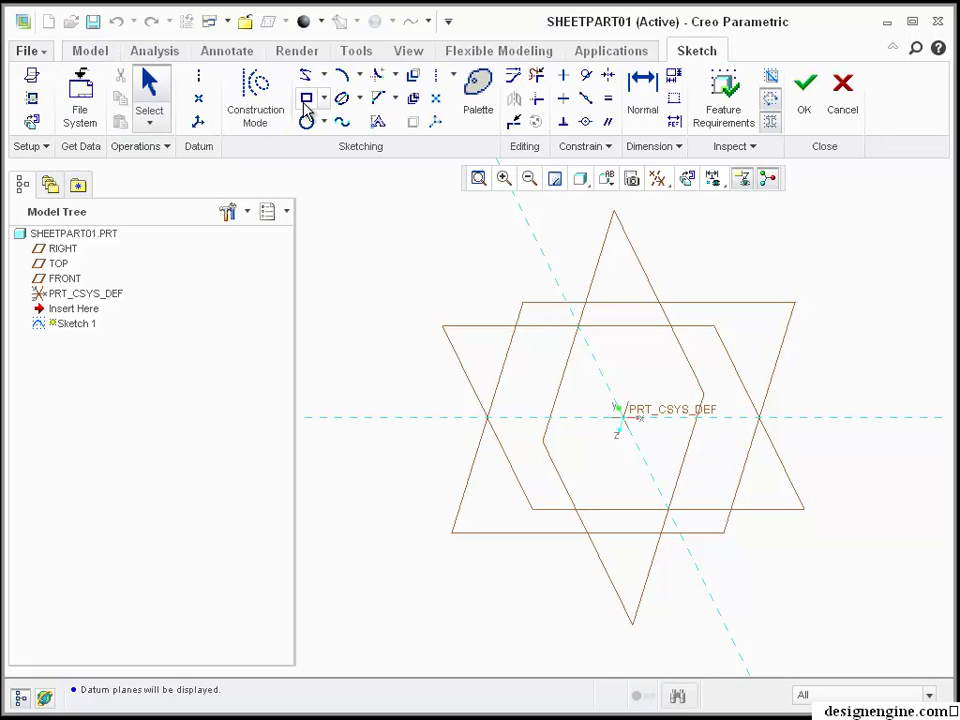
- Sketch a rectangle with one corner at the origin and set its width to 6
{"action": "left_click", "coordinate": [306, 97]}
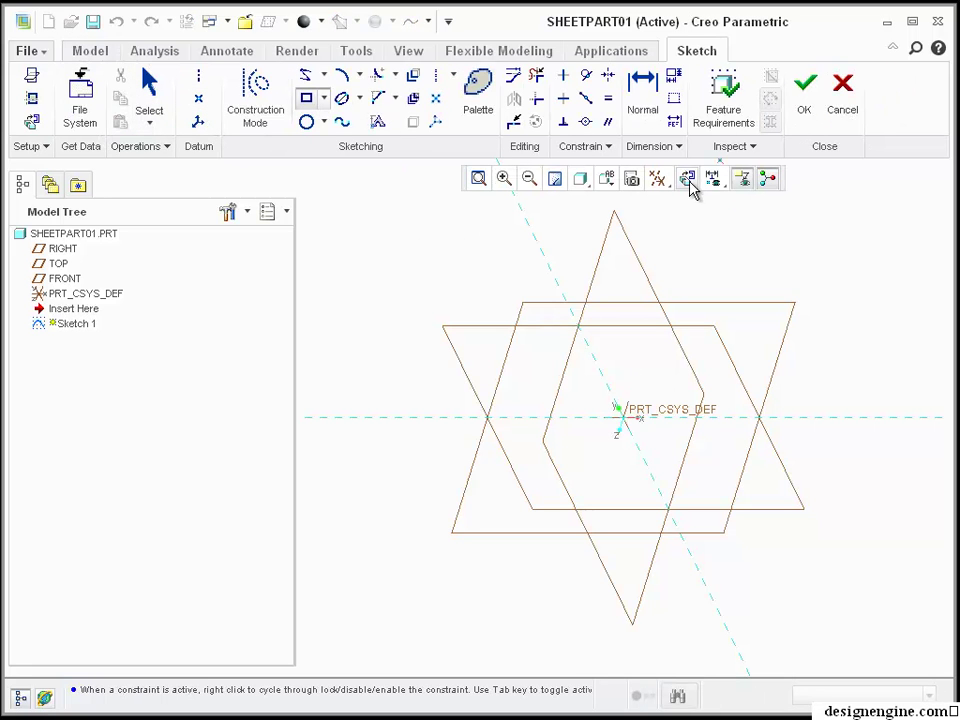
{"action": "left_click", "coordinate": [602, 374]}
{"action": "left_click", "coordinate": [688, 417]}
{"action": "scroll", "coordinate": [716, 352], "scroll_direction": "down", "scroll_amount": 2}
{"action": "middle_click", "coordinate": [609, 388]}
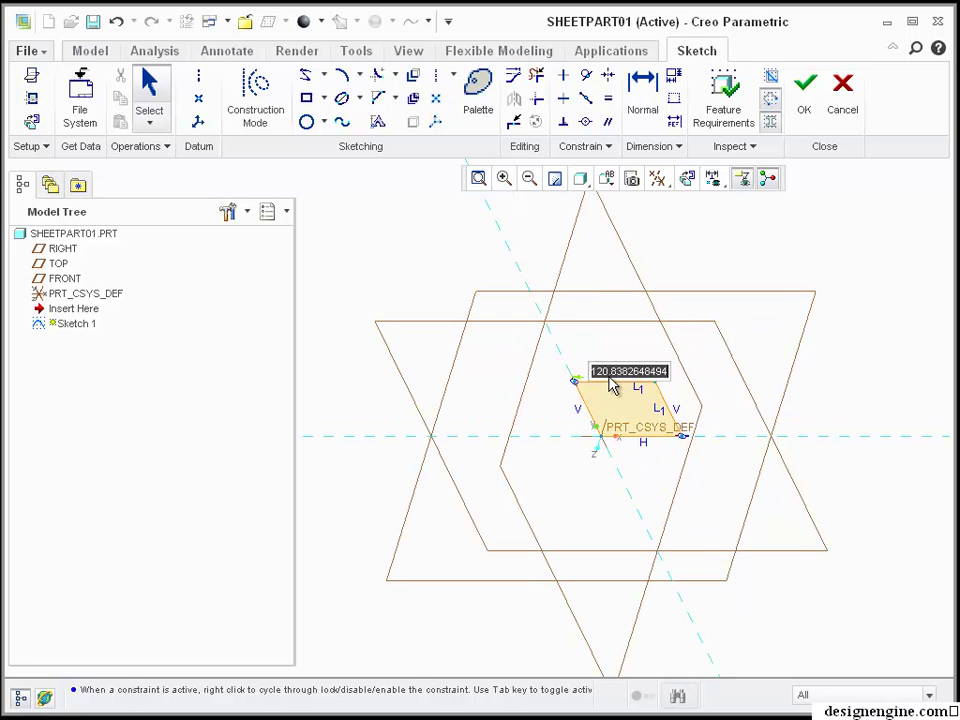
{"action": "scroll", "coordinate": [609, 380], "scroll_direction": "down", "scroll_amount": 3}
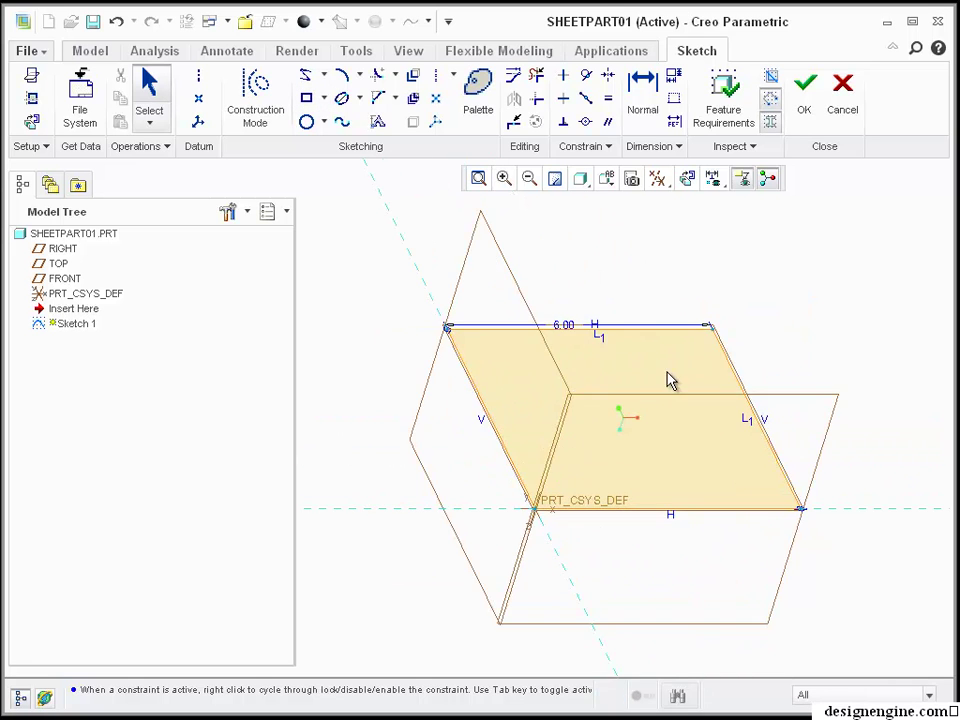
- Remove the rectangle's equal-length constraint and set its height to 4, finishing the sketch
{"action": "left_click", "coordinate": [752, 428]}
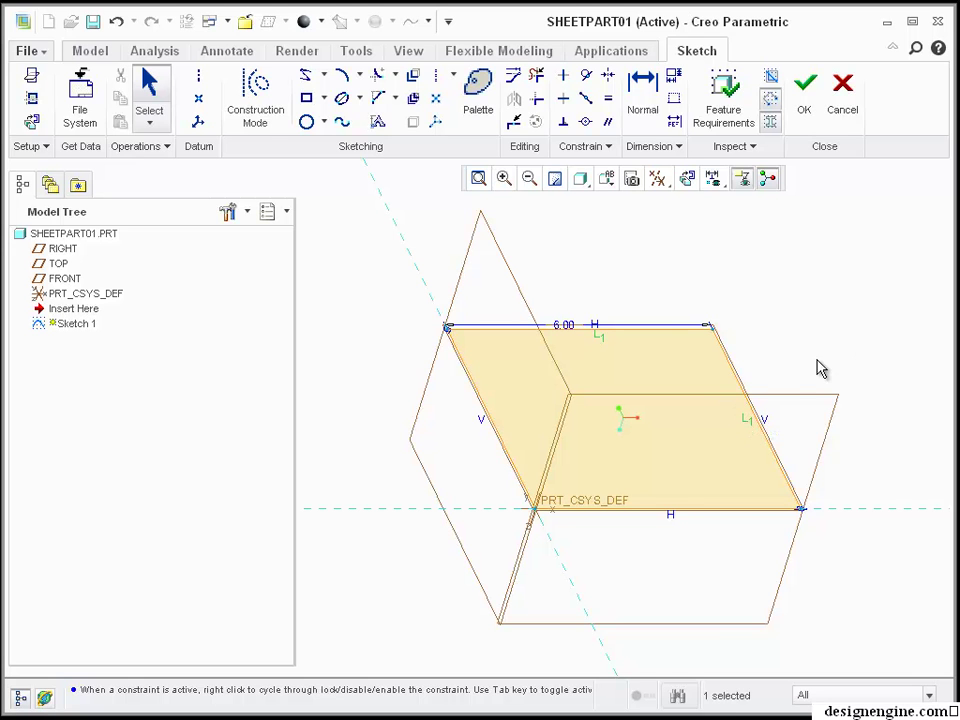
{"action": "middle_click", "coordinate": [803, 390]}
{"action": "type", "text": "4"}
{"action": "key", "text": "Return"}
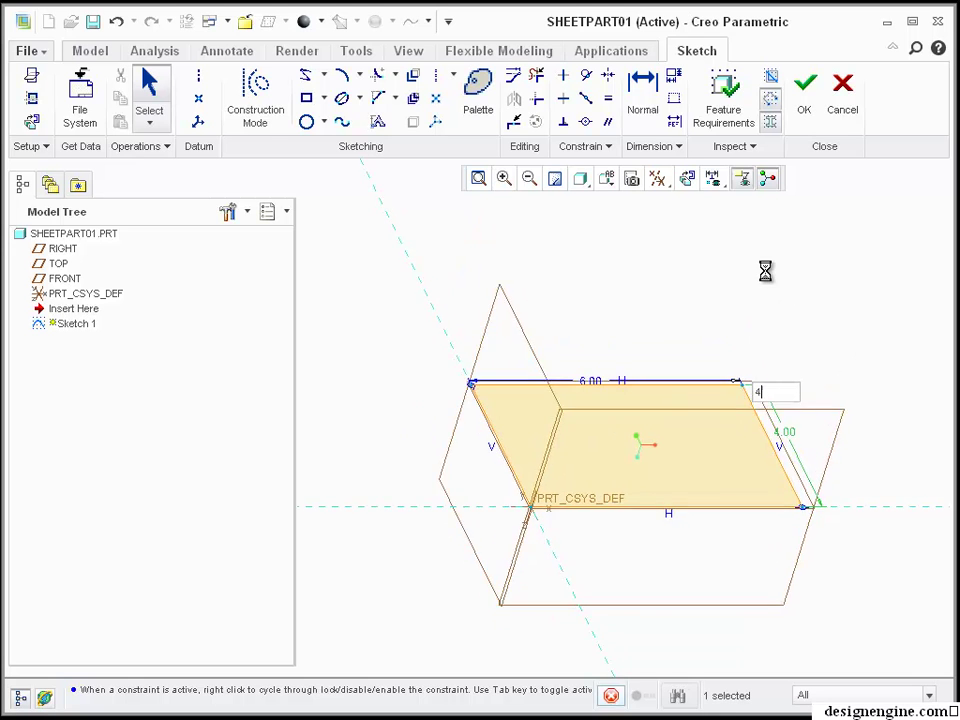
{"action": "mouse_move", "coordinate": [795, 272]}
{"action": "middle_mouse_down"}
{"action": "mouse_move", "coordinate": [900, 309]}
{"action": "mouse_move", "coordinate": [875, 290]}
{"action": "mouse_move", "coordinate": [856, 297]}
{"action": "mouse_move", "coordinate": [842, 288]}
{"action": "middle_mouse_up"}
{"action": "left_click", "coordinate": [806, 100]}
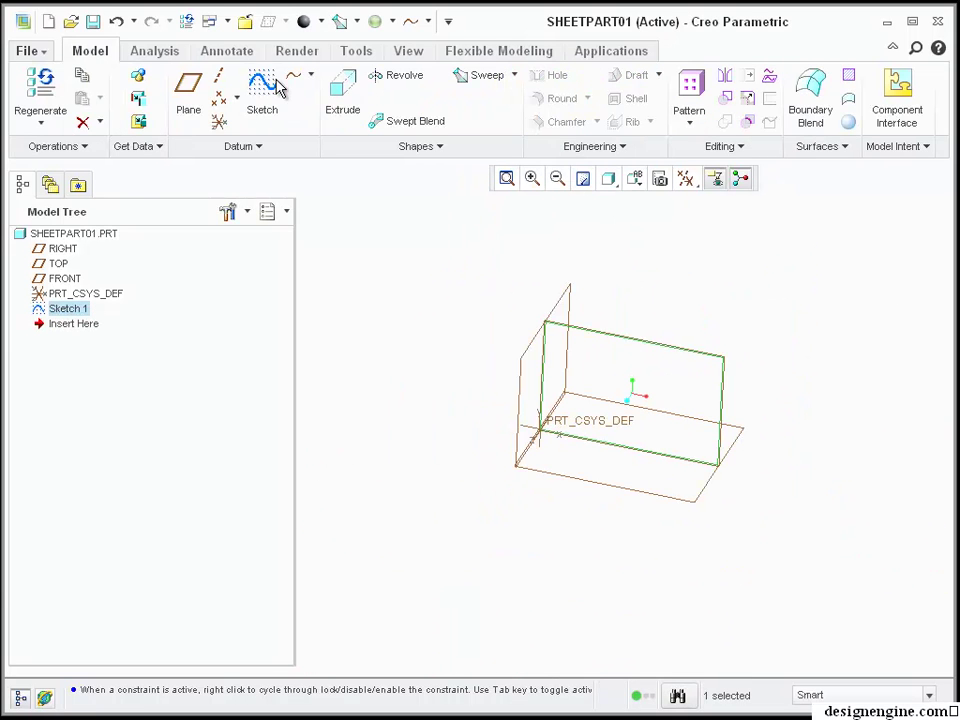
- Start a second sketch on the previous sketch plane and project all four edges of the Sketch 1 rectangle into it
{"action": "left_click", "coordinate": [262, 95]}
{"action": "left_click", "coordinate": [948, 249]}
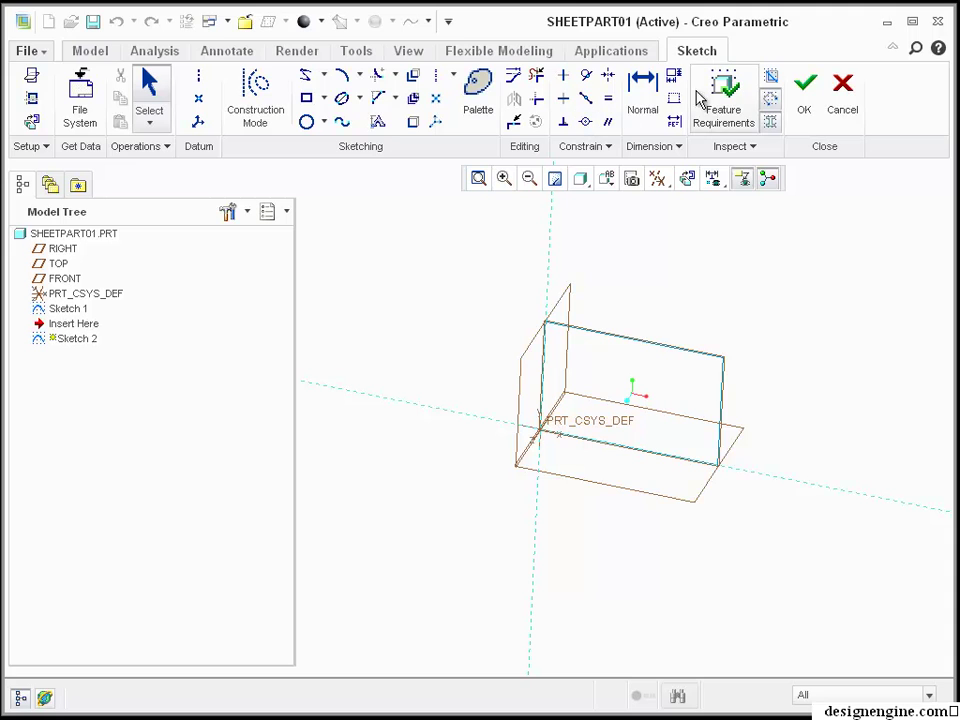
{"action": "left_click", "coordinate": [415, 125]}
{"action": "left_click", "coordinate": [544, 352]}
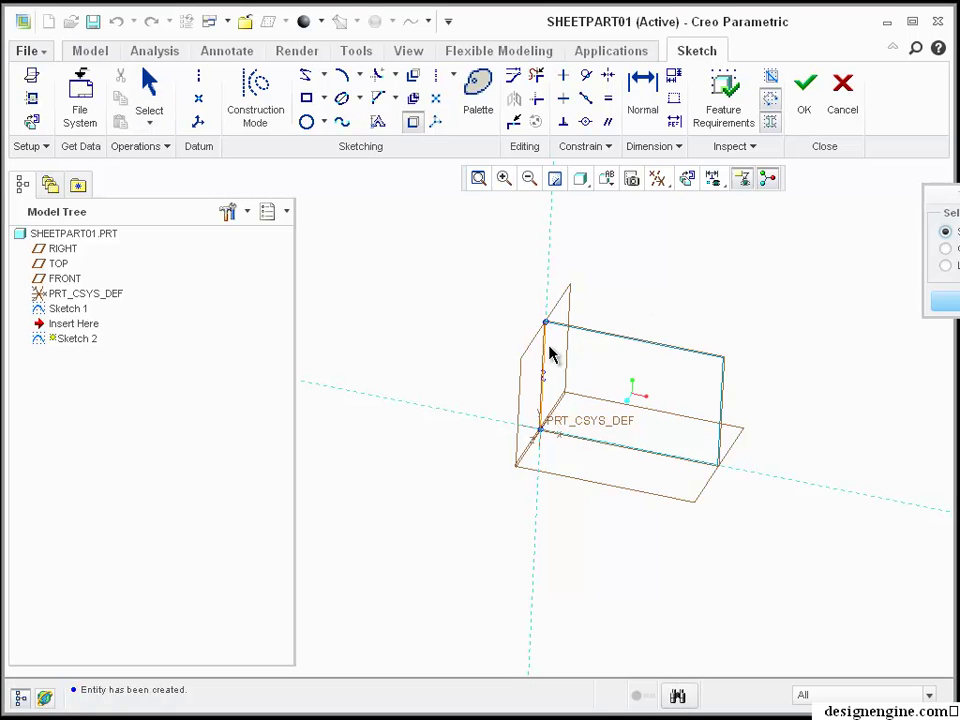
{"action": "left_click", "coordinate": [638, 348]}
{"action": "left_click", "coordinate": [722, 393]}
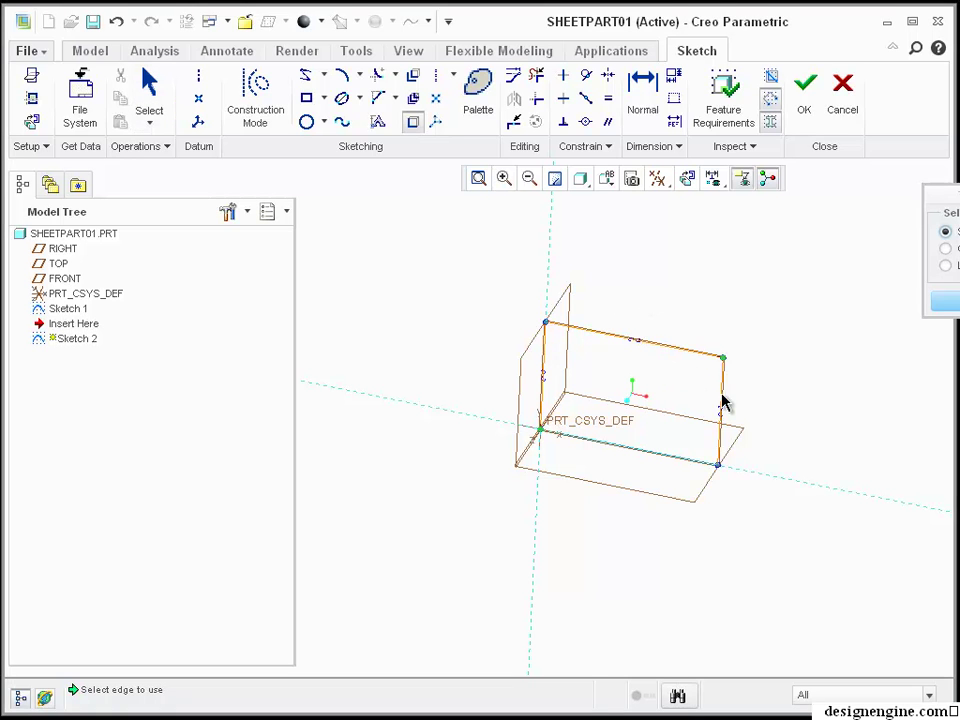
{"action": "middle_click", "coordinate": [819, 415]}
- Round all four corners of the projected rectangle with circular fillets of about 1.00, 1.06, 0.84 and 0.80 radius
{"action": "middle_click_drag", "start_coordinate": [801, 326], "coordinate": [815, 294]}
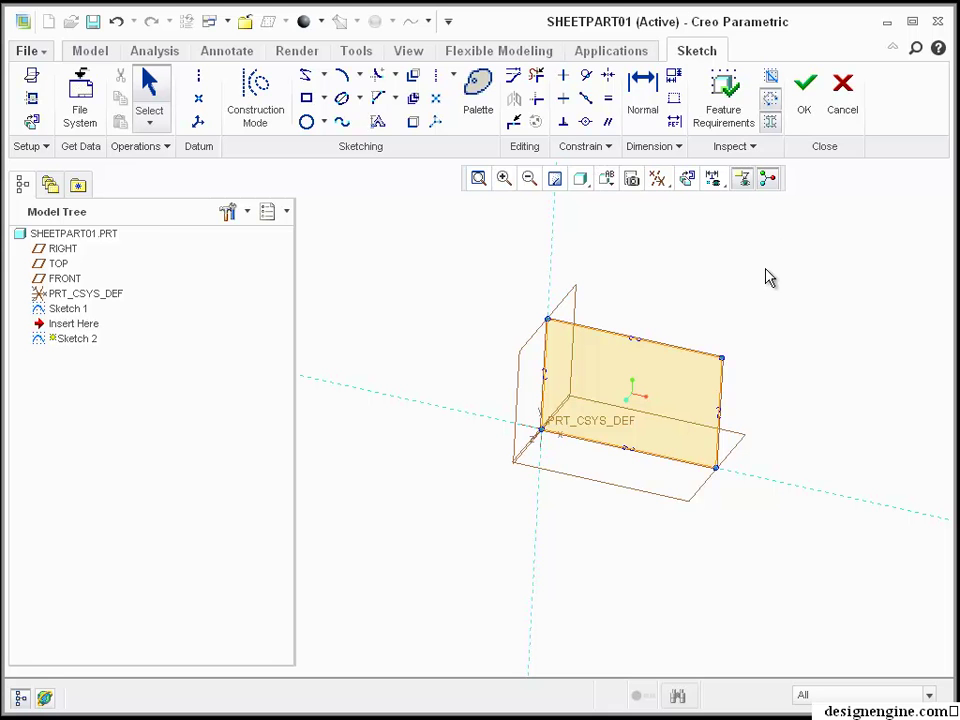
{"action": "mouse_move", "coordinate": [752, 292]}
{"action": "middle_mouse_down"}
{"action": "mouse_move", "coordinate": [761, 381]}
{"action": "mouse_move", "coordinate": [632, 390]}
{"action": "mouse_move", "coordinate": [600, 405]}
{"action": "mouse_move", "coordinate": [690, 341]}
{"action": "middle_mouse_up"}
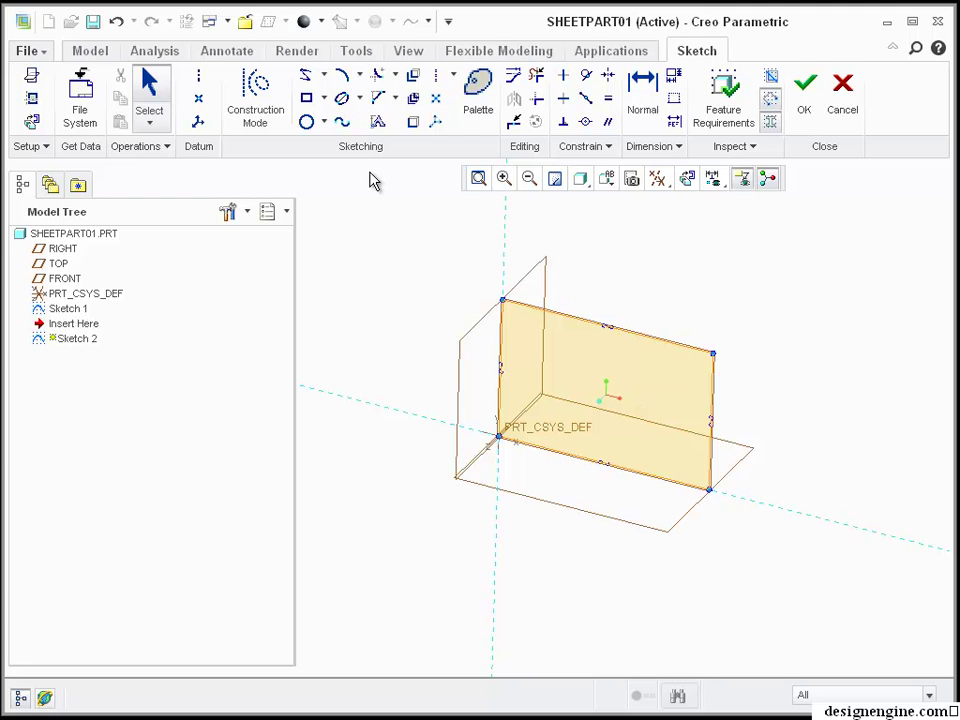
{"action": "left_click", "coordinate": [377, 76]}
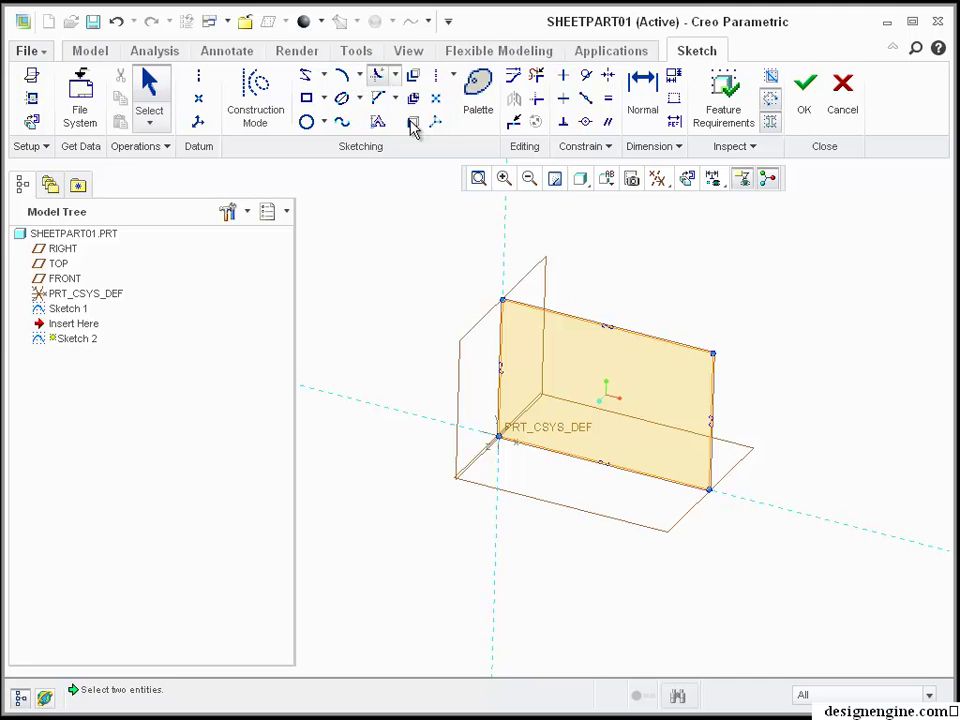
{"action": "left_click", "coordinate": [502, 345]}
{"action": "left_click", "coordinate": [537, 312]}
{"action": "left_click", "coordinate": [677, 350]}
{"action": "left_click", "coordinate": [706, 440]}
{"action": "left_click", "coordinate": [690, 486]}
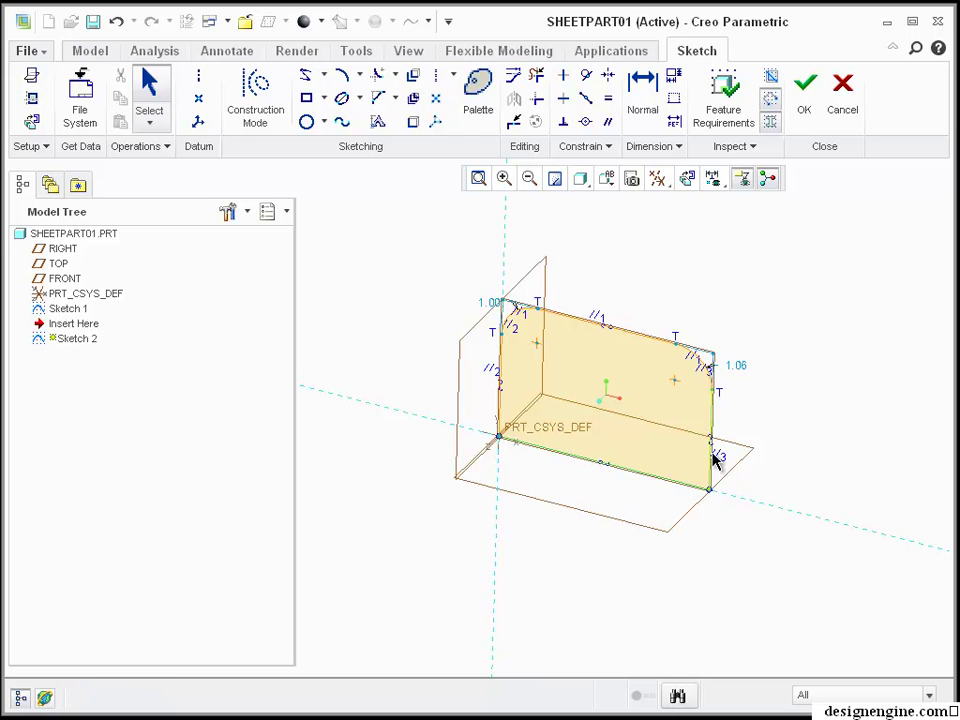
{"action": "left_click", "coordinate": [713, 456]}
{"action": "left_click", "coordinate": [530, 453]}
{"action": "left_click", "coordinate": [497, 407]}
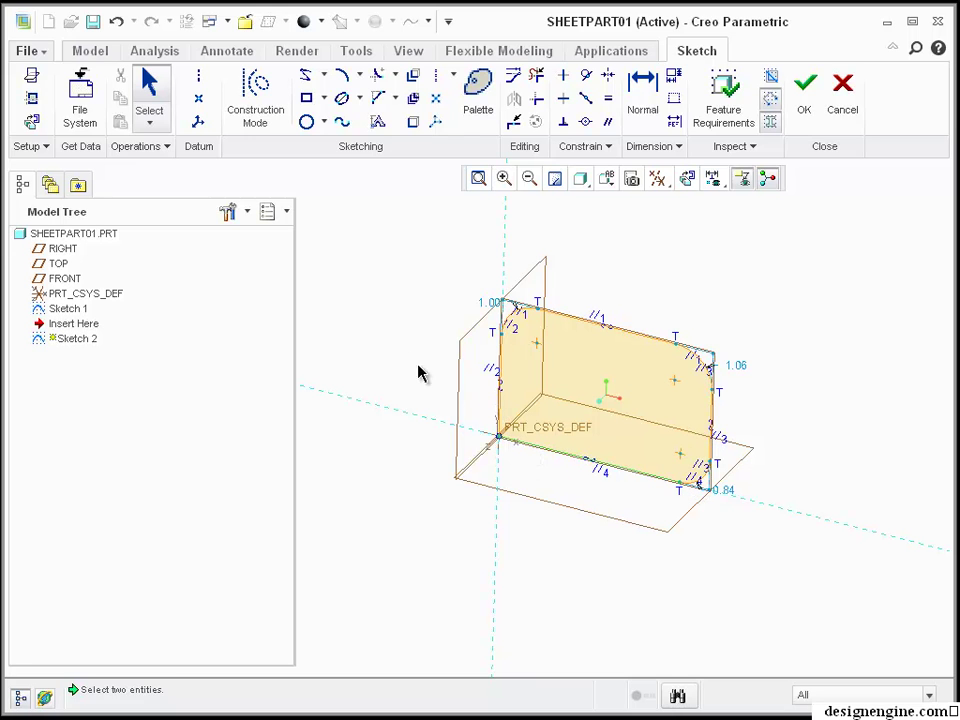
- Make the four corner fillets equal in radius, enlarge them to about 1.1 and finish the sketch
{"action": "left_click", "coordinate": [608, 100]}
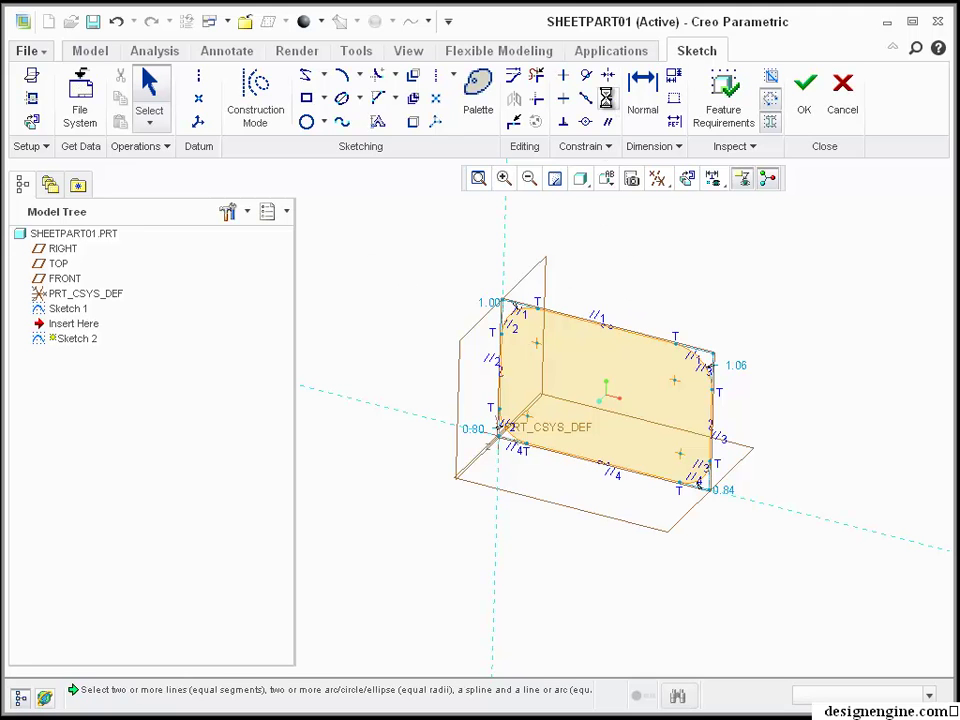
{"action": "left_click", "coordinate": [701, 365]}
{"action": "left_click", "coordinate": [697, 477]}
{"action": "left_click", "coordinate": [508, 428]}
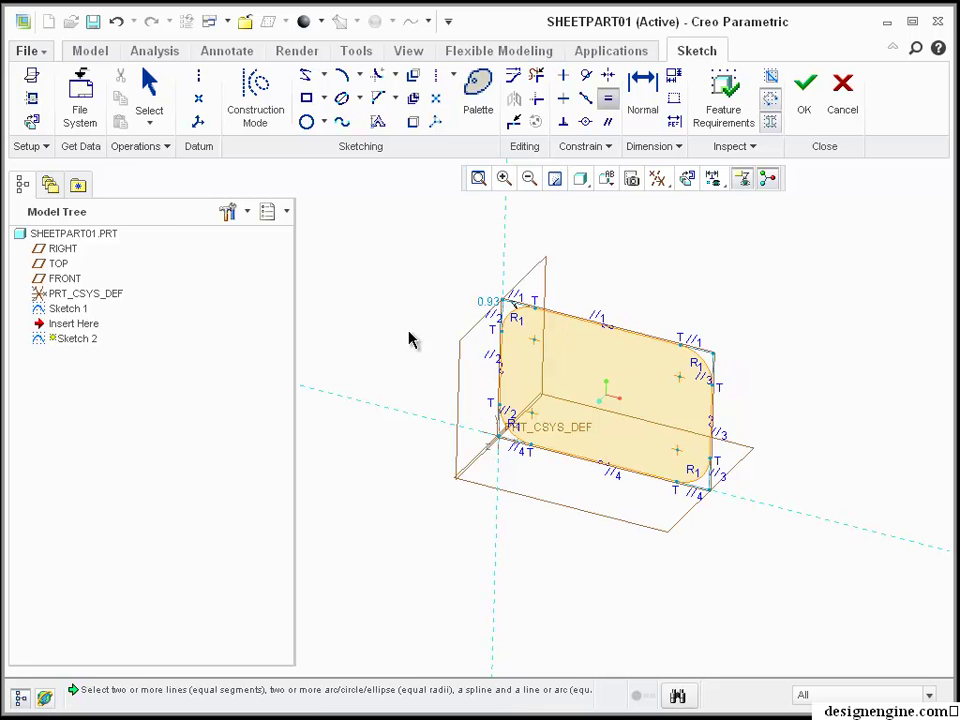
{"action": "middle_click", "coordinate": [700, 364]}
{"action": "left_click_drag", "start_coordinate": [720, 393], "coordinate": [716, 392]}
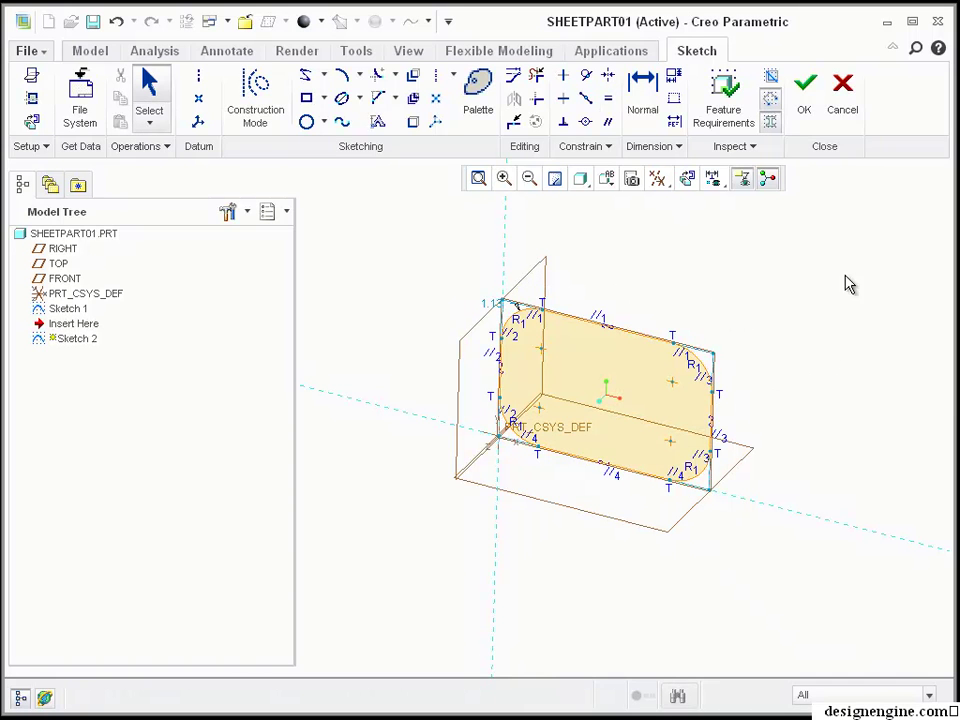
{"action": "left_click", "coordinate": [805, 92]}
- Extrude the rounded rectangle of Sketch 2 into a long solid block
{"action": "scroll", "coordinate": [830, 298], "scroll_direction": "up", "scroll_amount": 4}
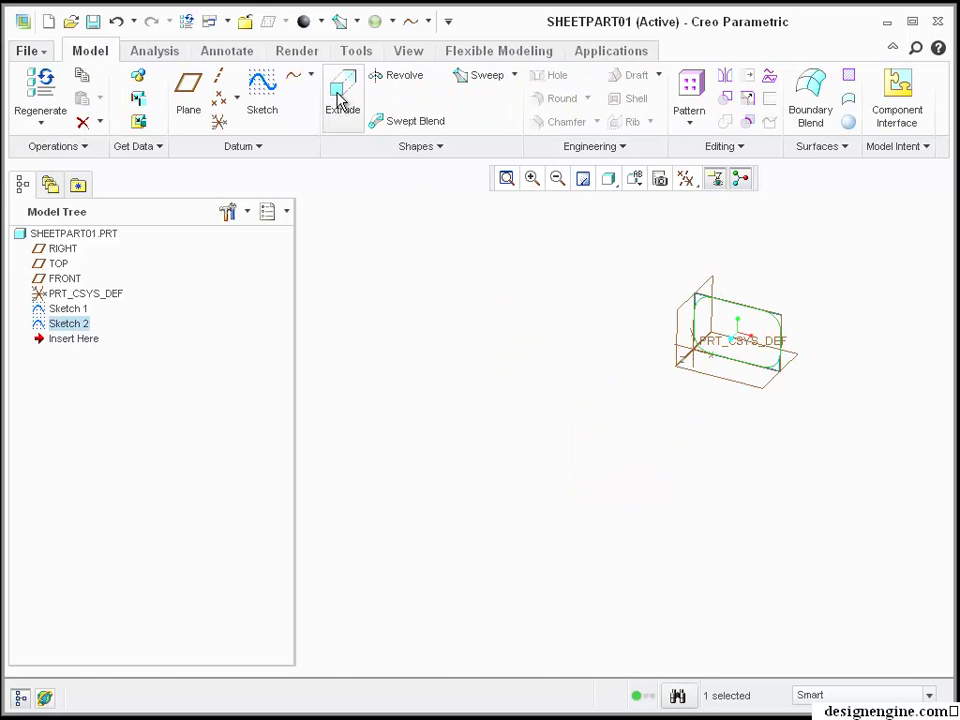
{"action": "left_click", "coordinate": [343, 95]}
{"action": "left_click_drag", "start_coordinate": [722, 348], "coordinate": [619, 433]}
{"action": "middle_click", "coordinate": [519, 326]}
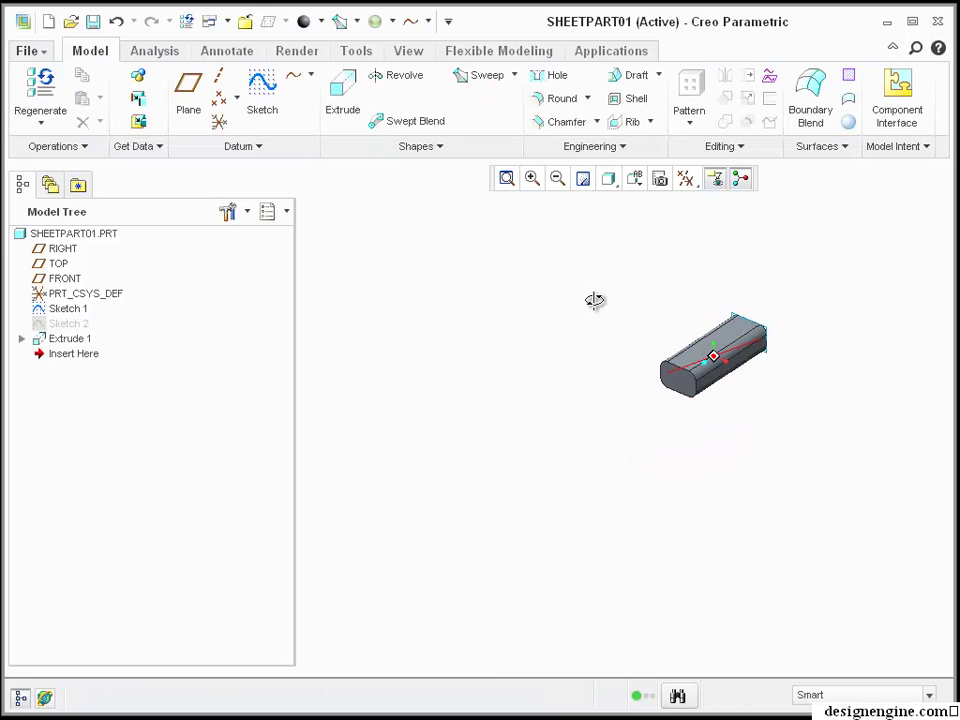
{"action": "scroll", "coordinate": [804, 321], "scroll_direction": "down", "scroll_amount": 5}
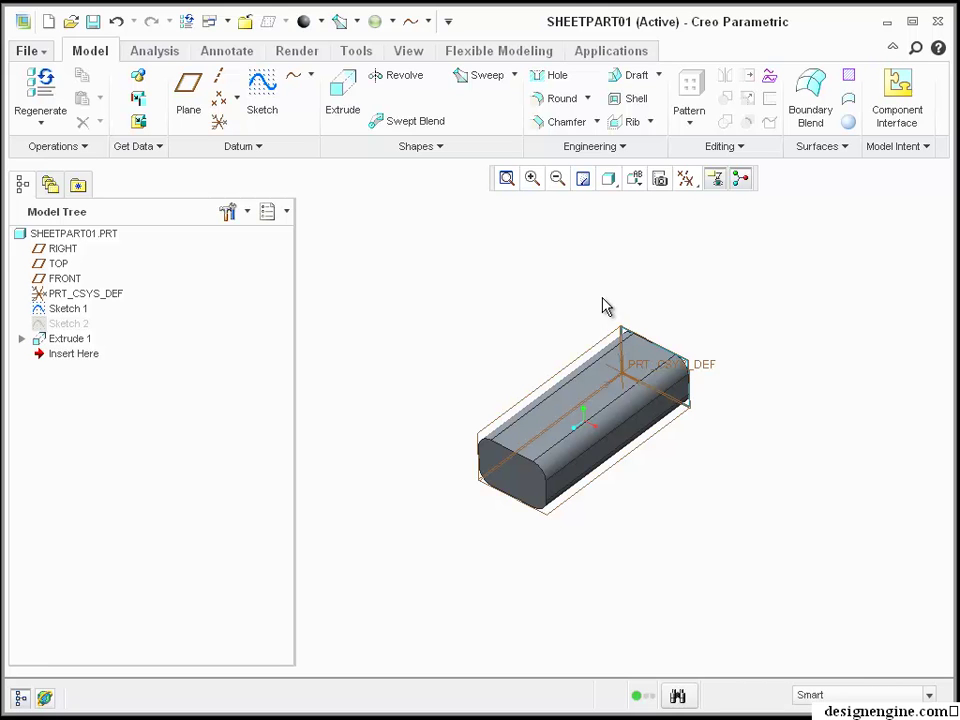
{"action": "scroll", "coordinate": [572, 311], "scroll_direction": "down", "scroll_amount": 1}
{"action": "middle_click_drag", "start_coordinate": [587, 319], "coordinate": [561, 286], "text": "shift"}
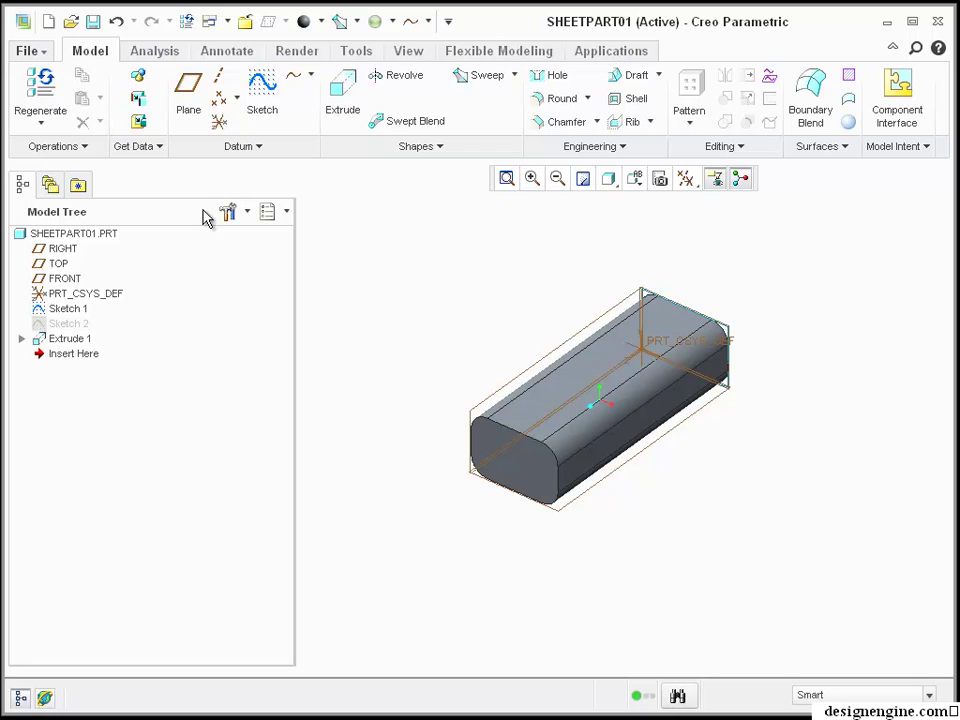
- Convert the solid block to a sheet metal tube with the Shell option, removing both rounded end faces
{"action": "left_click", "coordinate": [79, 148]}
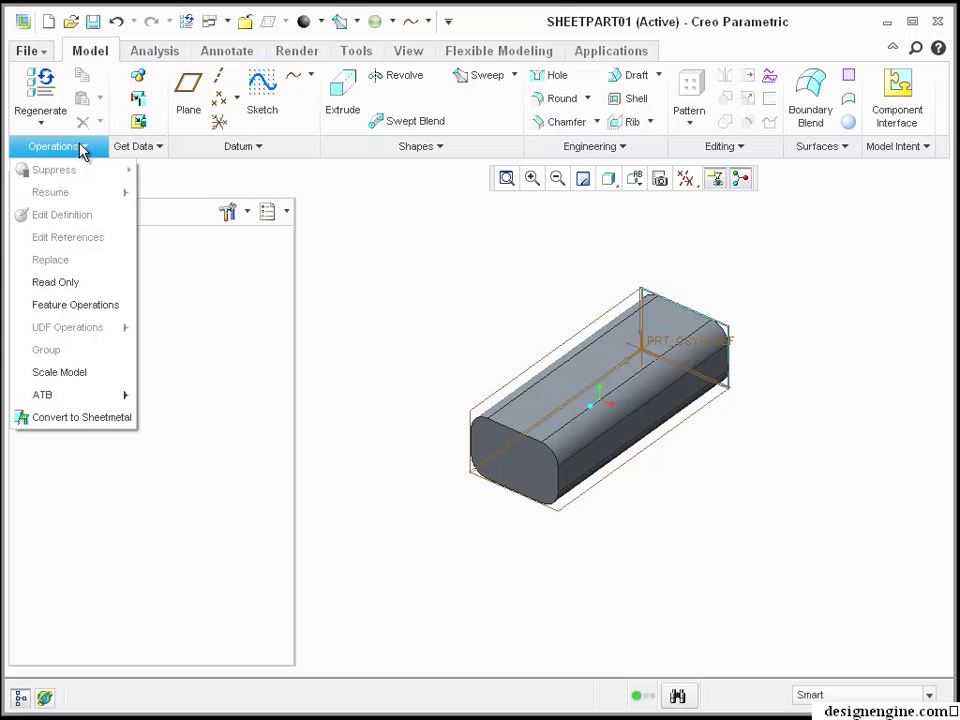
{"action": "left_click", "coordinate": [100, 418]}
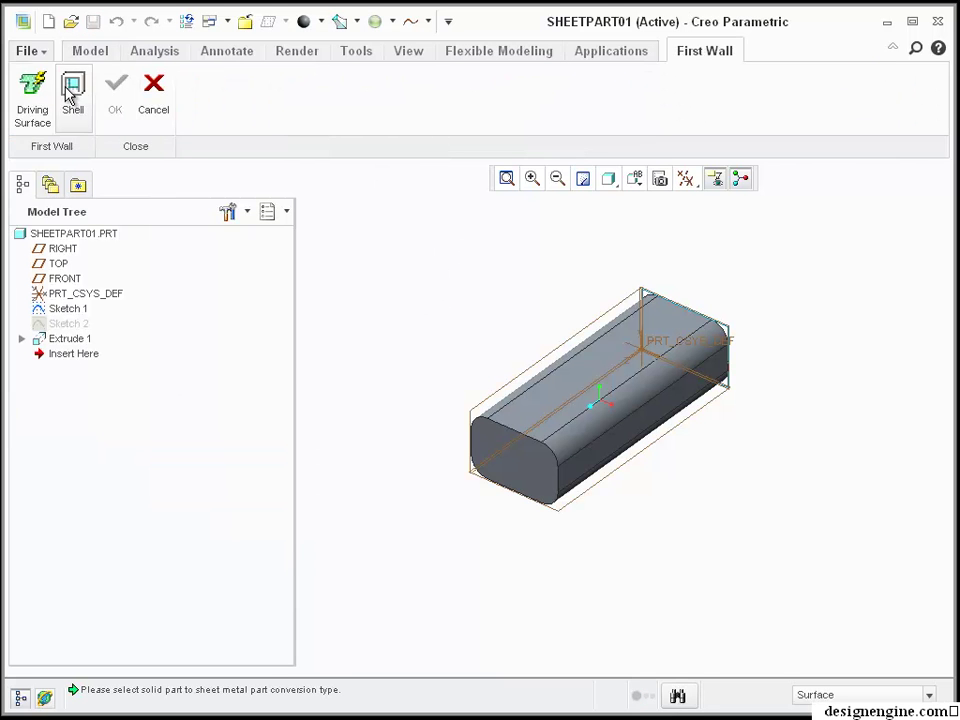
{"action": "left_click", "coordinate": [73, 92]}
{"action": "left_click", "coordinate": [516, 476]}
{"action": "middle_click_drag", "start_coordinate": [751, 479], "coordinate": [645, 468]}
{"action": "left_click", "coordinate": [694, 422], "text": "ctrl"}
{"action": "middle_click", "coordinate": [648, 311]}
{"action": "middle_click_drag", "start_coordinate": [594, 281], "coordinate": [782, 271]}
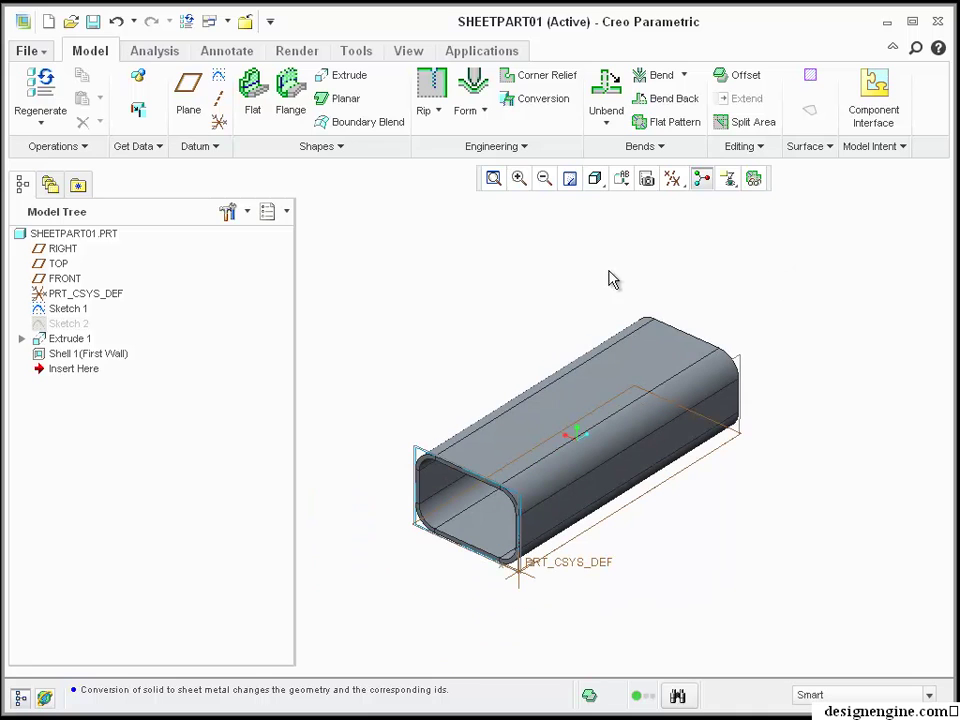
- Turn off the display of all datum axes, points, coordinate systems and planes
{"action": "left_click", "coordinate": [672, 178]}
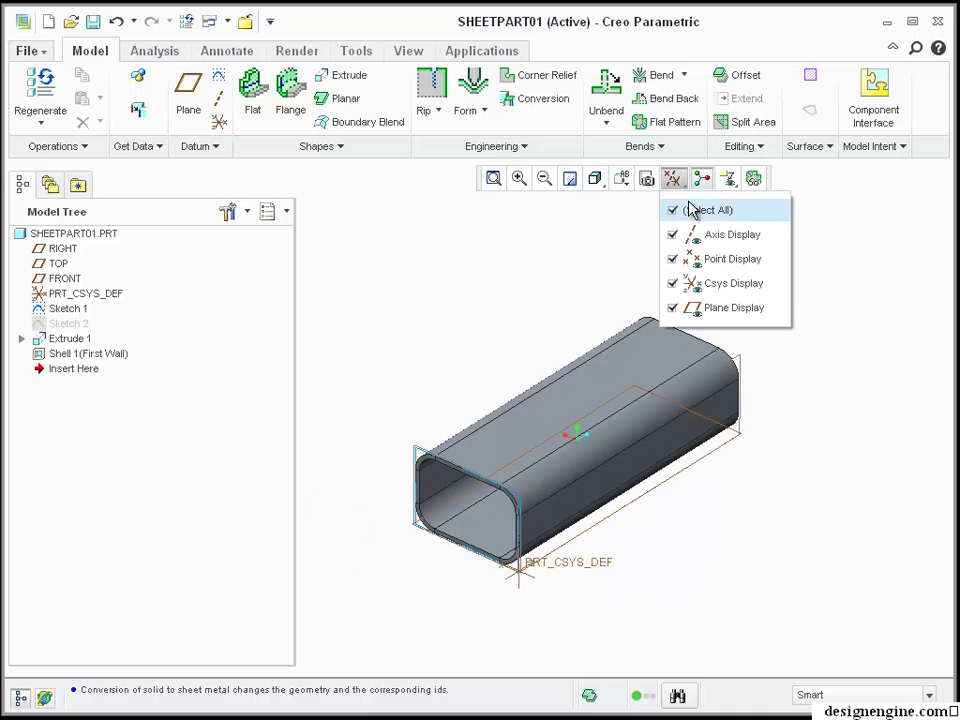
{"action": "left_click", "coordinate": [690, 210]}
{"action": "left_click", "coordinate": [438, 401]}
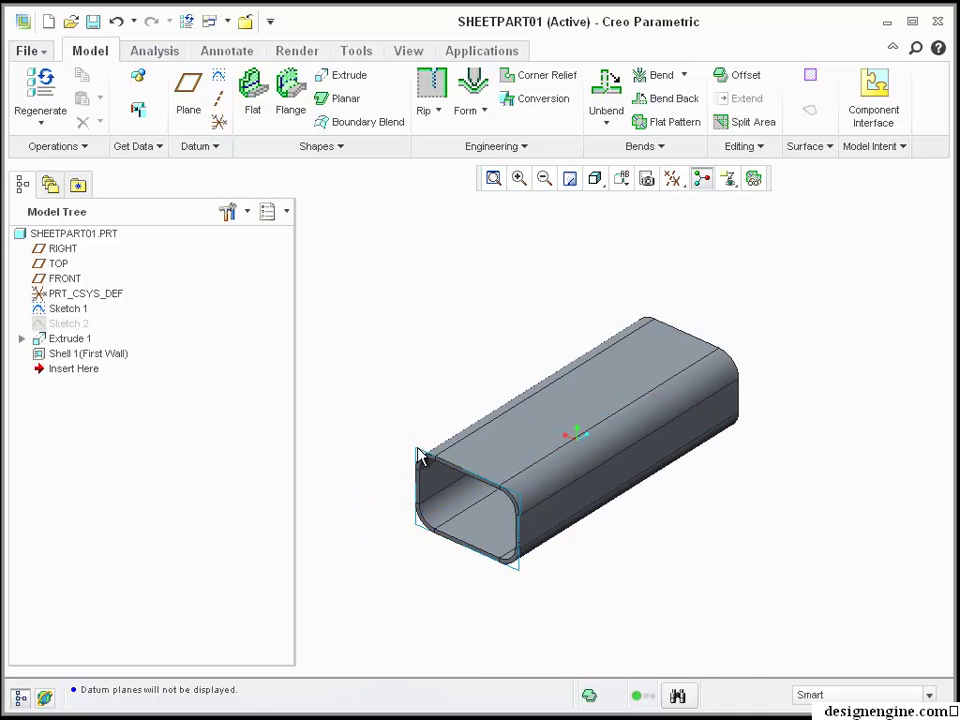
- Stretch the Sketch 1 rectangle upward dynamically to make the tube slightly taller
{"action": "double_click", "coordinate": [420, 449]}
{"action": "mouse_move", "coordinate": [427, 450]}
{"action": "left_mouse_down"}
{"action": "mouse_move", "coordinate": [437, 407]}
{"action": "mouse_move", "coordinate": [442, 416]}
{"action": "mouse_move", "coordinate": [430, 362]}
{"action": "mouse_move", "coordinate": [446, 347]}
{"action": "left_mouse_up"}
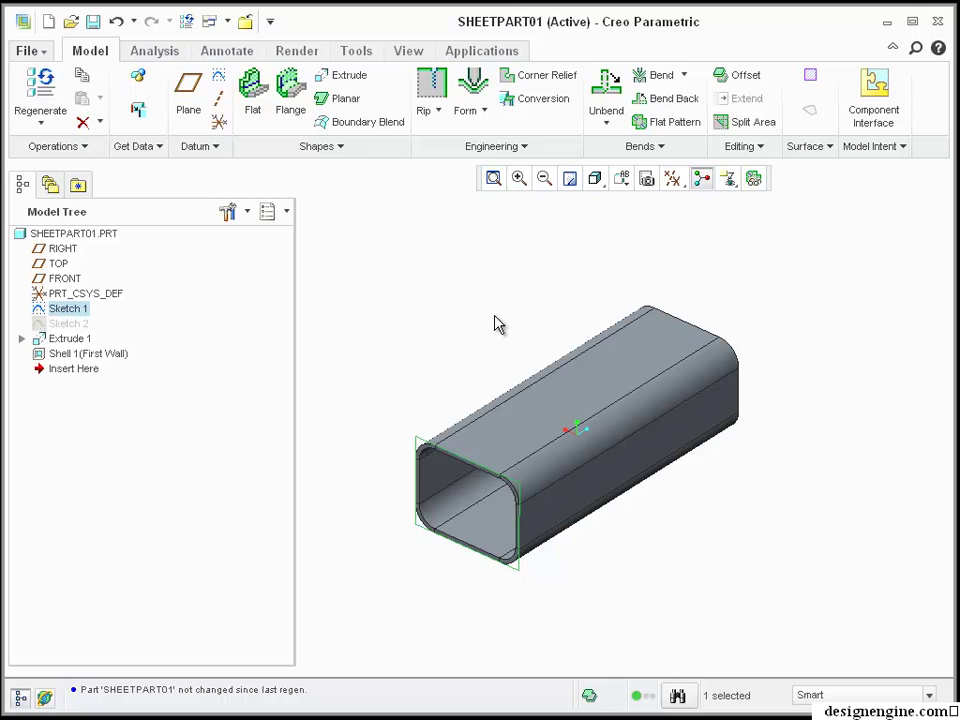
{"action": "middle_click_drag", "start_coordinate": [520, 295], "coordinate": [545, 284], "text": "shift"}
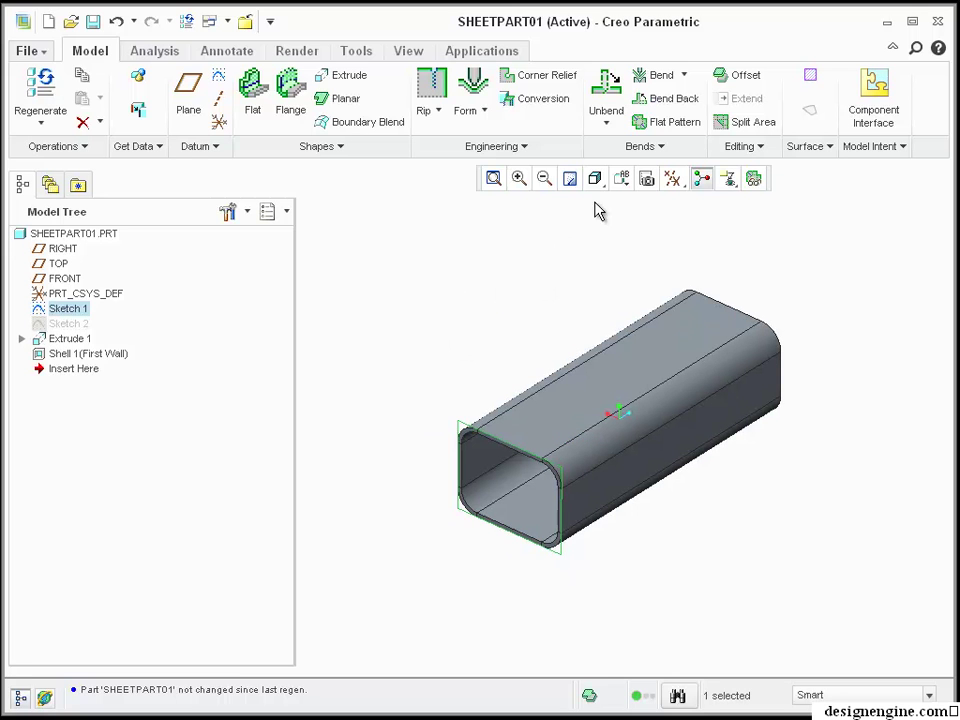
- Start a sketch on the tube's flat top face and draw a zigzag line chain along its length from one open end to the other
{"action": "left_click", "coordinate": [219, 77]}
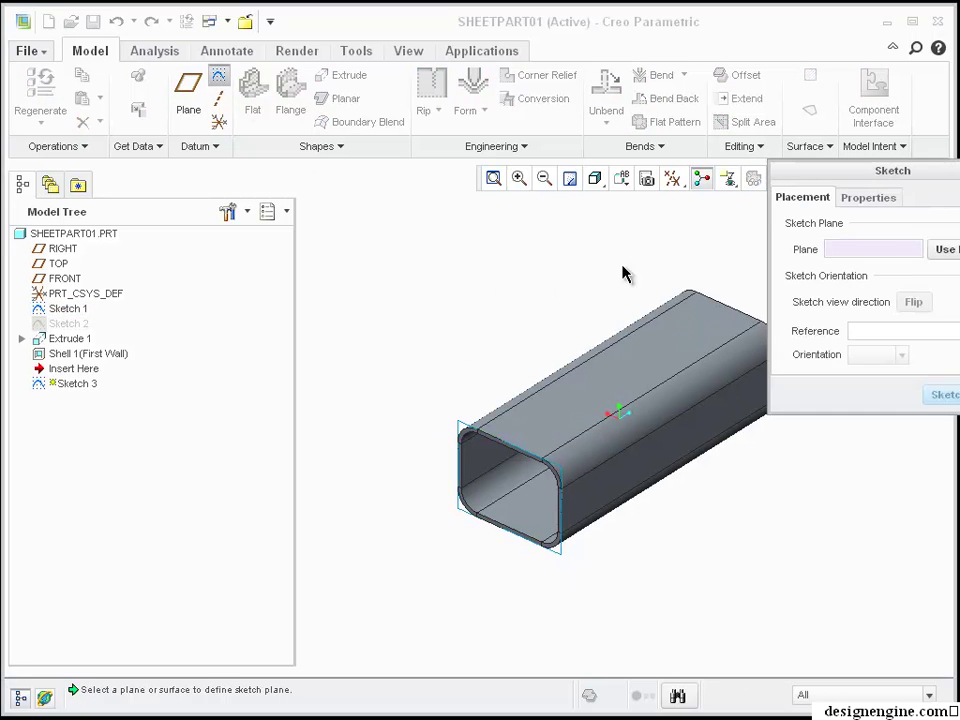
{"action": "left_click", "coordinate": [670, 340]}
{"action": "middle_click", "coordinate": [761, 326]}
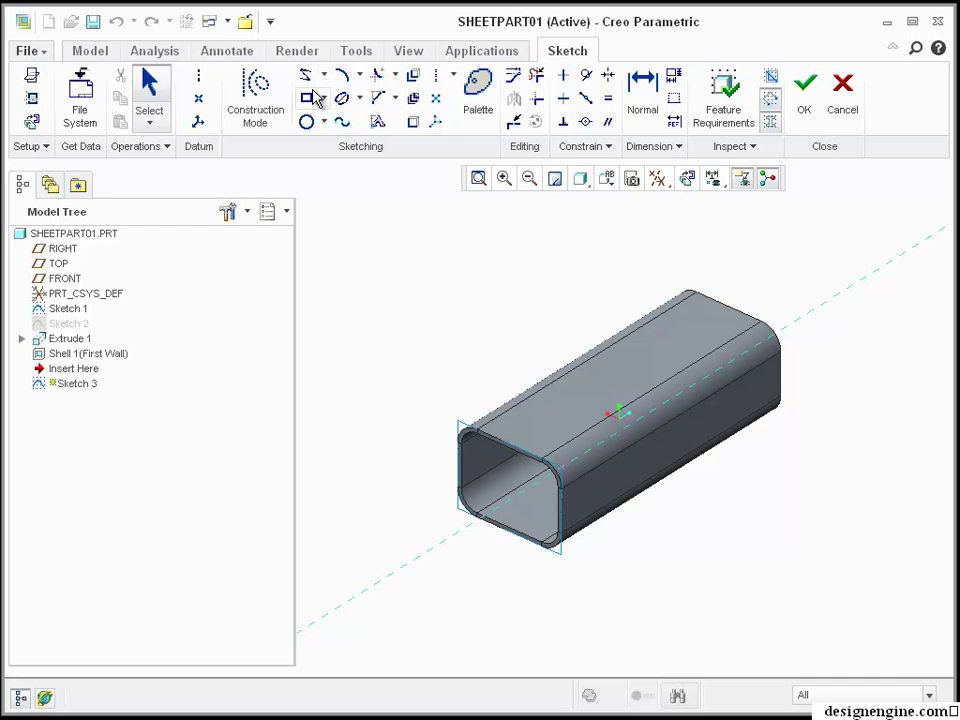
{"action": "left_click", "coordinate": [323, 75]}
{"action": "left_click", "coordinate": [340, 104]}
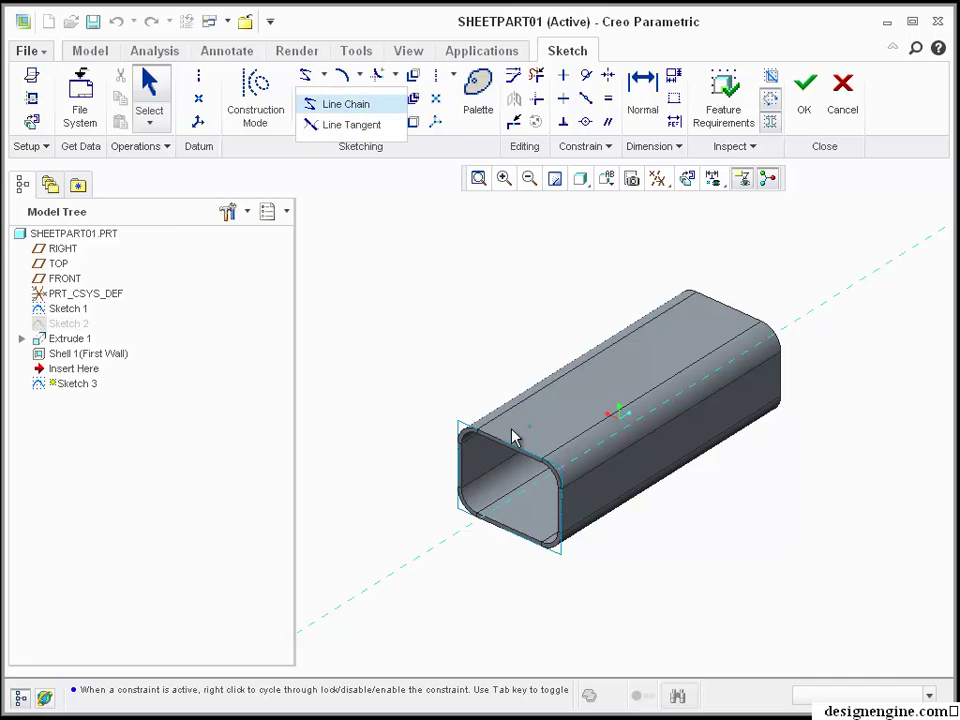
{"action": "left_click", "coordinate": [567, 399]}
{"action": "left_click", "coordinate": [646, 375]}
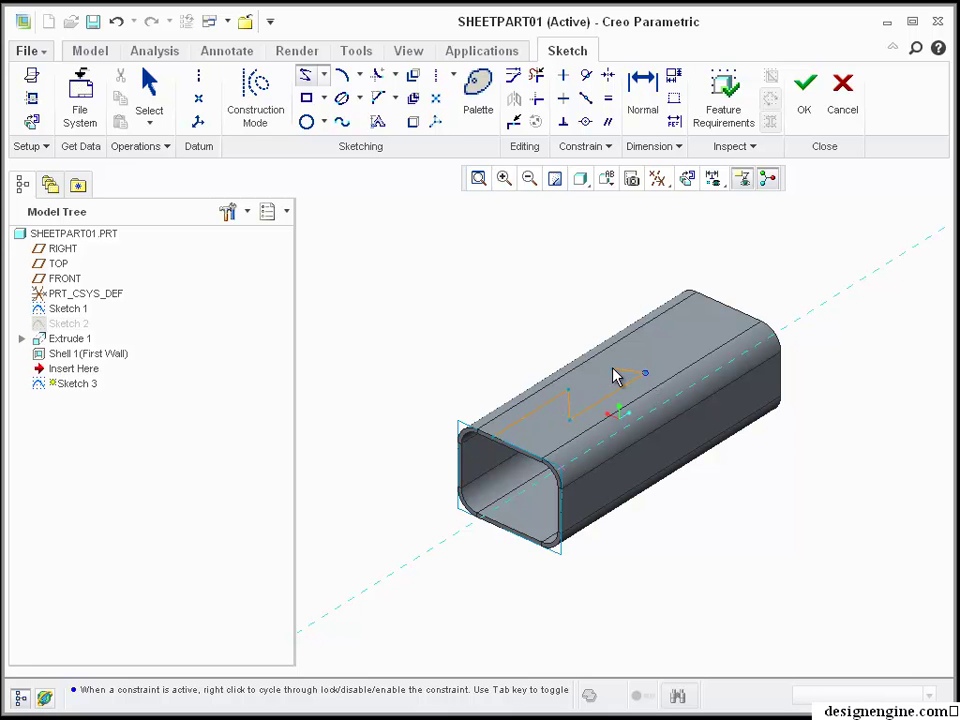
{"action": "left_click", "coordinate": [714, 298]}
{"action": "middle_click_drag", "start_coordinate": [763, 267], "coordinate": [804, 296]}
{"action": "middle_click", "coordinate": [804, 296]}
{"action": "middle_click_drag", "start_coordinate": [799, 250], "coordinate": [804, 242]}
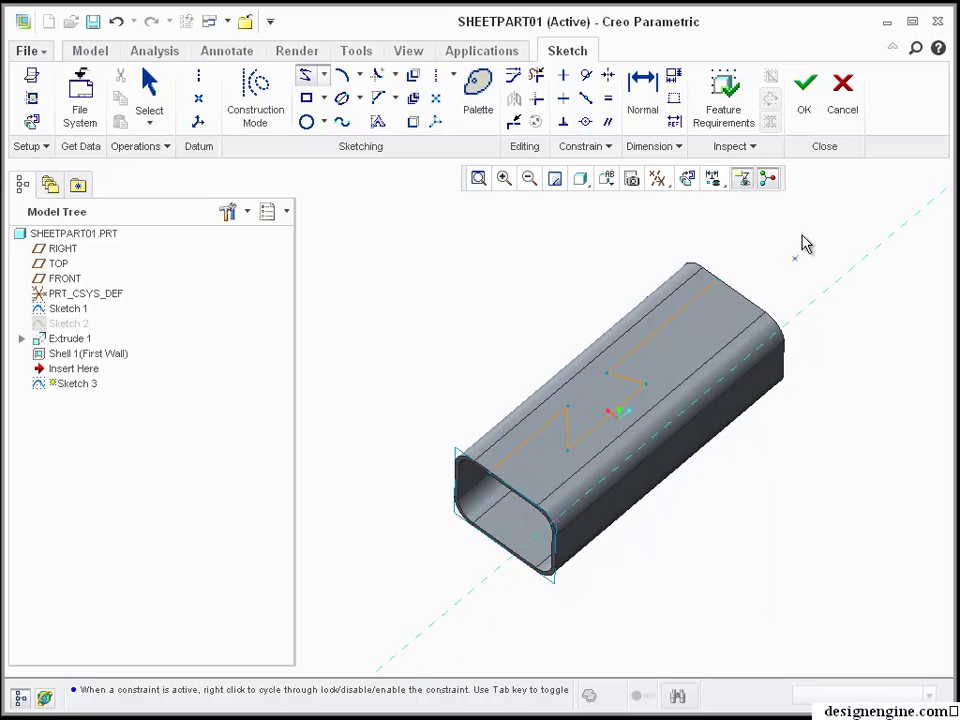
{"action": "middle_click", "coordinate": [806, 242]}
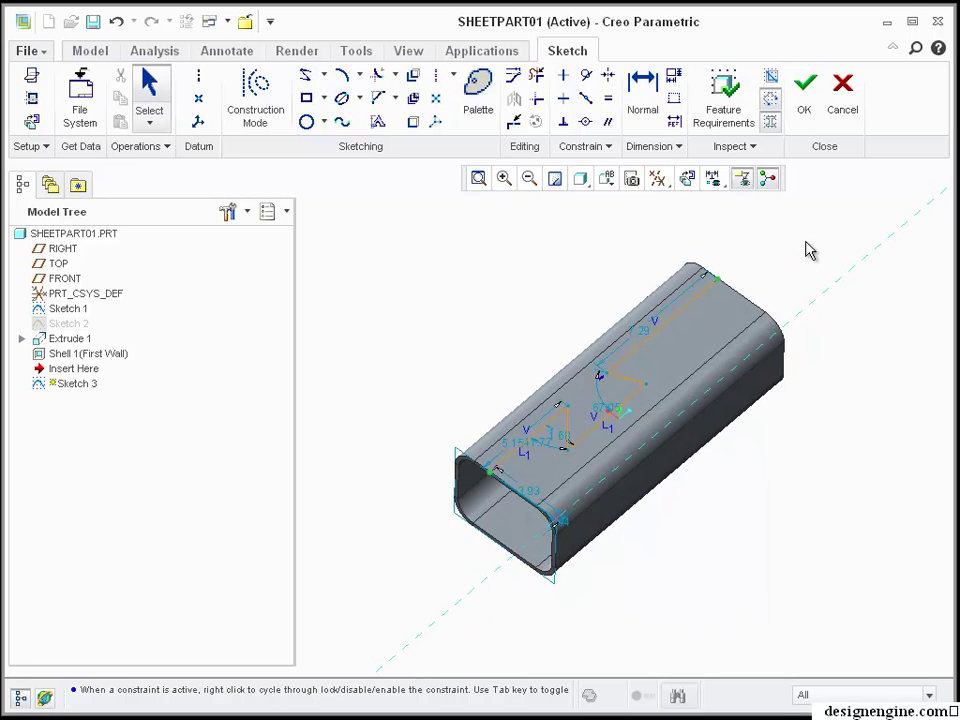
- Constrain both endpoints of the zigzag chain to be coincident with the tube's end edges
{"action": "left_click", "coordinate": [585, 121]}
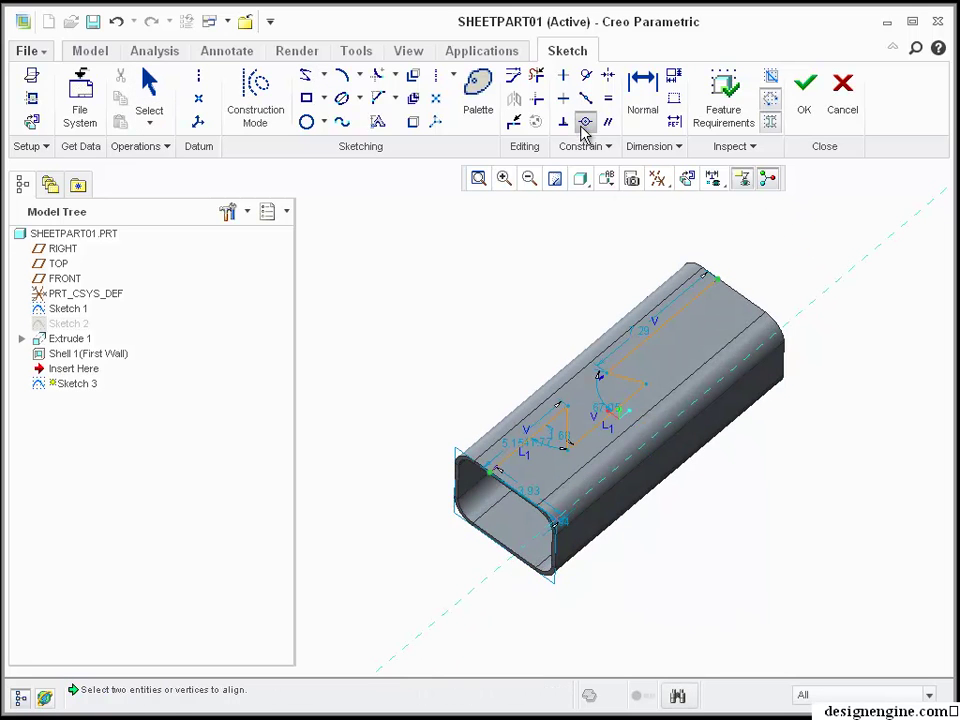
{"action": "left_click", "coordinate": [719, 280]}
{"action": "left_click", "coordinate": [745, 296]}
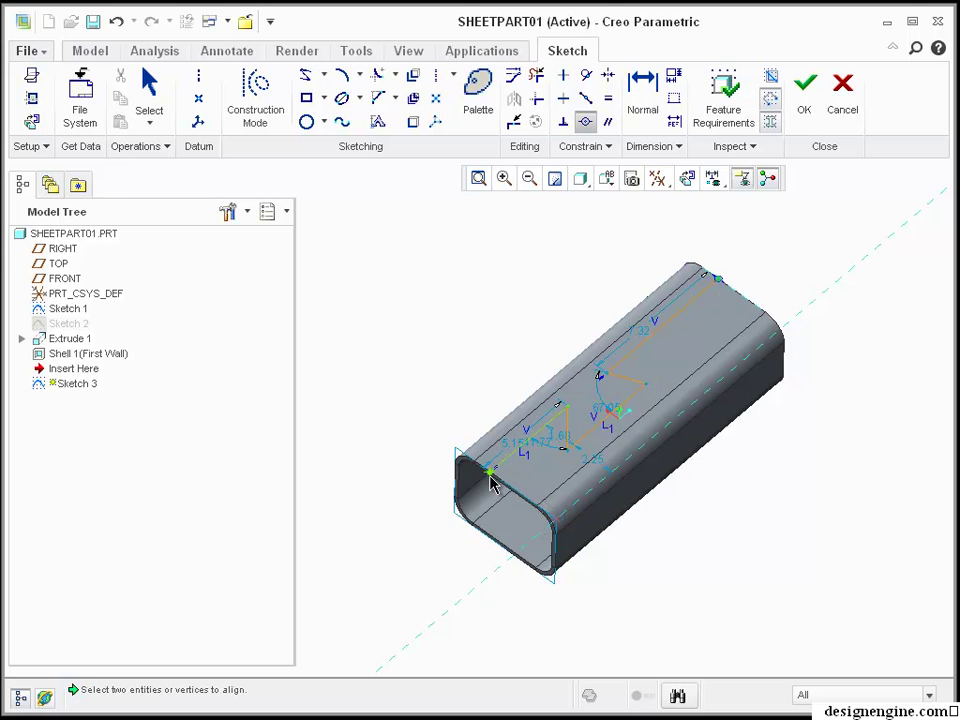
{"action": "middle_click", "coordinate": [414, 414]}
{"action": "middle_click_drag", "start_coordinate": [414, 414], "coordinate": [514, 298]}
{"action": "scroll", "coordinate": [540, 283], "scroll_direction": "down", "scroll_amount": 5}
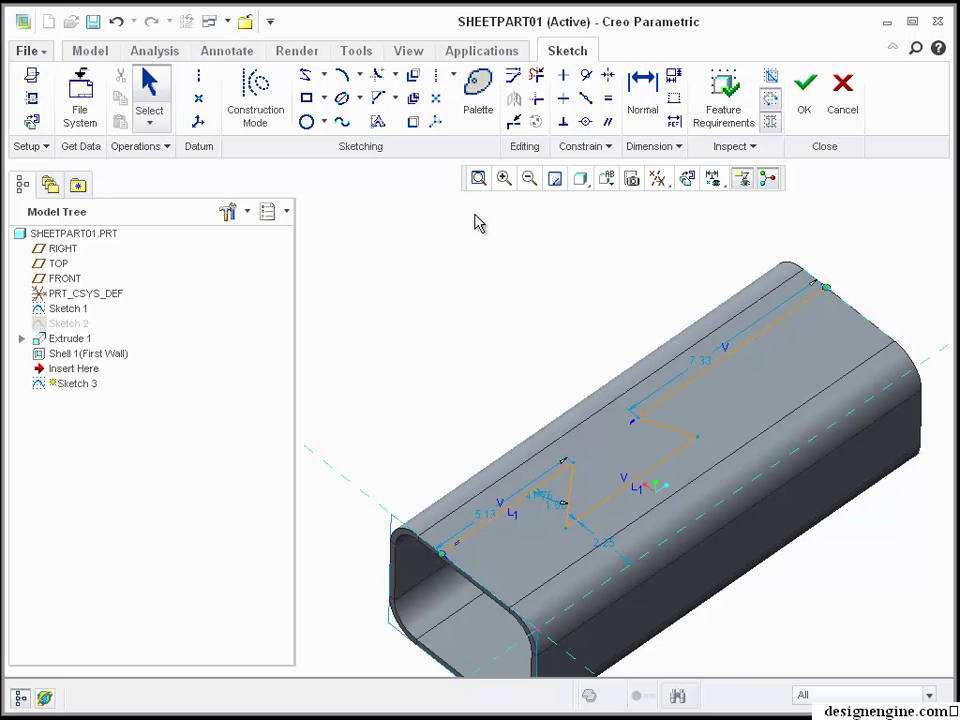
- Dimension the offset between the zigzag's middle segment and its far long segment, and set it to 1
{"action": "left_click", "coordinate": [643, 95]}
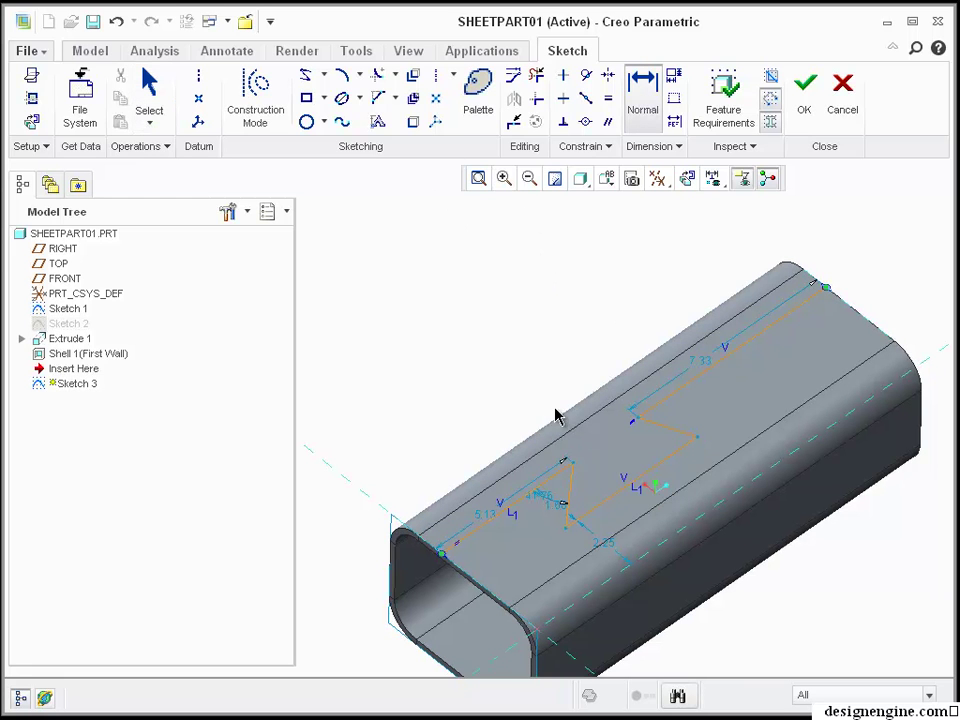
{"action": "left_click", "coordinate": [623, 483]}
{"action": "left_click", "coordinate": [683, 386]}
{"action": "middle_click", "coordinate": [720, 405]}
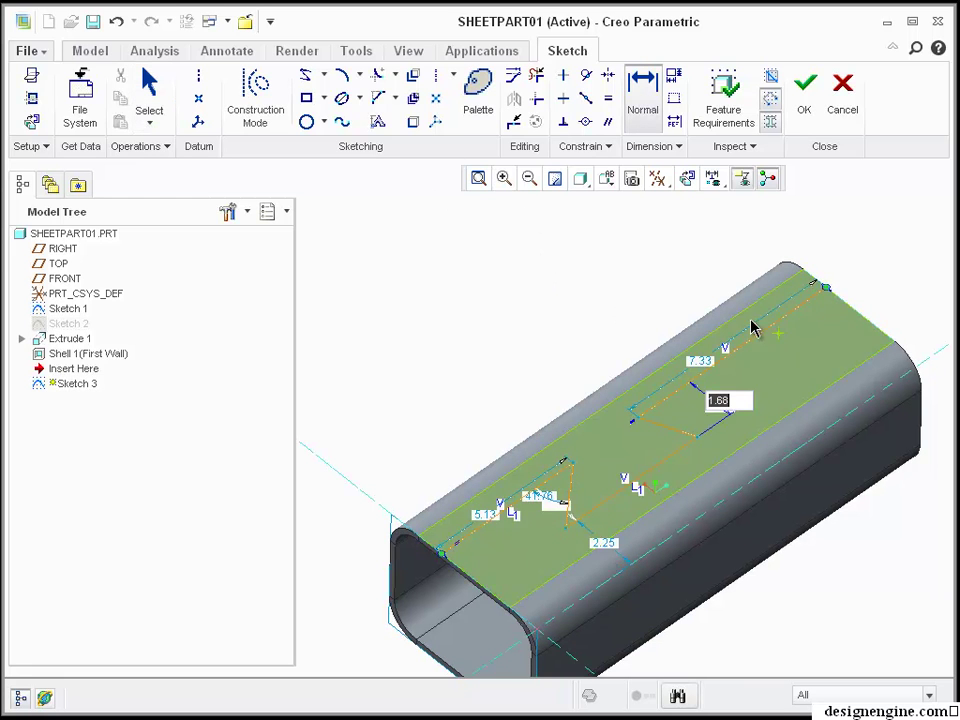
{"action": "mouse_move", "coordinate": [642, 302]}
{"action": "middle_mouse_down", "text": "shift"}
{"action": "mouse_move", "coordinate": [615, 271]}
{"action": "mouse_move", "coordinate": [557, 267]}
{"action": "middle_mouse_up", "text": "shift"}
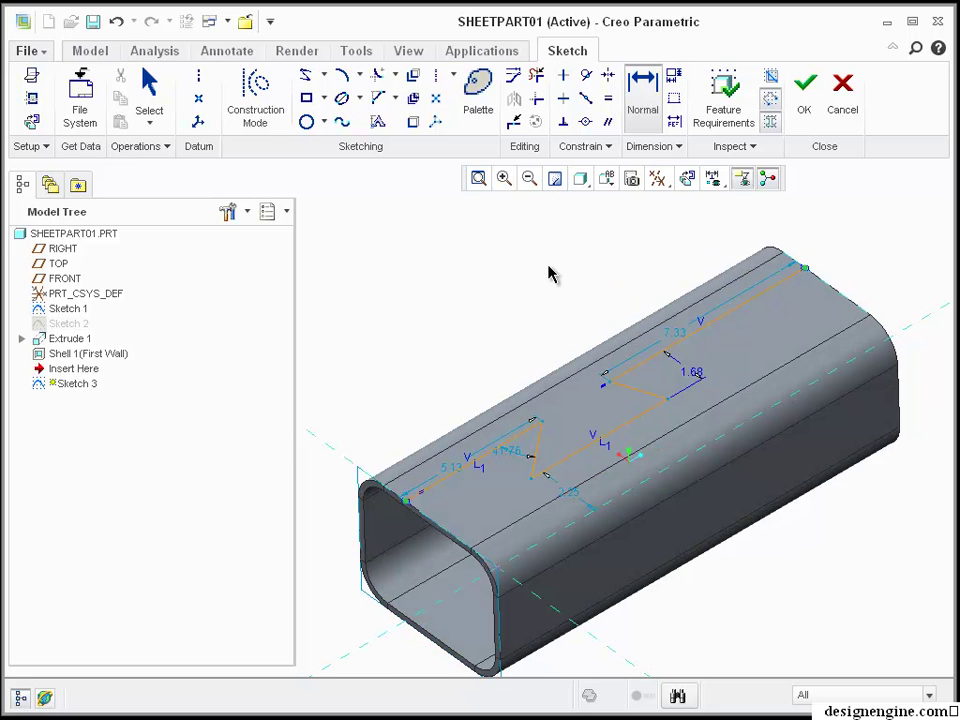
{"action": "middle_click", "coordinate": [516, 291]}
{"action": "left_click", "coordinate": [697, 377]}
{"action": "type", "text": "1"}
{"action": "key", "text": "Return"}
{"action": "left_click", "coordinate": [510, 286]}
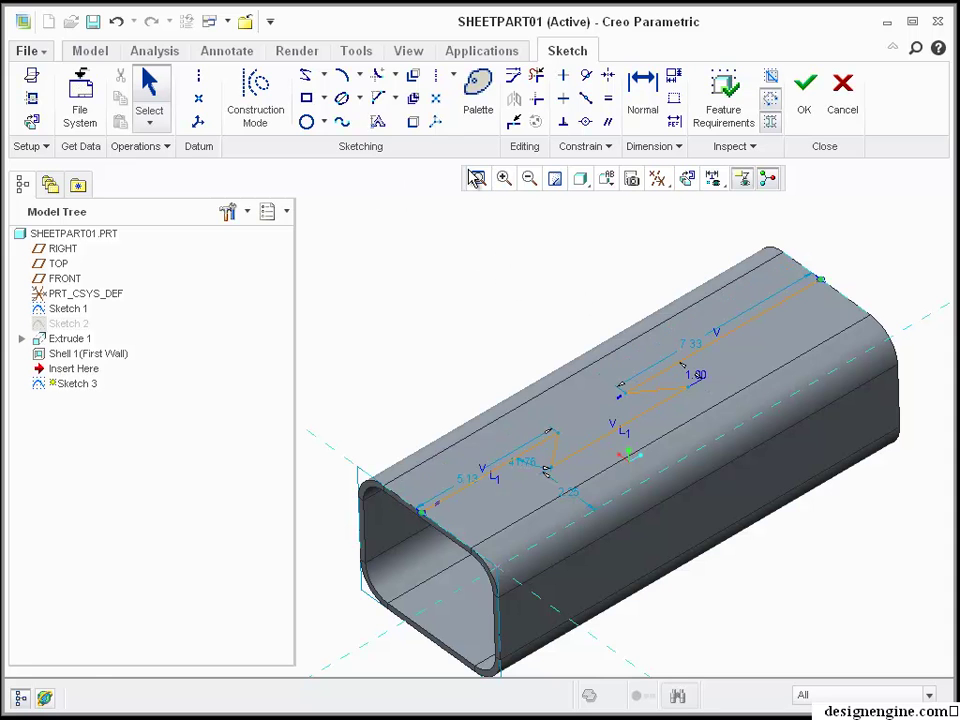
{"action": "left_click", "coordinate": [585, 121]}
{"action": "left_click", "coordinate": [530, 457]}
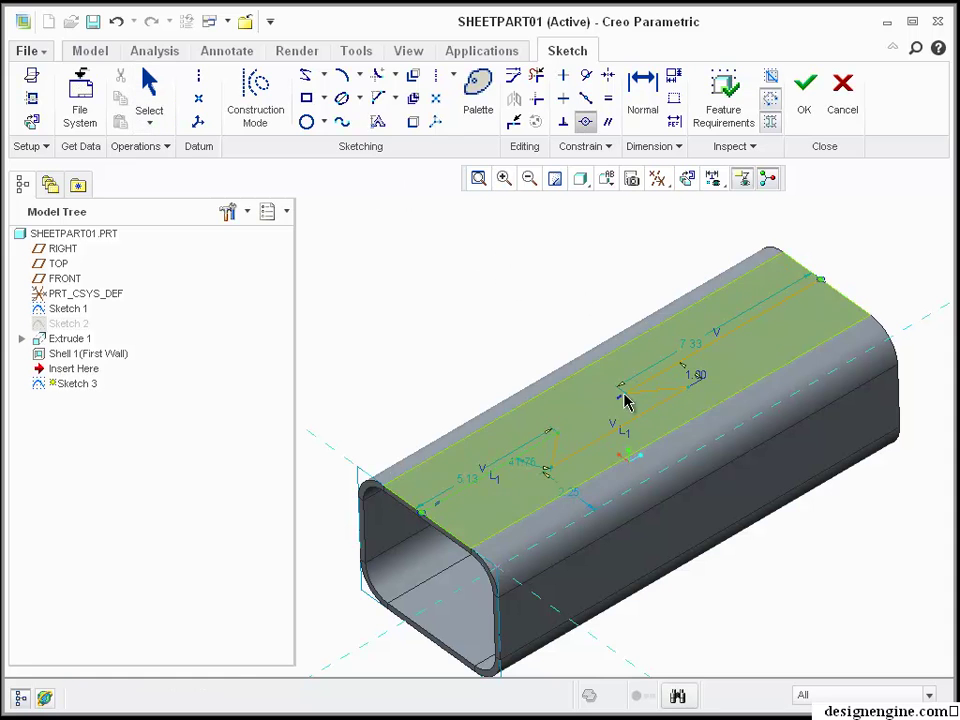
{"action": "left_click", "coordinate": [655, 378]}
{"action": "middle_click", "coordinate": [476, 272]}
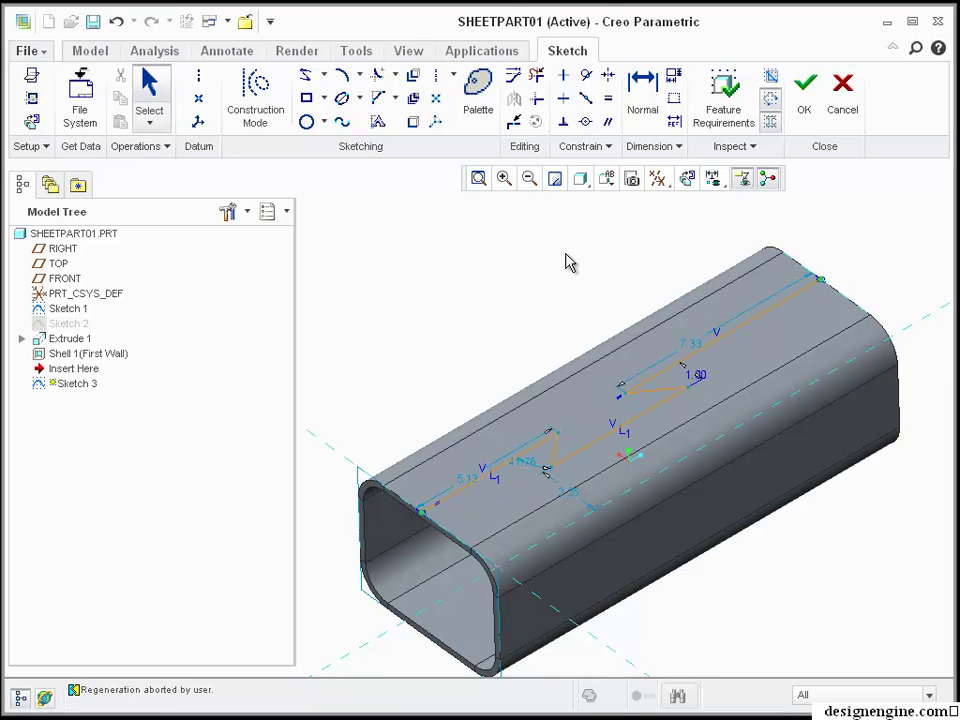
- Reshape the zigzag's two end runs freehand, and dimension the offset between its two nearest corners, setting it to 1
{"action": "left_click", "coordinate": [624, 388]}
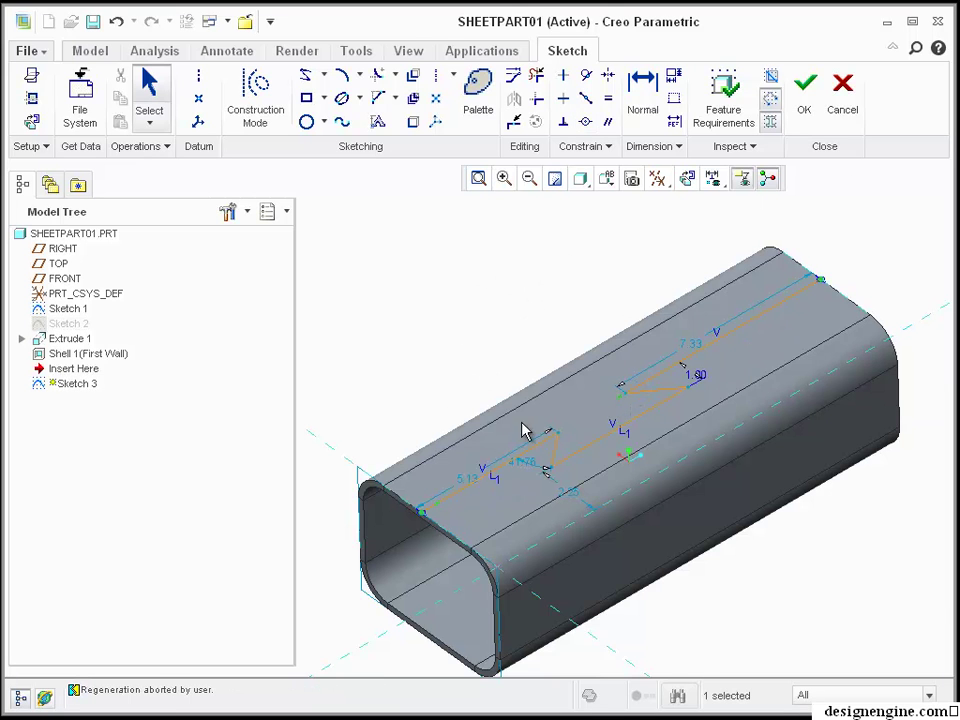
{"action": "mouse_move", "coordinate": [542, 446]}
{"action": "left_mouse_down"}
{"action": "mouse_move", "coordinate": [529, 432]}
{"action": "mouse_move", "coordinate": [540, 448]}
{"action": "left_mouse_up"}
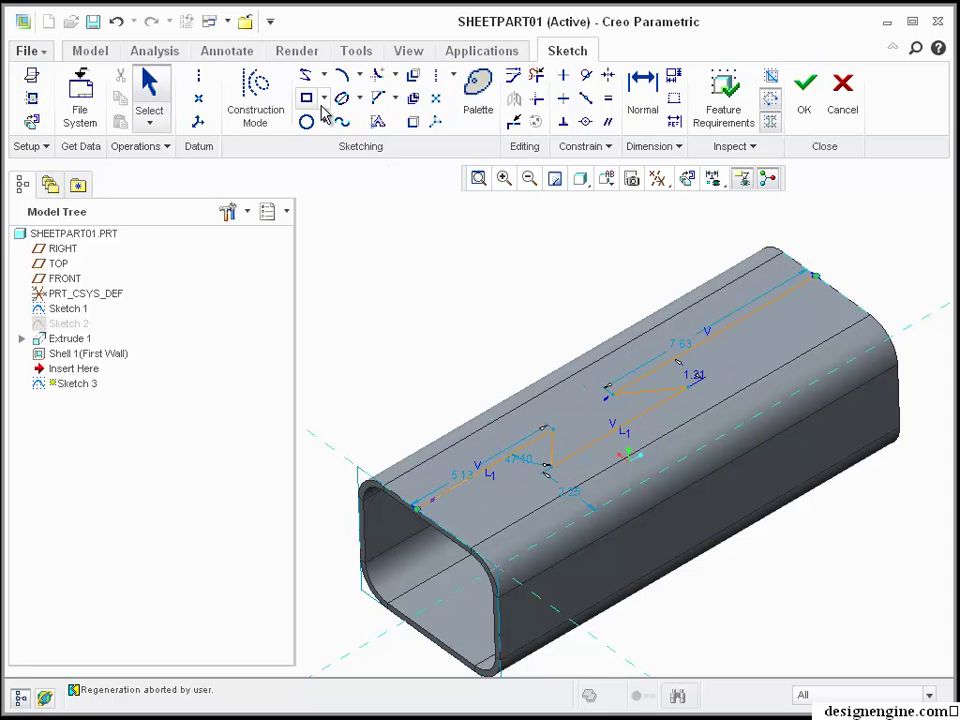
{"action": "left_click", "coordinate": [642, 95]}
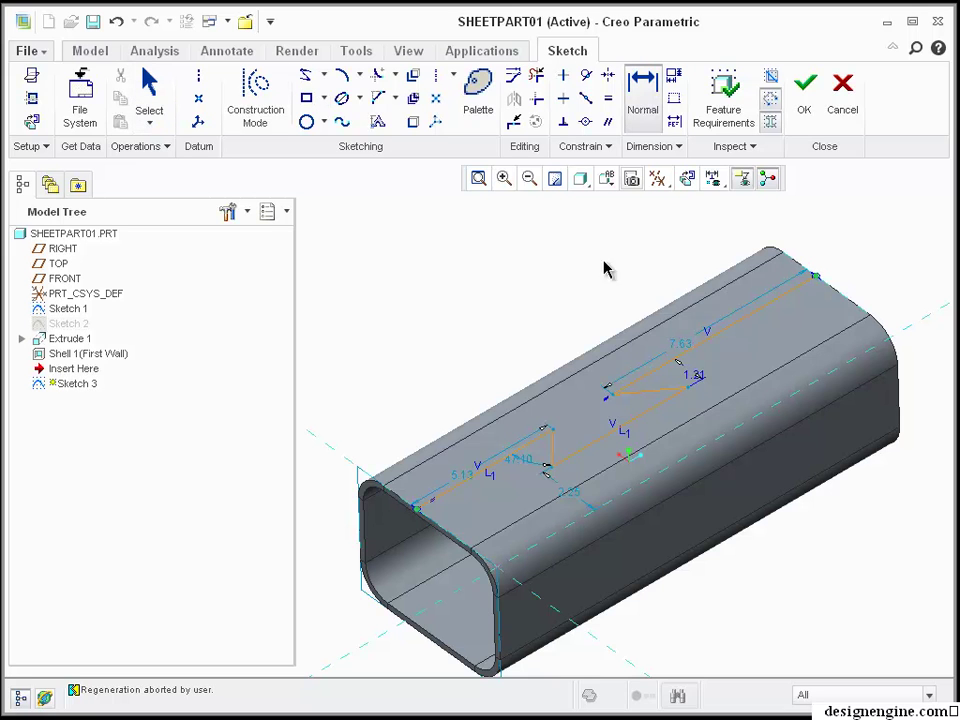
{"action": "left_click", "coordinate": [552, 429]}
{"action": "middle_click", "coordinate": [576, 470]}
{"action": "middle_click", "coordinate": [449, 264]}
{"action": "middle_click", "coordinate": [585, 483]}
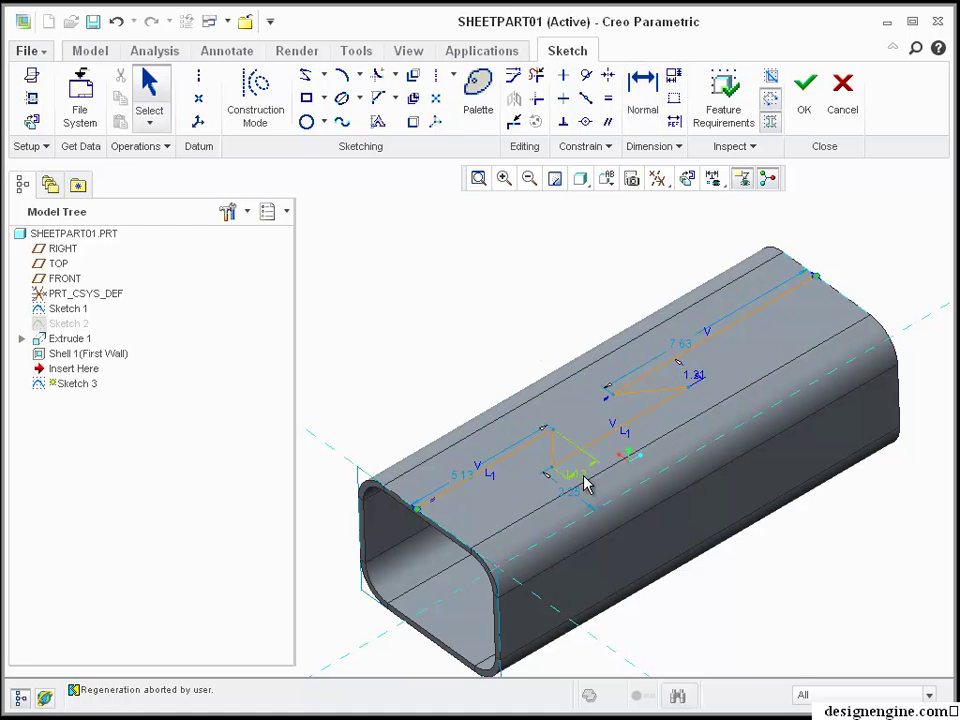
{"action": "double_click", "coordinate": [585, 483]}
{"action": "type", "text": "1"}
{"action": "middle_click", "coordinate": [452, 280]}
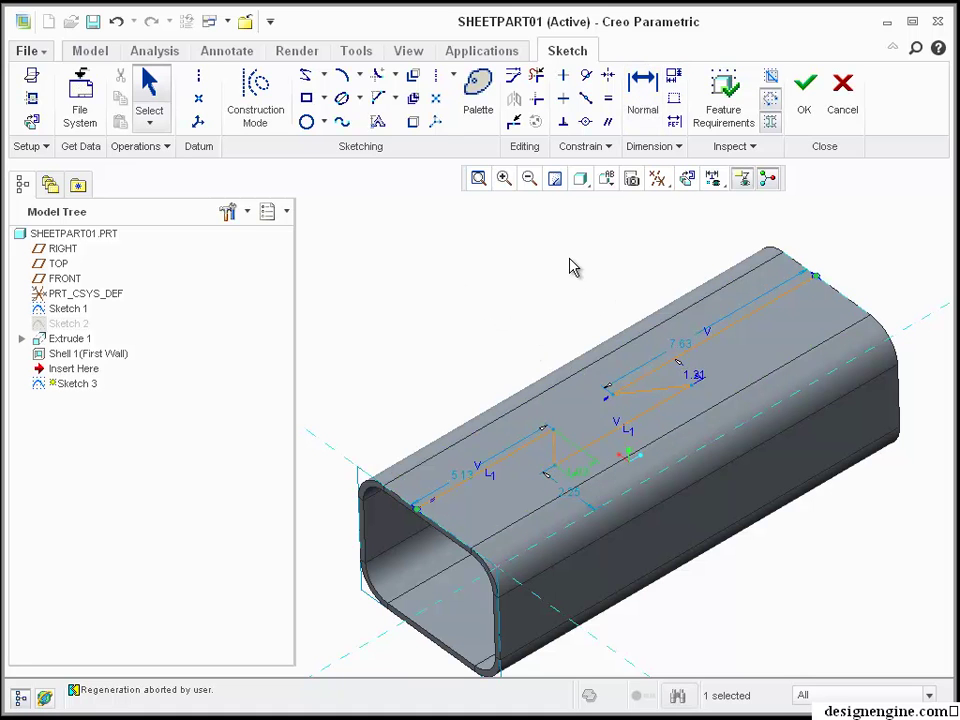
- Dimension the offset between the zigzag's two far corners and set it to 1
{"action": "left_click", "coordinate": [645, 92]}
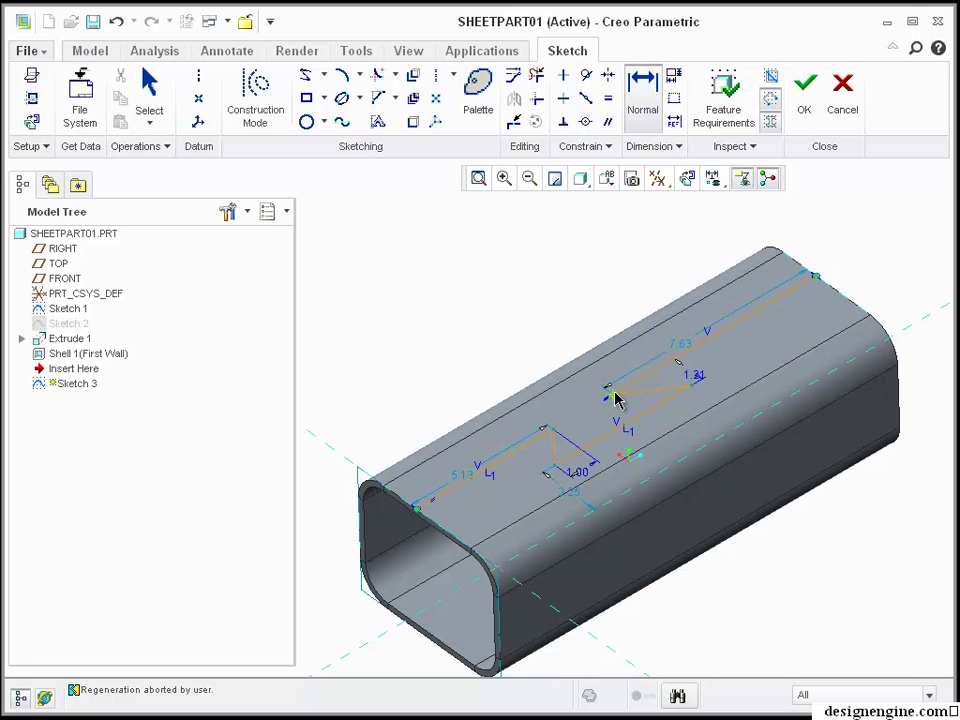
{"action": "middle_click", "coordinate": [674, 417]}
{"action": "key", "text": "Return"}
{"action": "middle_click", "coordinate": [527, 295]}
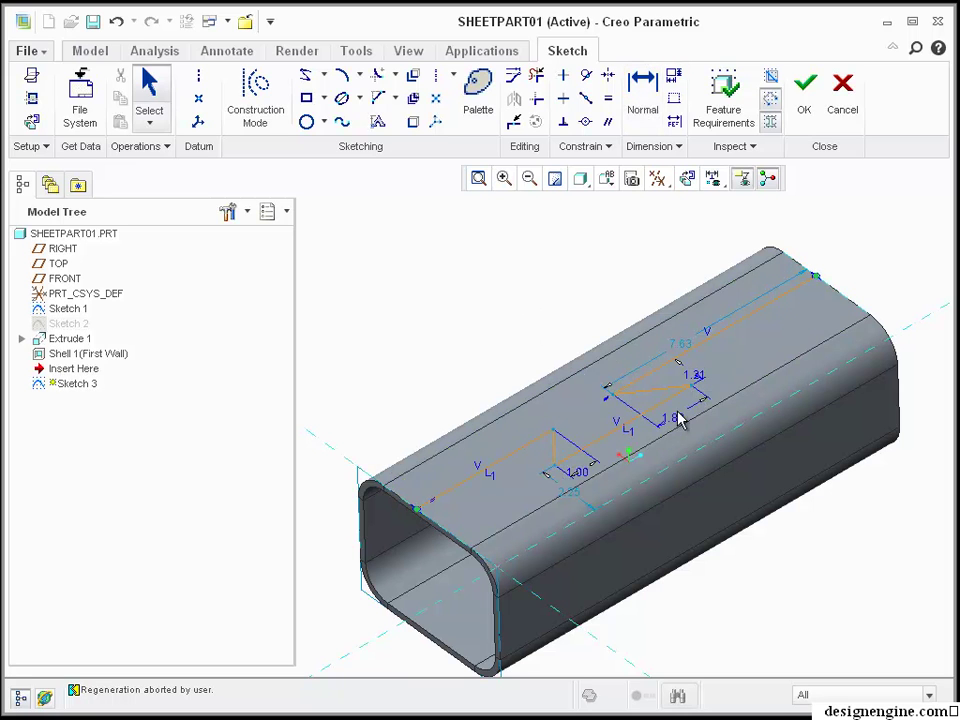
{"action": "double_click", "coordinate": [673, 419]}
{"action": "type", "text": "1"}
{"action": "key", "text": "Return"}
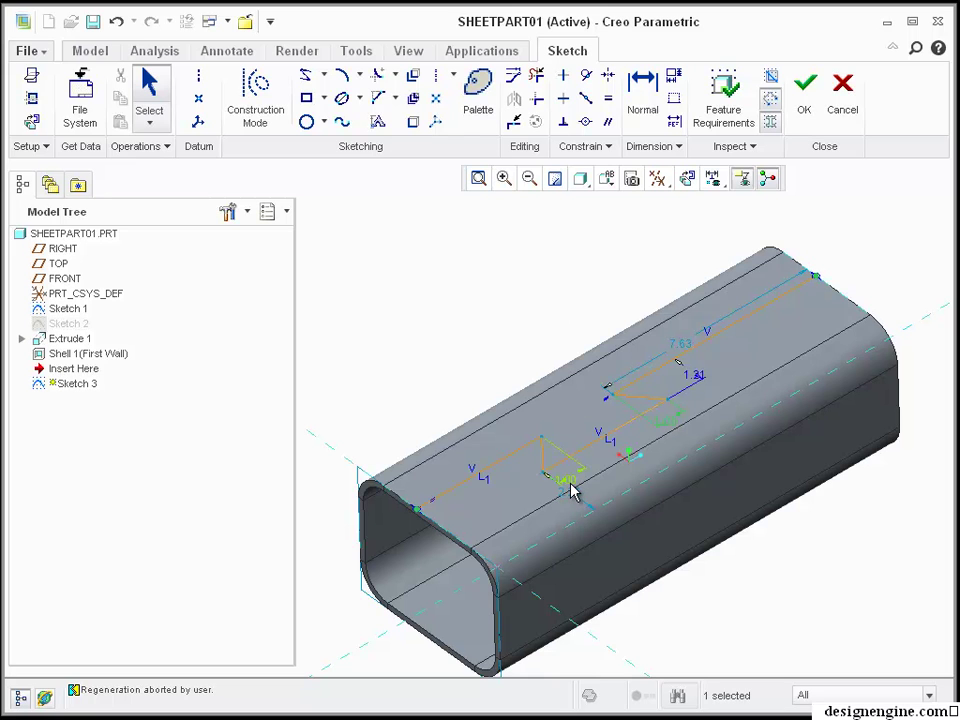
- Lock both 1.00 corner offset dimensions of the zigzag
{"action": "right_click", "coordinate": [397, 297]}
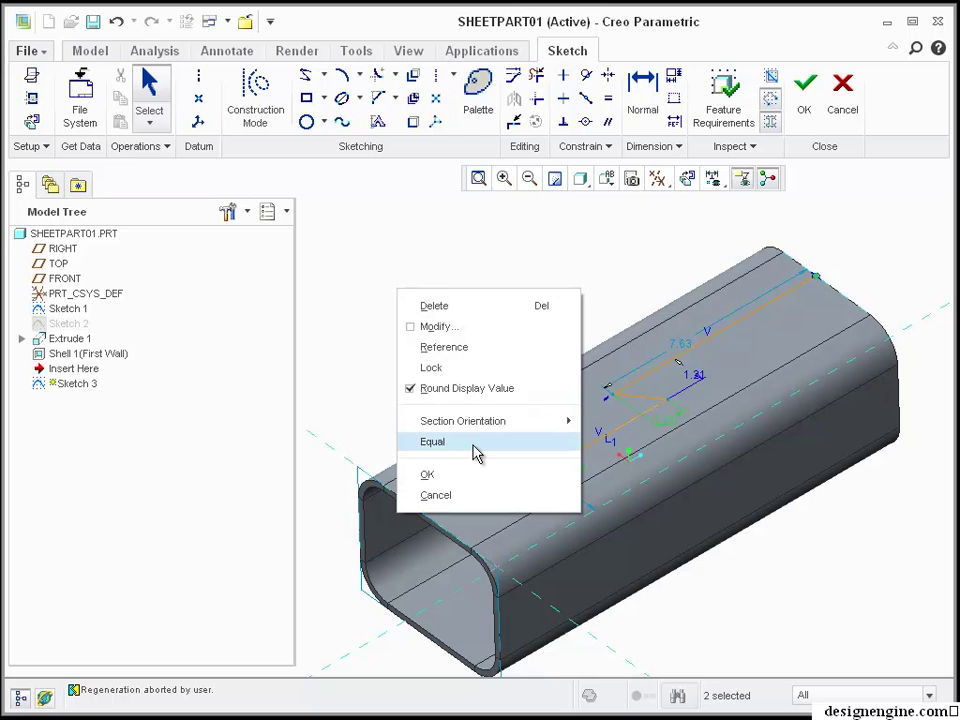
{"action": "left_click", "coordinate": [469, 370]}
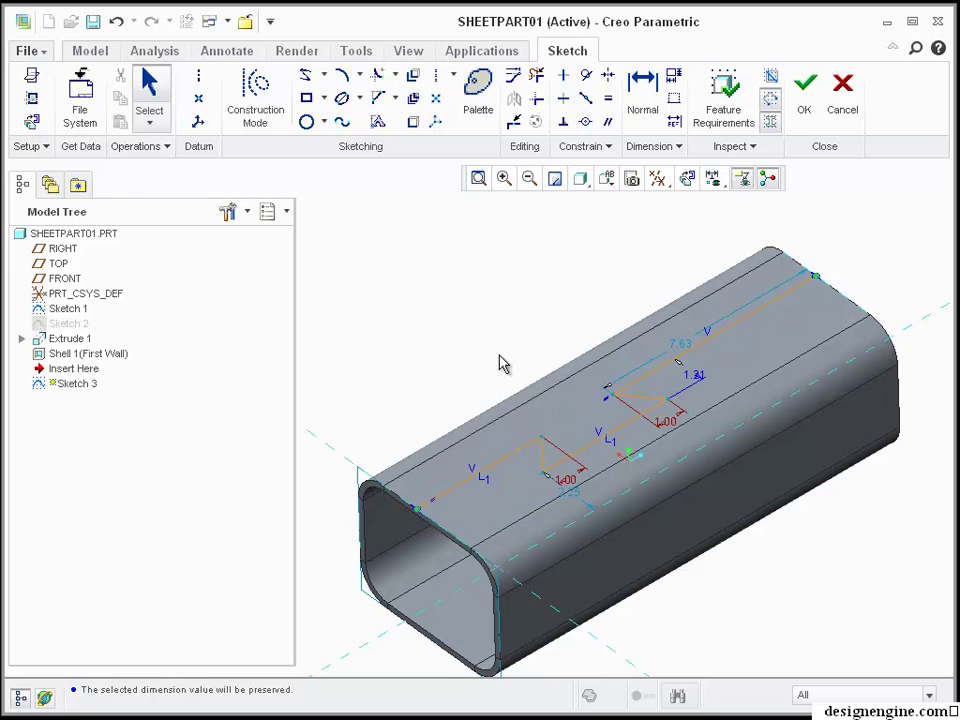
{"action": "mouse_move", "coordinate": [535, 265]}
{"action": "middle_mouse_down"}
{"action": "mouse_move", "coordinate": [553, 231]}
{"action": "mouse_move", "coordinate": [549, 283]}
{"action": "mouse_move", "coordinate": [543, 243]}
{"action": "middle_mouse_up"}
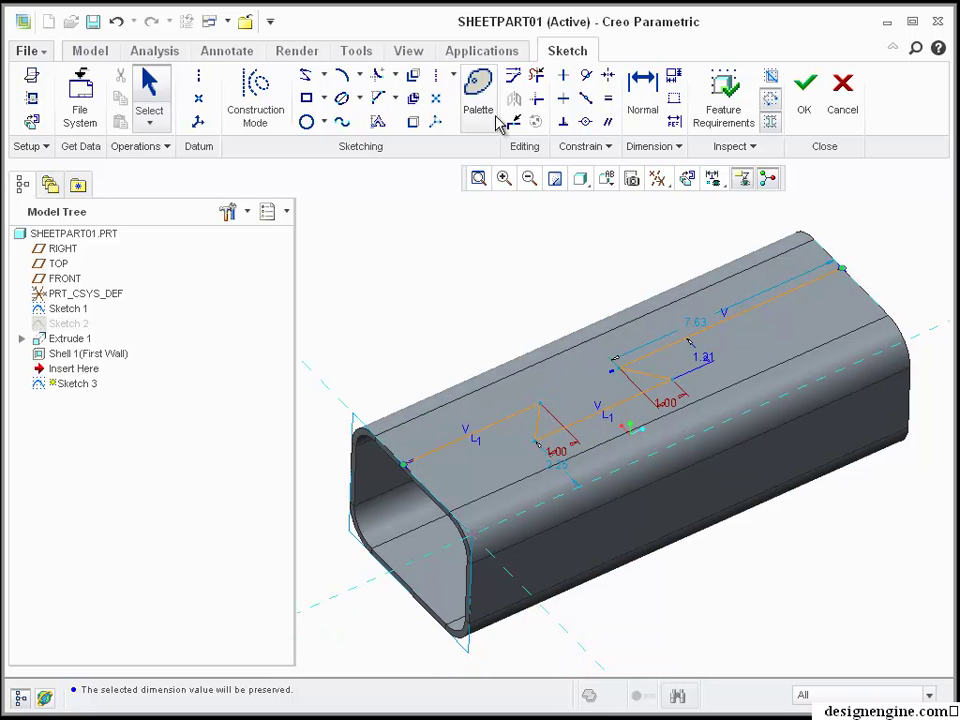
- Test the locked zigzag by moving its corners freehand, and accept the sketch
{"action": "left_click", "coordinate": [643, 94]}
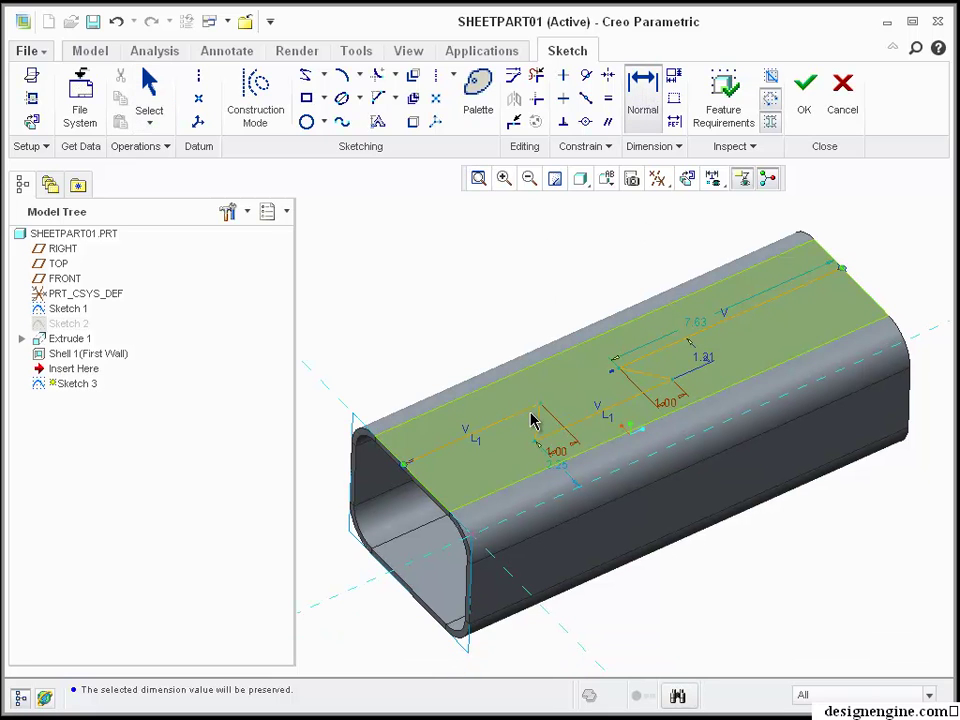
{"action": "middle_click", "coordinate": [525, 258]}
{"action": "mouse_move", "coordinate": [621, 407]}
{"action": "left_mouse_down"}
{"action": "mouse_move", "coordinate": [636, 428]}
{"action": "mouse_move", "coordinate": [613, 401]}
{"action": "mouse_move", "coordinate": [630, 422]}
{"action": "mouse_move", "coordinate": [615, 406]}
{"action": "mouse_move", "coordinate": [620, 414]}
{"action": "left_mouse_up"}
{"action": "mouse_move", "coordinate": [531, 420]}
{"action": "left_mouse_down"}
{"action": "mouse_move", "coordinate": [527, 401]}
{"action": "mouse_move", "coordinate": [540, 406]}
{"action": "left_mouse_up"}
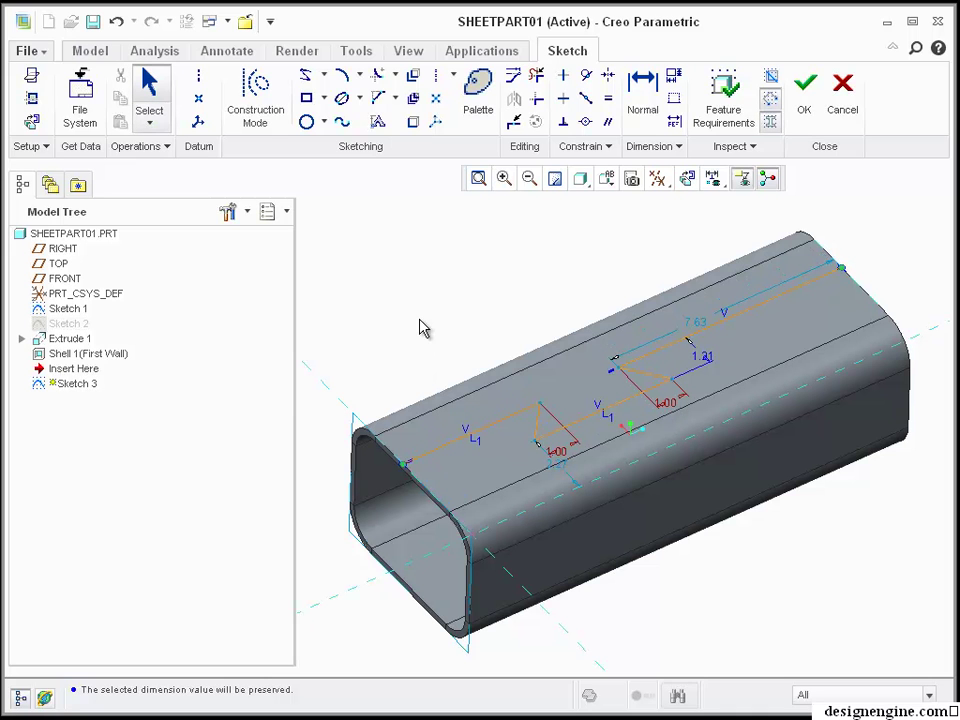
{"action": "left_click", "coordinate": [806, 100]}
{"action": "left_click", "coordinate": [473, 266]}
- Start a Sketched Rip and define its internal sketch on the tube's top face
{"action": "scroll", "coordinate": [470, 270], "scroll_direction": "down", "scroll_amount": 3}
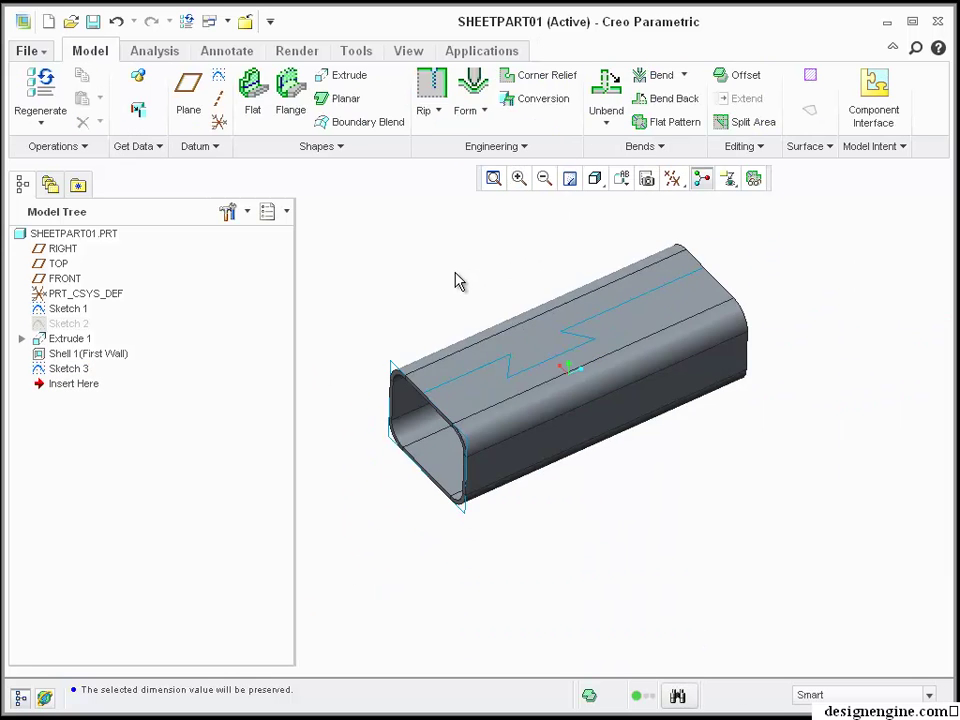
{"action": "middle_click_drag", "start_coordinate": [445, 260], "coordinate": [447, 276], "text": "shift"}
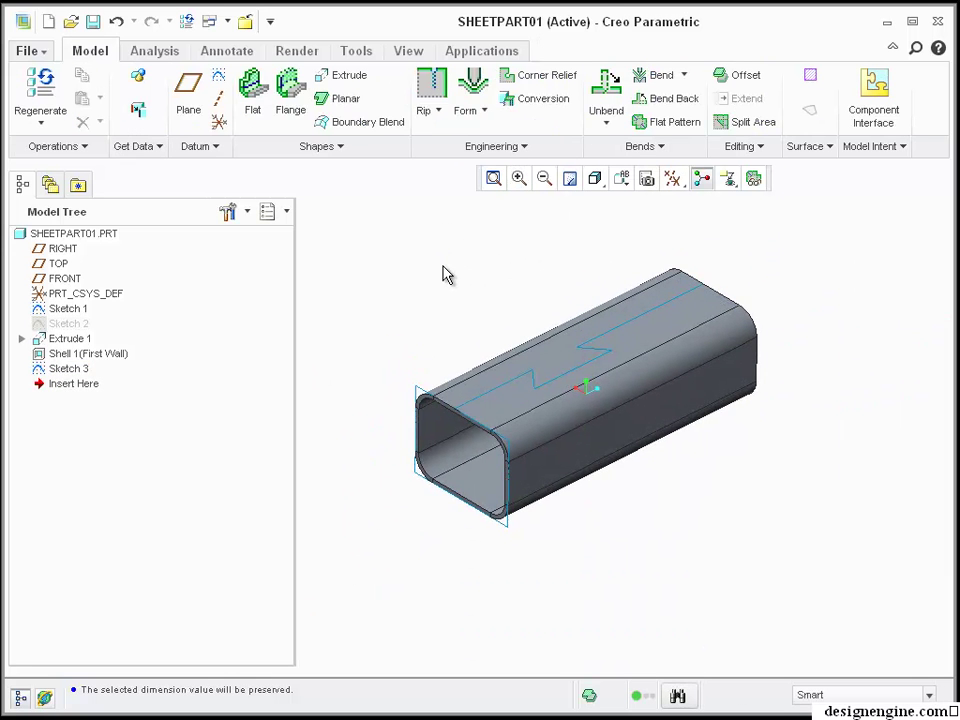
{"action": "left_click", "coordinate": [437, 114]}
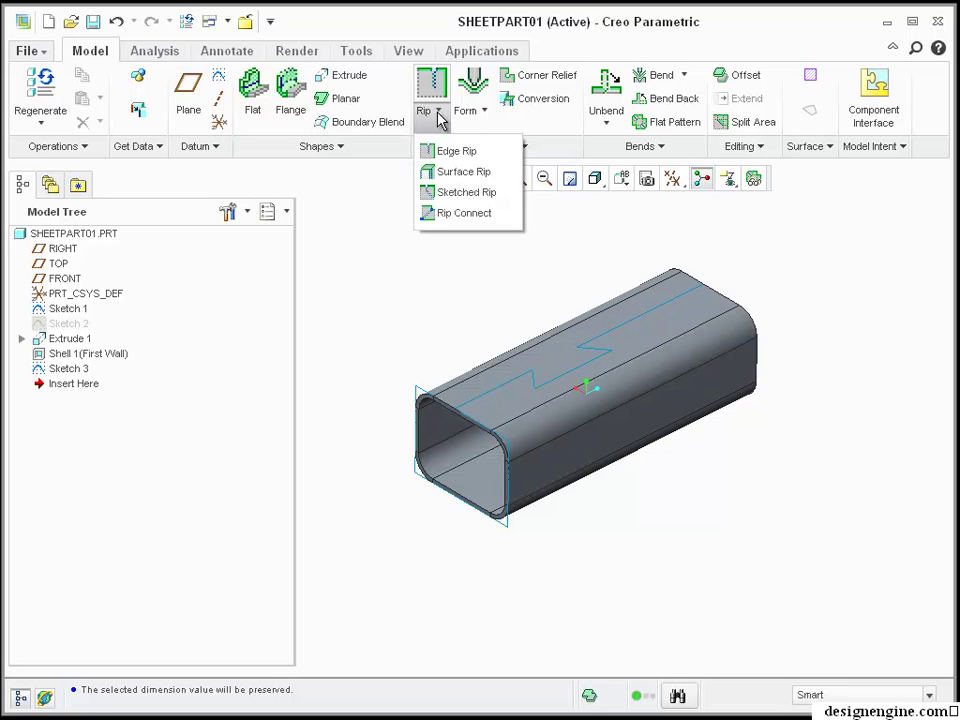
{"action": "left_click", "coordinate": [492, 195]}
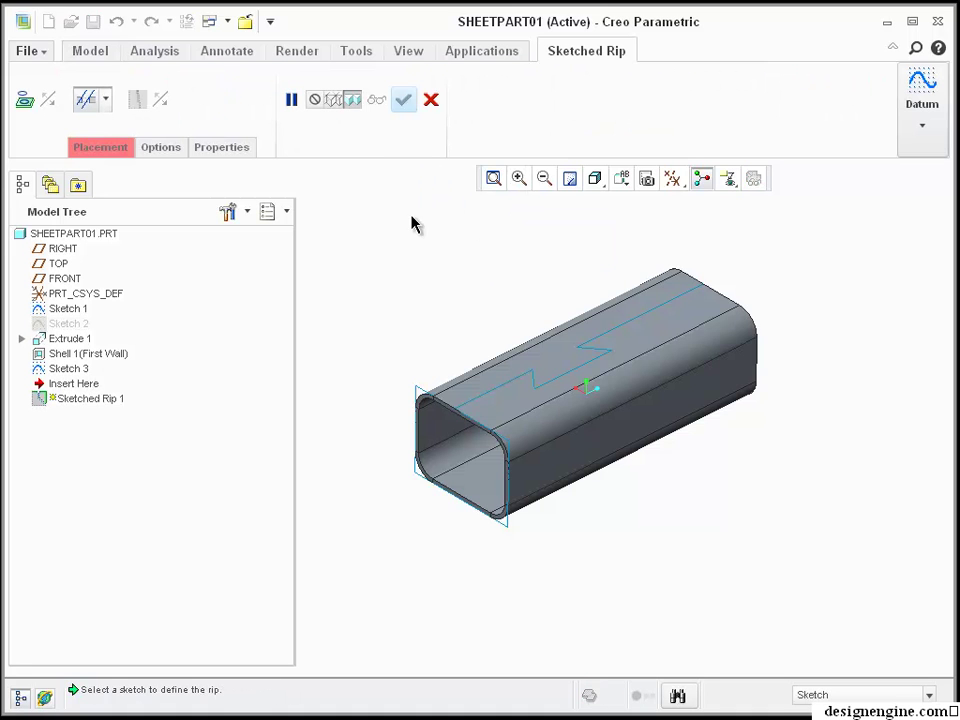
{"action": "left_click", "coordinate": [97, 150]}
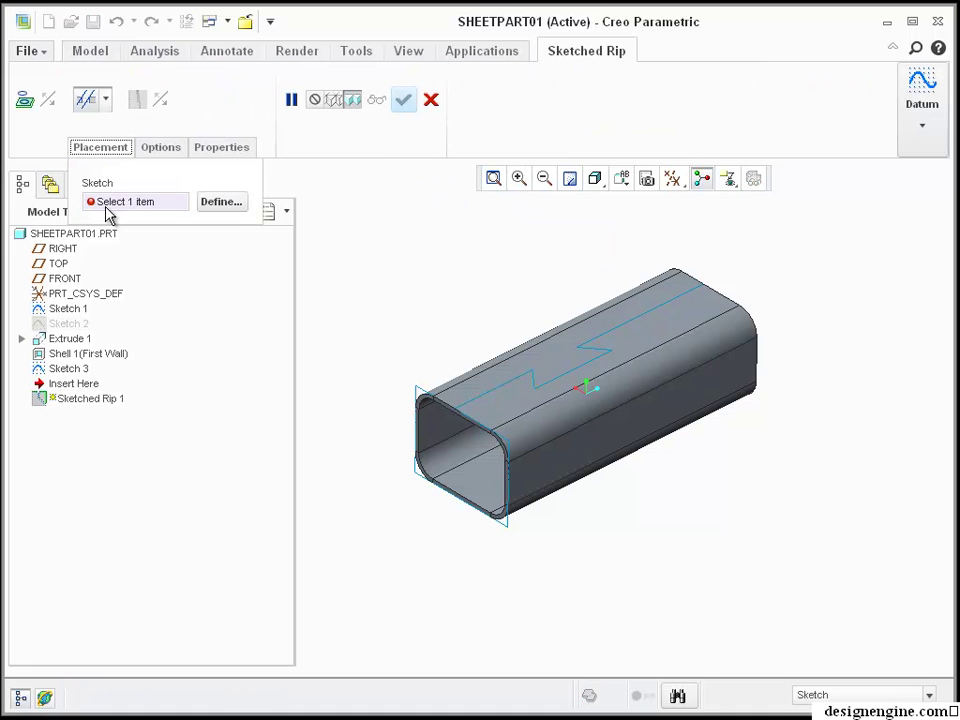
{"action": "left_click", "coordinate": [227, 201]}
{"action": "left_click", "coordinate": [660, 321]}
{"action": "left_click", "coordinate": [893, 388]}
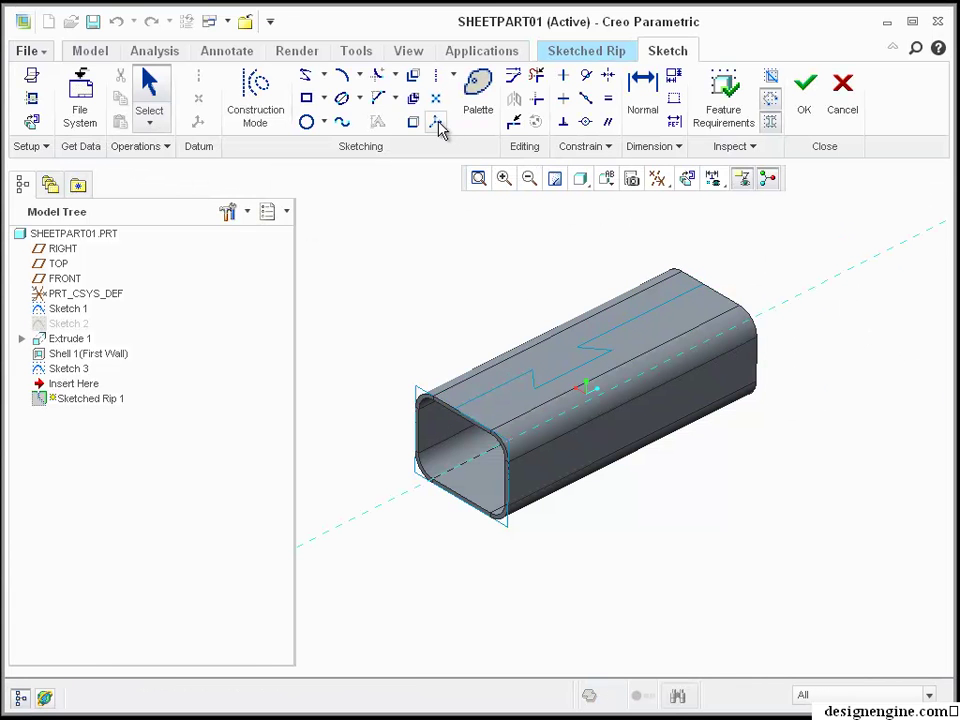
- Project the whole Sketch 3 zigzag into the rip sketch using the Loop selection type
{"action": "left_click", "coordinate": [412, 123]}
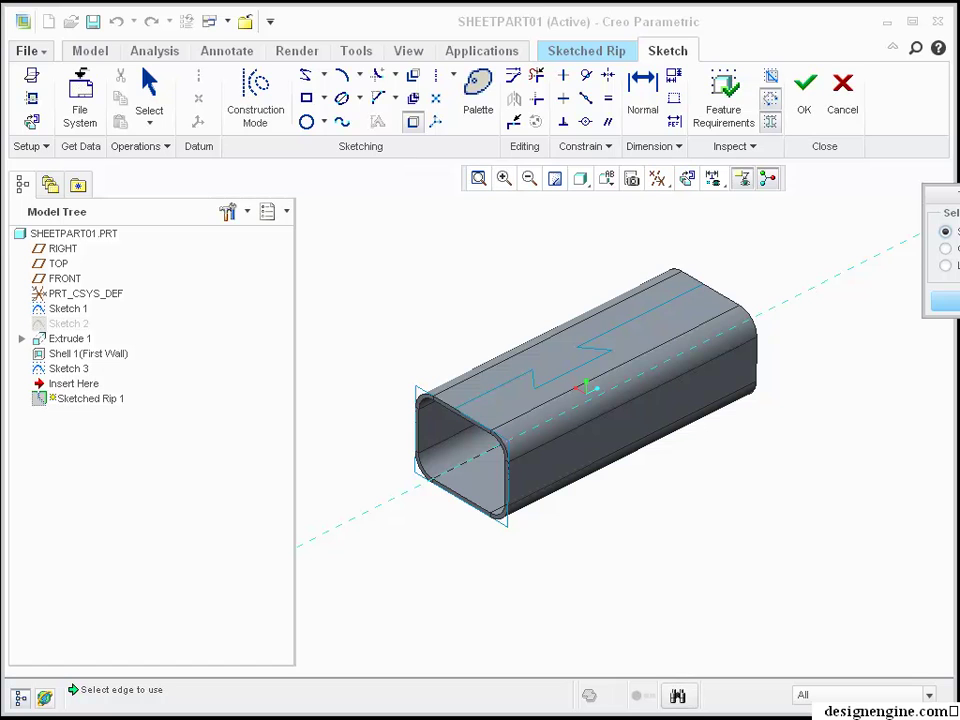
{"action": "left_click", "coordinate": [840, 272]}
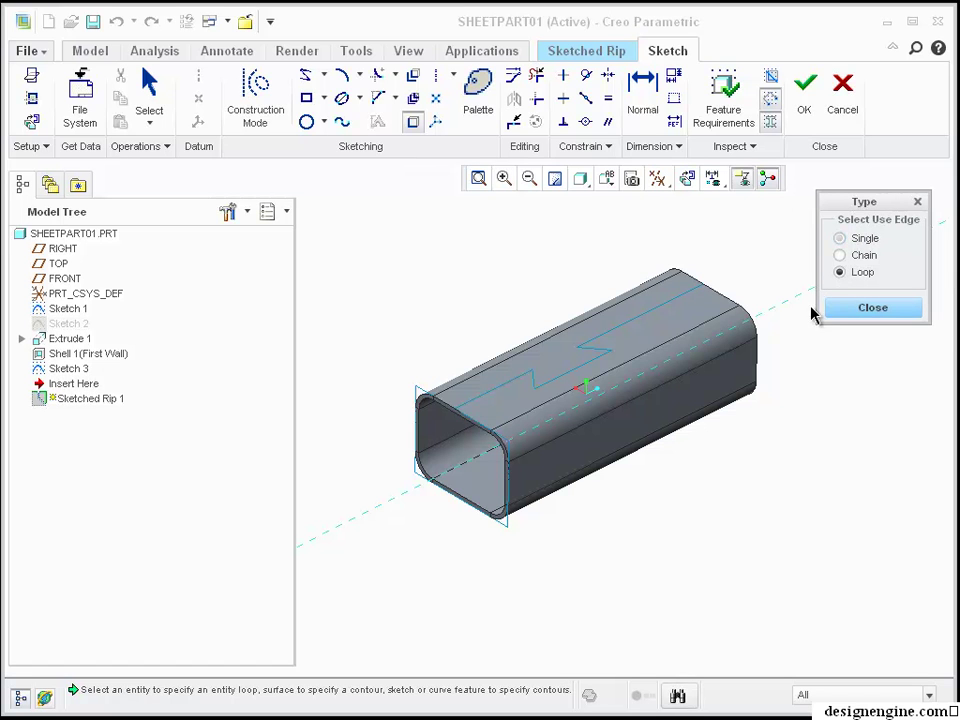
{"action": "left_click", "coordinate": [688, 293]}
{"action": "left_click", "coordinate": [871, 307]}
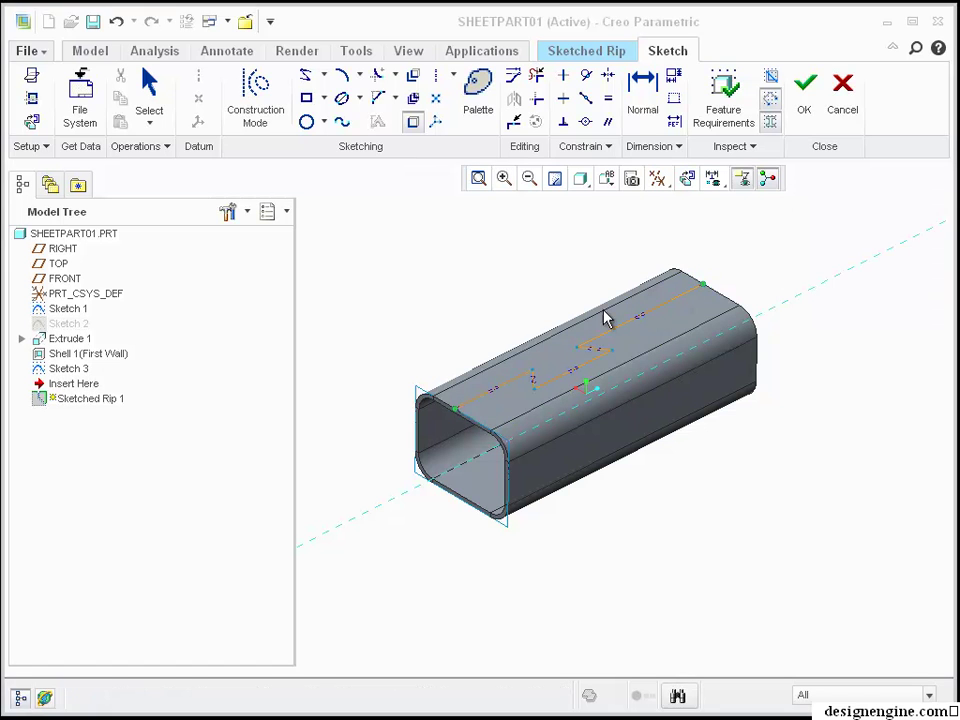
- Round the four zigzag corners with fillets of about 0.17, 0.22, 0.31 and 0.17 radius
{"action": "scroll", "coordinate": [531, 326], "scroll_direction": "down", "scroll_amount": 5}
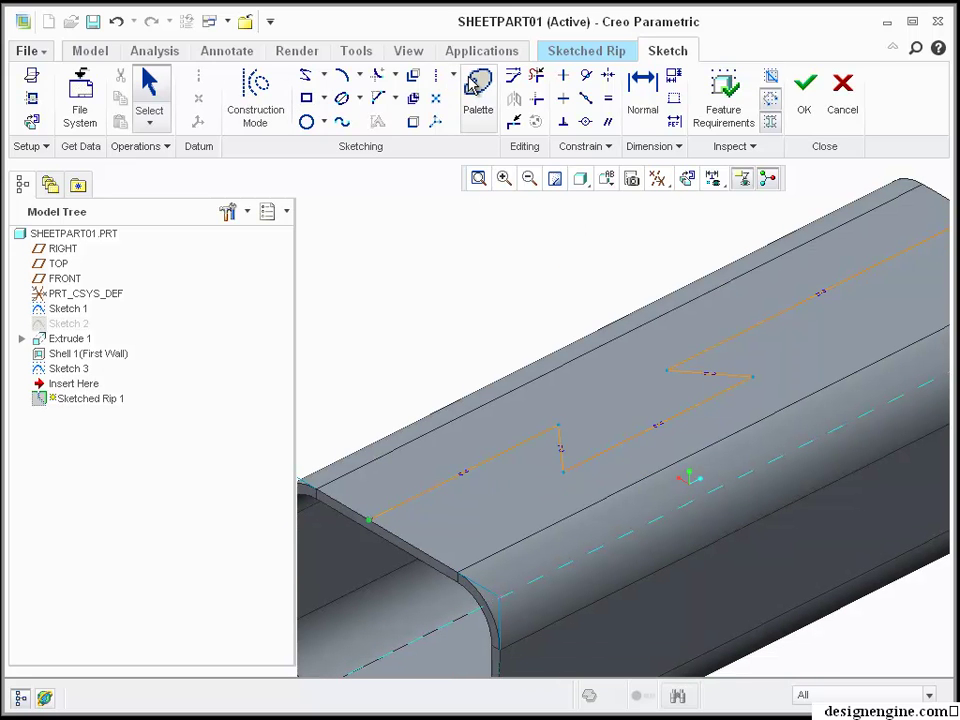
{"action": "left_click", "coordinate": [344, 80]}
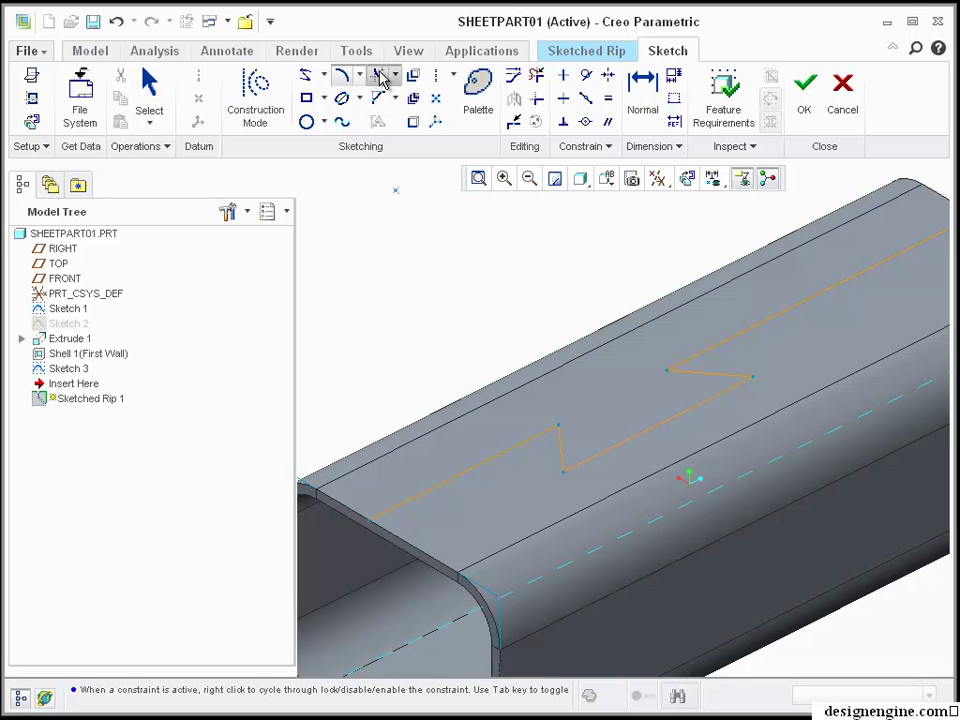
{"action": "left_click", "coordinate": [377, 74]}
{"action": "left_click", "coordinate": [544, 434]}
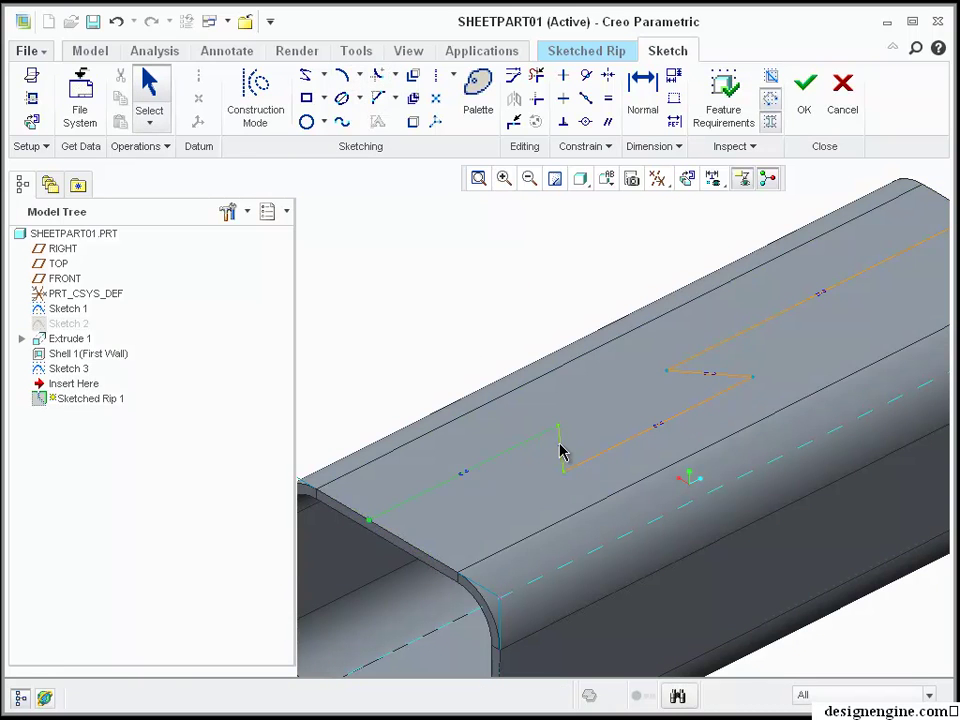
{"action": "left_click", "coordinate": [560, 446]}
{"action": "left_click", "coordinate": [574, 467]}
{"action": "left_click", "coordinate": [562, 458]}
{"action": "left_click", "coordinate": [729, 394]}
{"action": "left_click", "coordinate": [717, 376]}
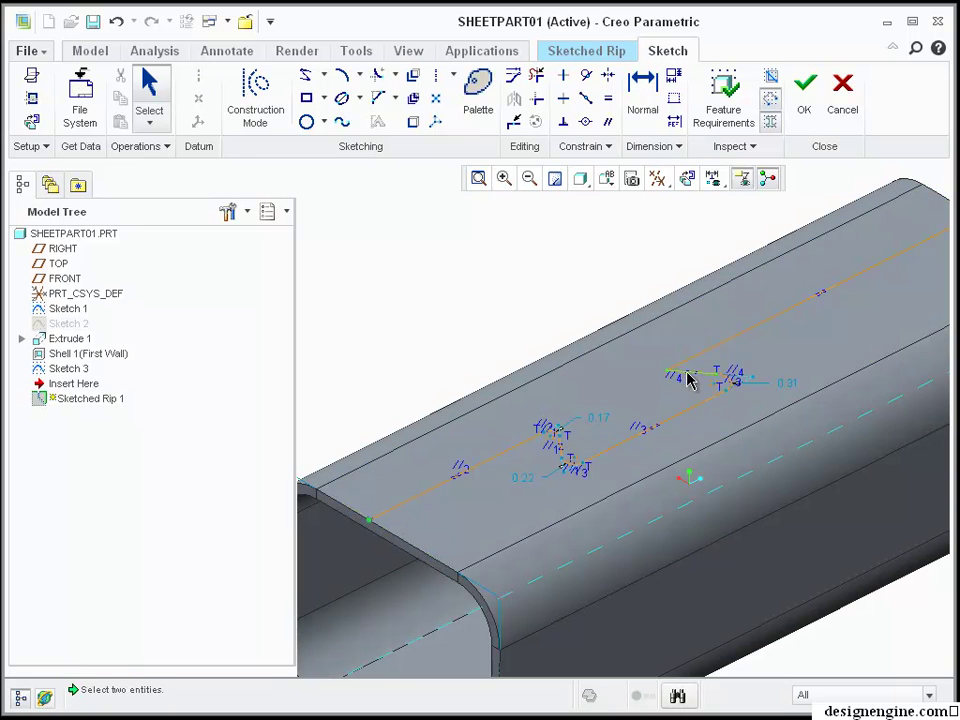
{"action": "scroll", "coordinate": [690, 367], "scroll_direction": "up", "scroll_amount": 2}
{"action": "scroll", "coordinate": [545, 302], "scroll_direction": "up", "scroll_amount": 4}
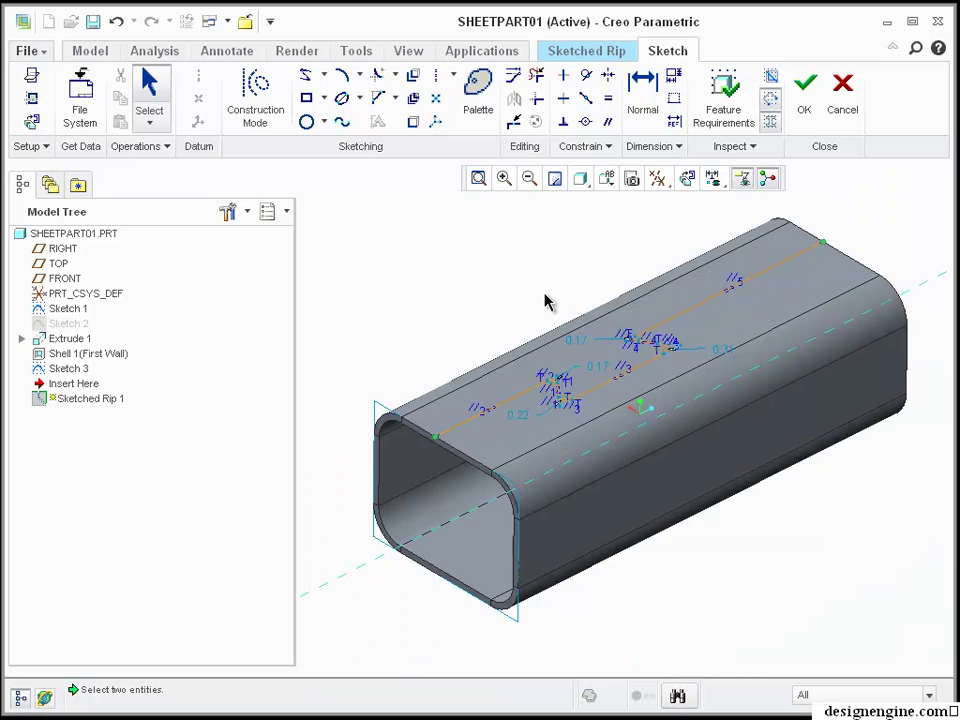
{"action": "scroll", "coordinate": [545, 298], "scroll_direction": "down", "scroll_amount": 4}
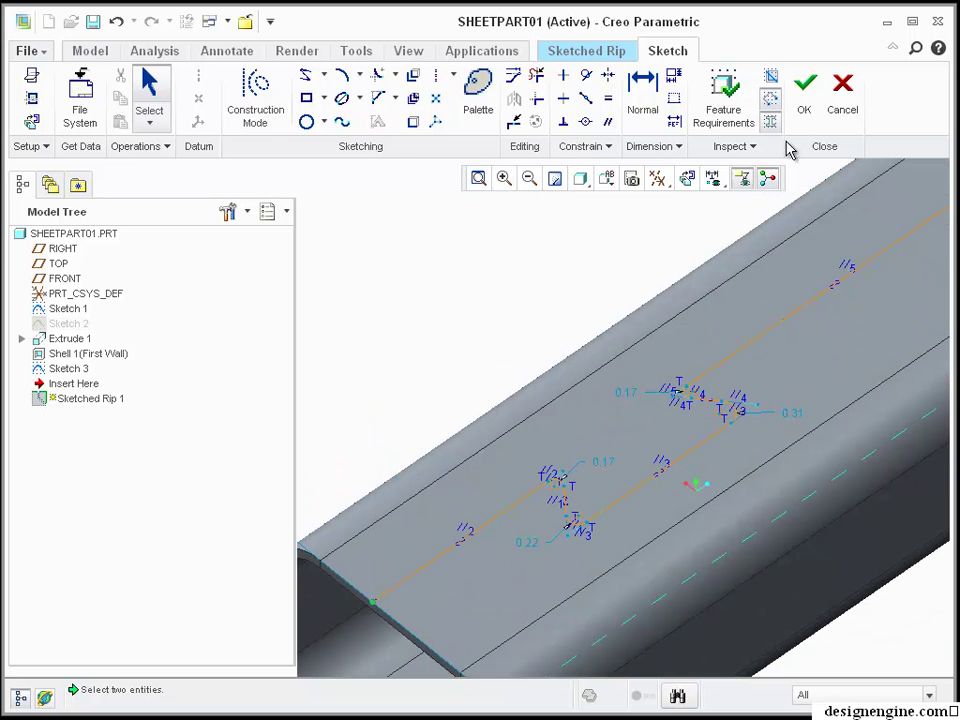
- Accept the filleted rip sketch and complete the Sketched Rip feature
{"action": "left_click", "coordinate": [804, 97]}
{"action": "scroll", "coordinate": [549, 294], "scroll_direction": "up", "scroll_amount": 4}
{"action": "middle_click", "coordinate": [479, 276]}
{"action": "mouse_move", "coordinate": [476, 271]}
{"action": "middle_mouse_down"}
{"action": "mouse_move", "coordinate": [491, 221]}
{"action": "mouse_move", "coordinate": [499, 229]}
{"action": "mouse_move", "coordinate": [478, 251]}
{"action": "middle_mouse_up"}
- Create a flat pattern of the ripped tube with the top face held fixed, and undo it
{"action": "left_click", "coordinate": [670, 121]}
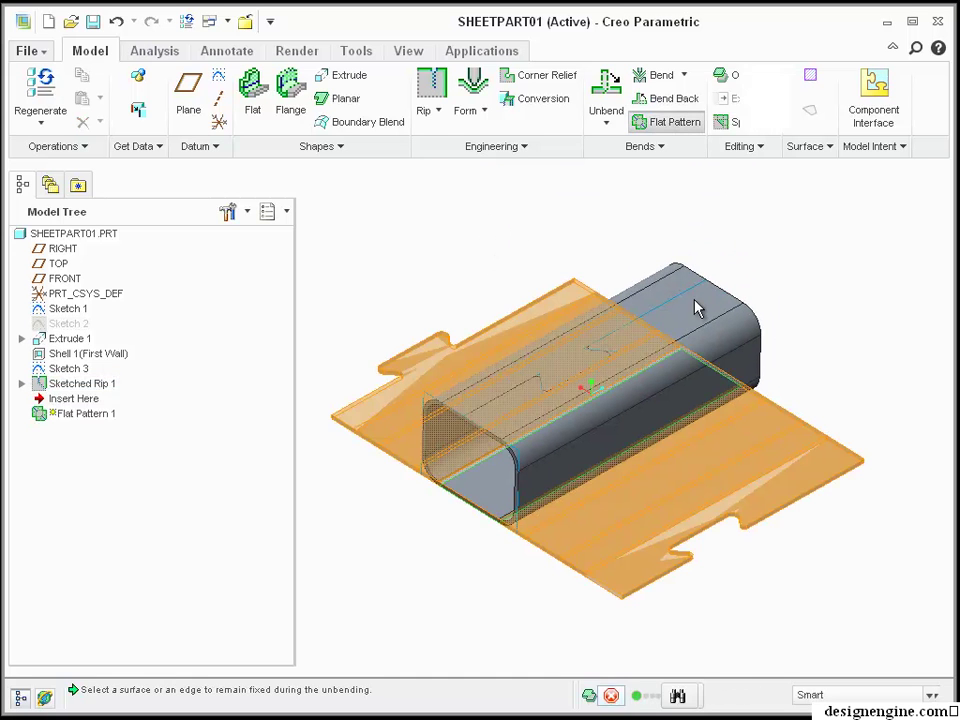
{"action": "middle_click", "coordinate": [820, 285]}
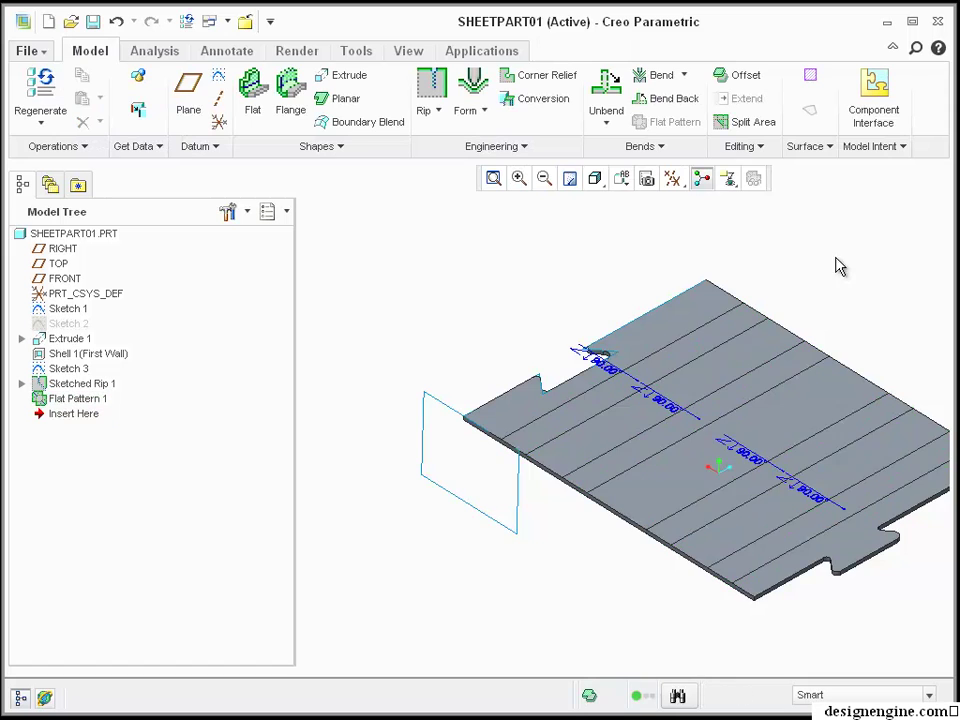
{"action": "middle_click_drag", "start_coordinate": [836, 266], "coordinate": [836, 270]}
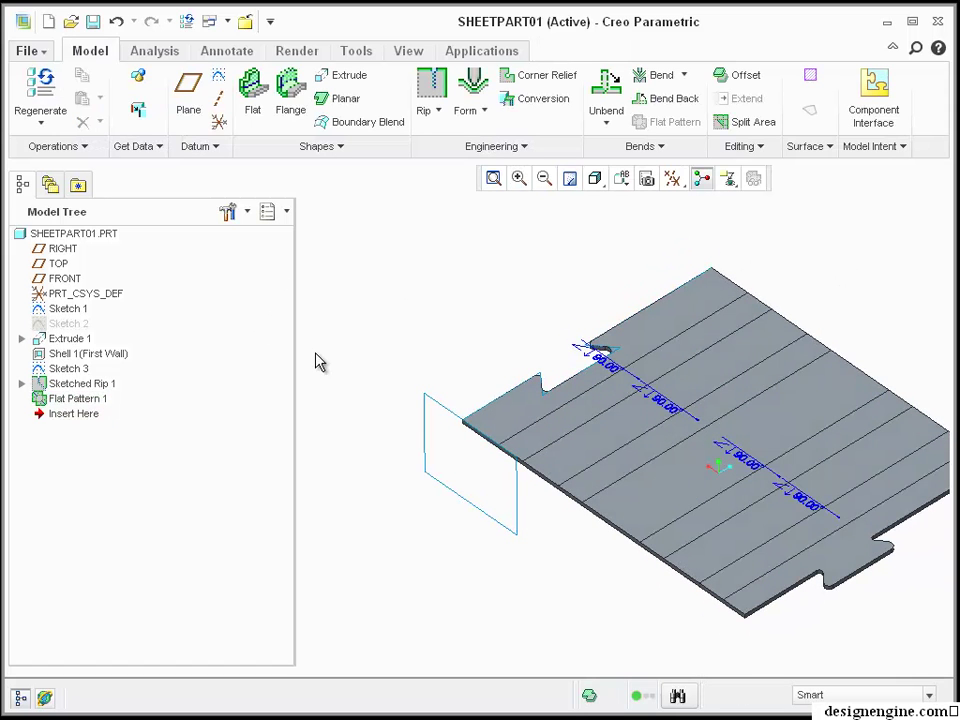
{"action": "key", "text": "ctrl+z"}
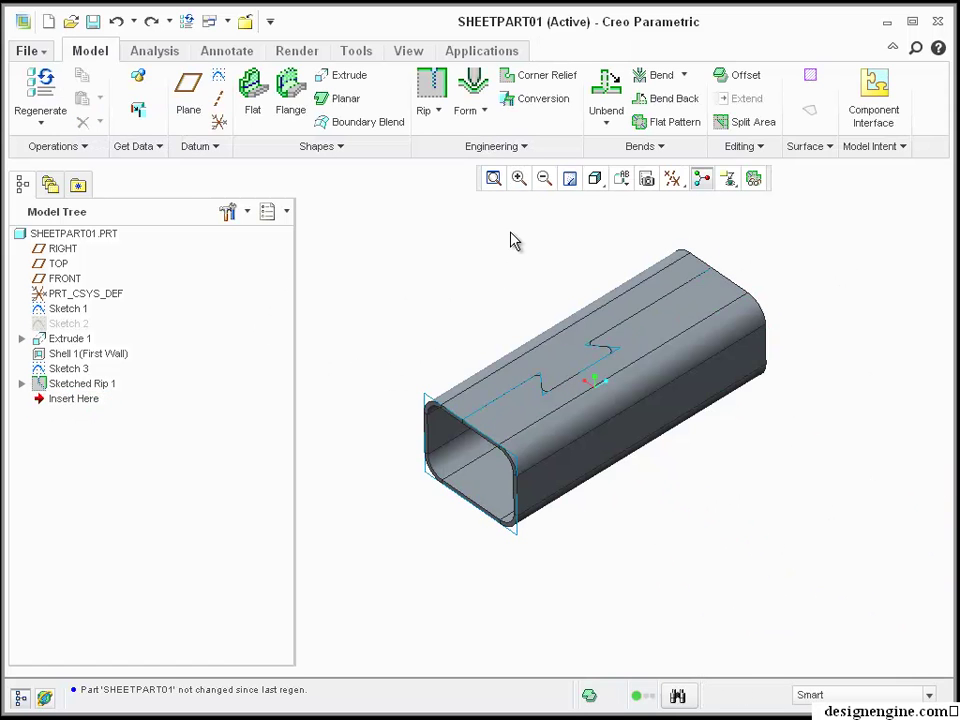
- Try the tube's side face as the flat pattern's fixed surface, revert to the bottom face, and complete the flat pattern
{"action": "left_click", "coordinate": [688, 125]}
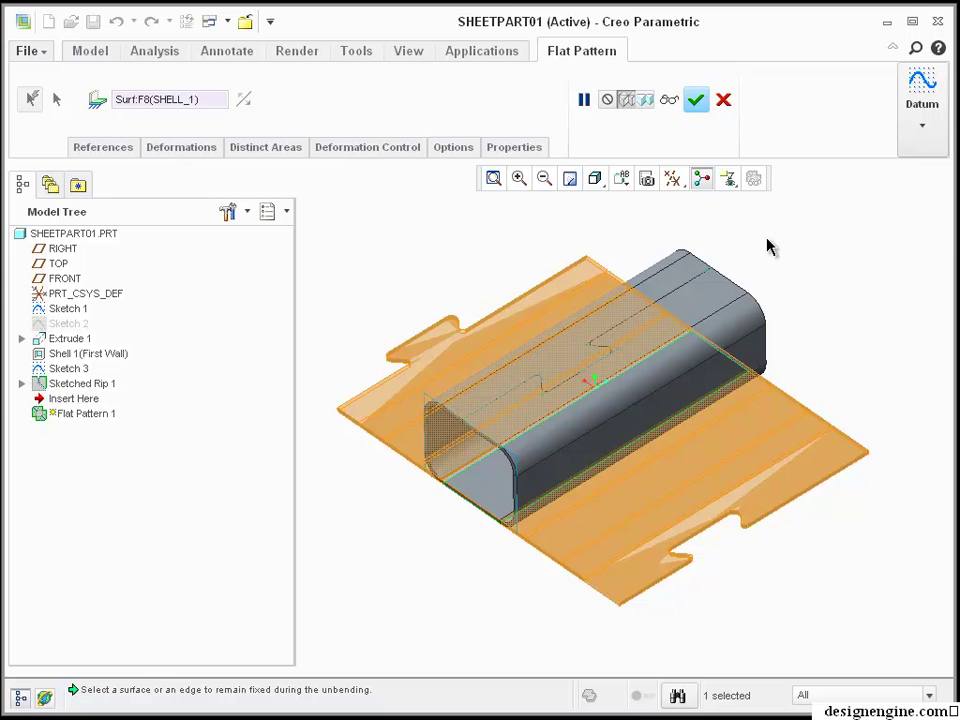
{"action": "left_click", "coordinate": [760, 360]}
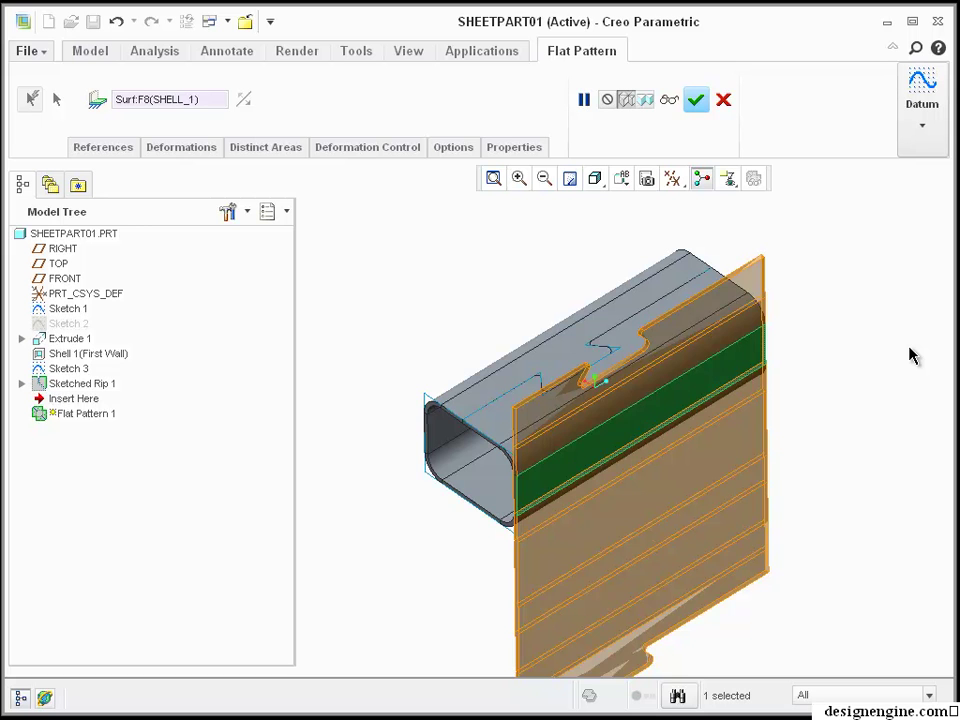
{"action": "key", "text": "ctrl+z"}
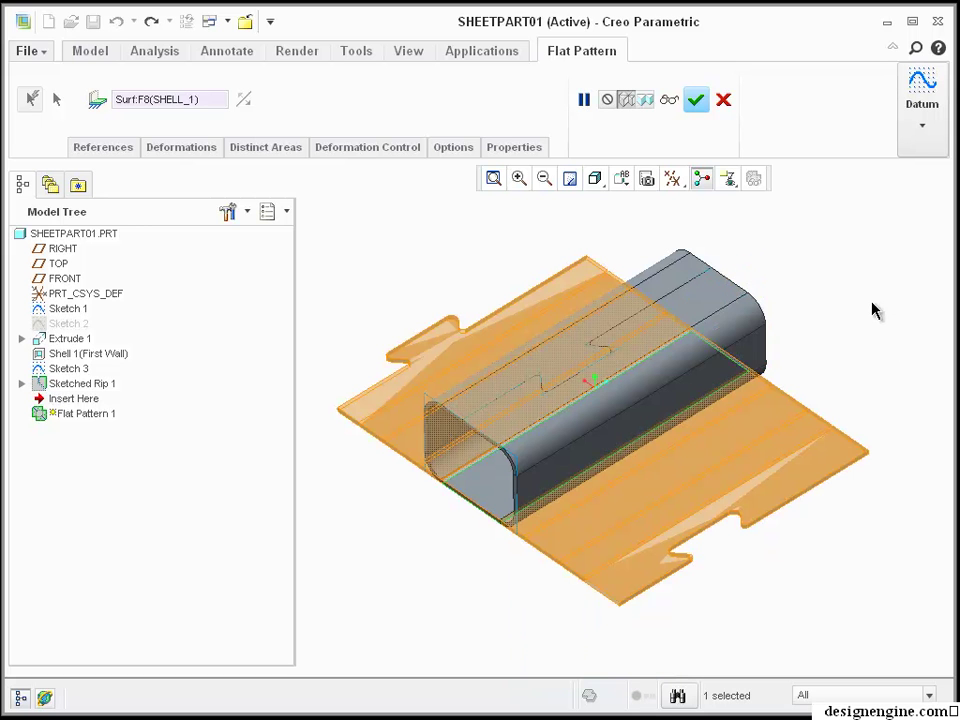
{"action": "left_click", "coordinate": [697, 101]}
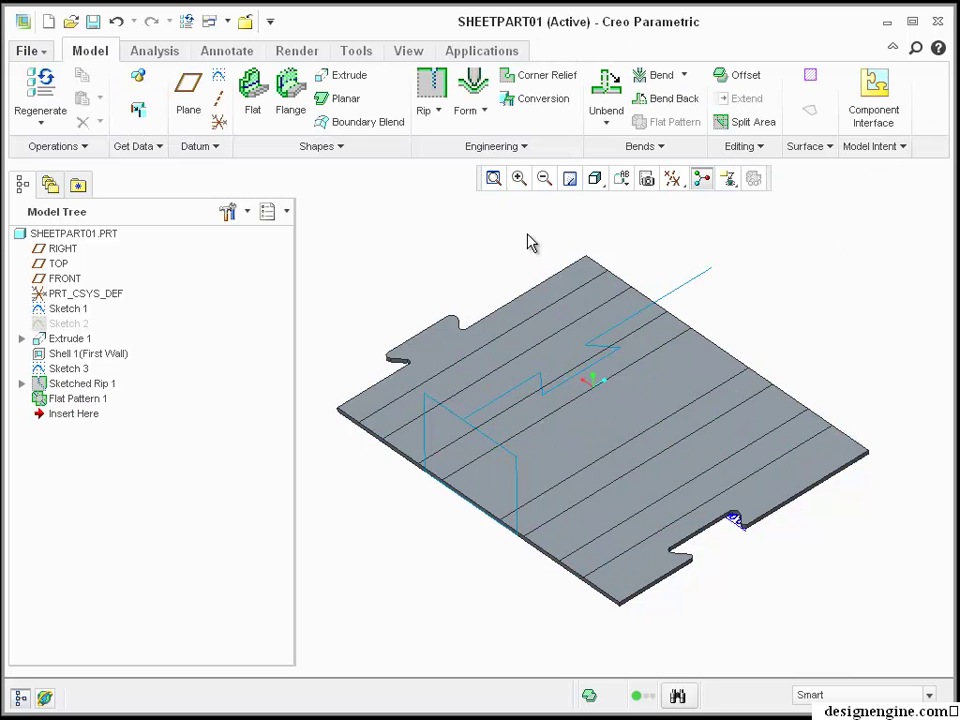
- Roll the model back to just before Flat Pattern 1 to show the folded tube
{"action": "middle_click_drag", "start_coordinate": [365, 309], "coordinate": [167, 392]}
{"action": "left_click_drag", "start_coordinate": [73, 413], "coordinate": [96, 390]}
{"action": "middle_click_drag", "start_coordinate": [507, 240], "coordinate": [537, 240]}
{"action": "scroll", "coordinate": [585, 294], "scroll_direction": "down", "scroll_amount": 1}
{"action": "scroll", "coordinate": [574, 290], "scroll_direction": "down", "scroll_amount": 2}
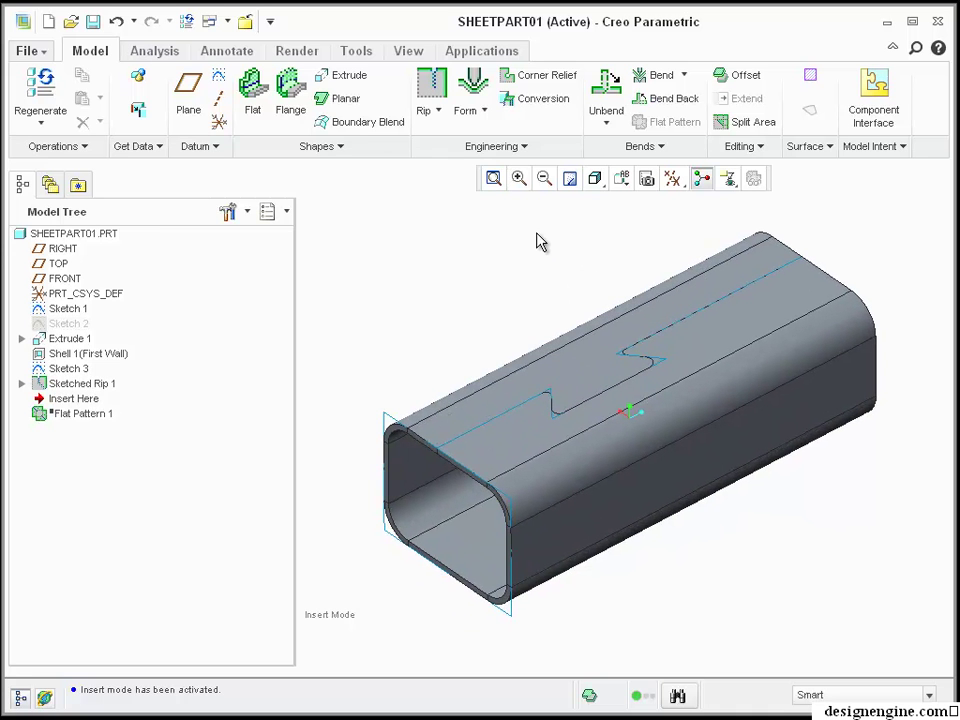